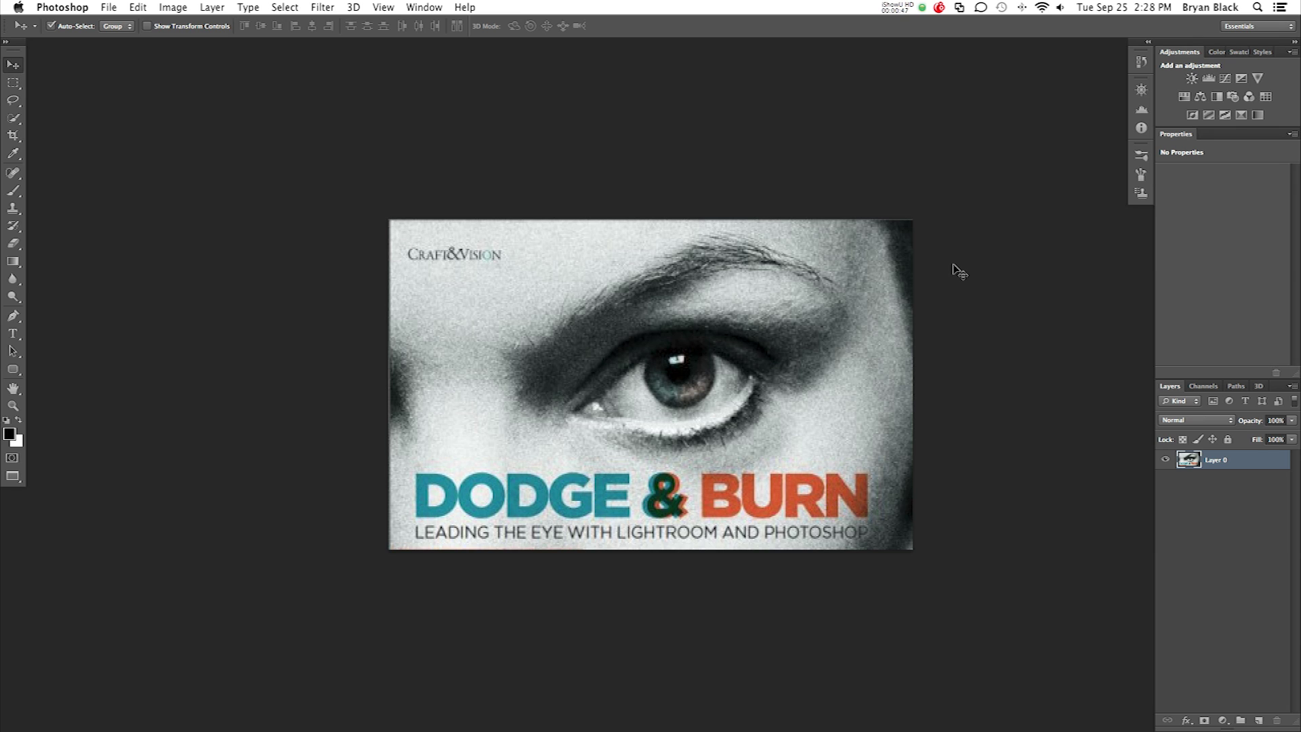
Step: Close the cover-387x500.jpg document without saving its changes, leaving the coastal road photo to work on
{"action": "key", "text": "super+w"}
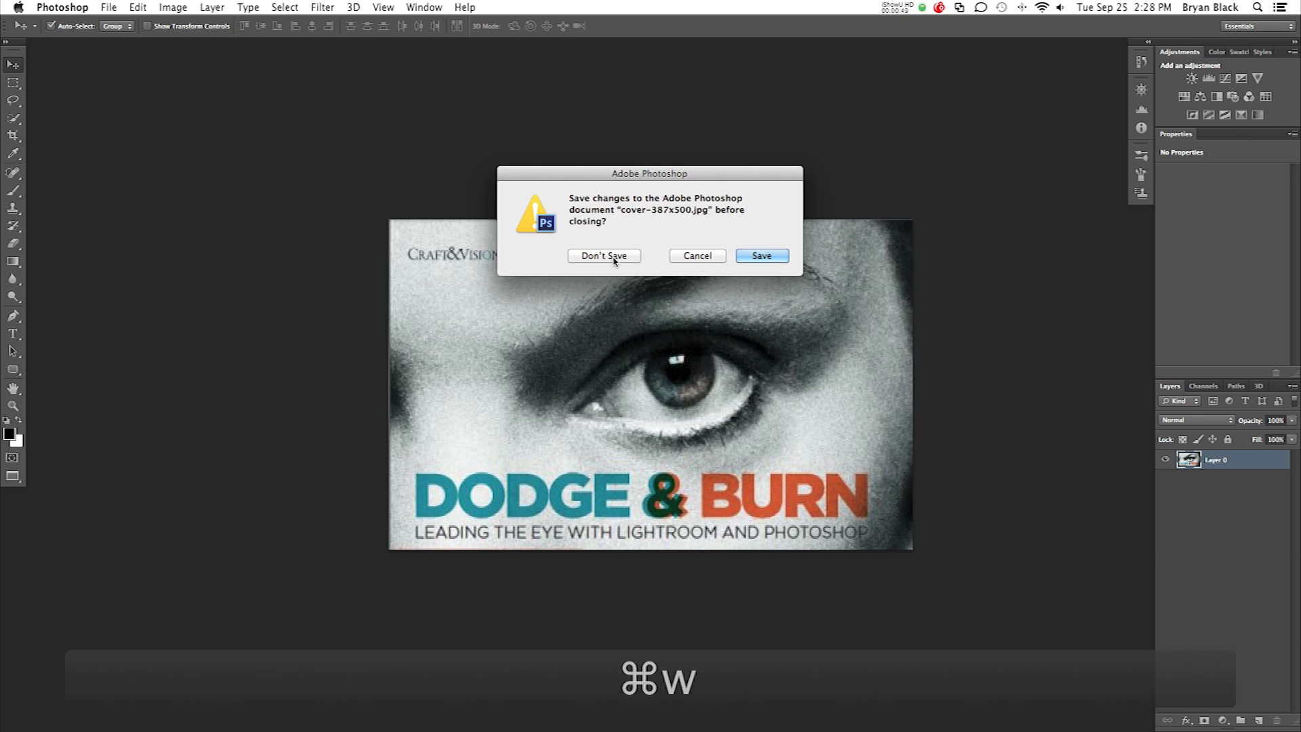
{"action": "left_click", "coordinate": [614, 260]}
{"action": "left_click_drag", "start_coordinate": [605, 293], "coordinate": [535, 255]}
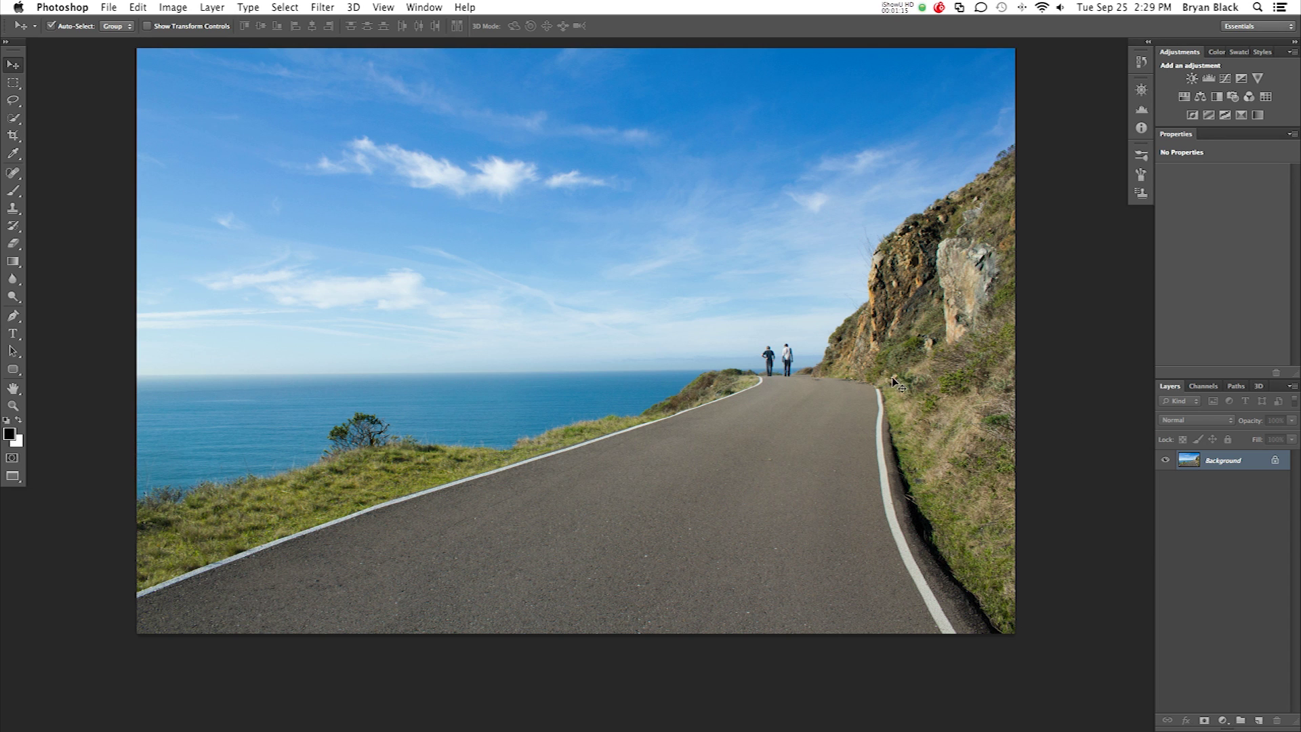
{"action": "left_click", "coordinate": [837, 410]}
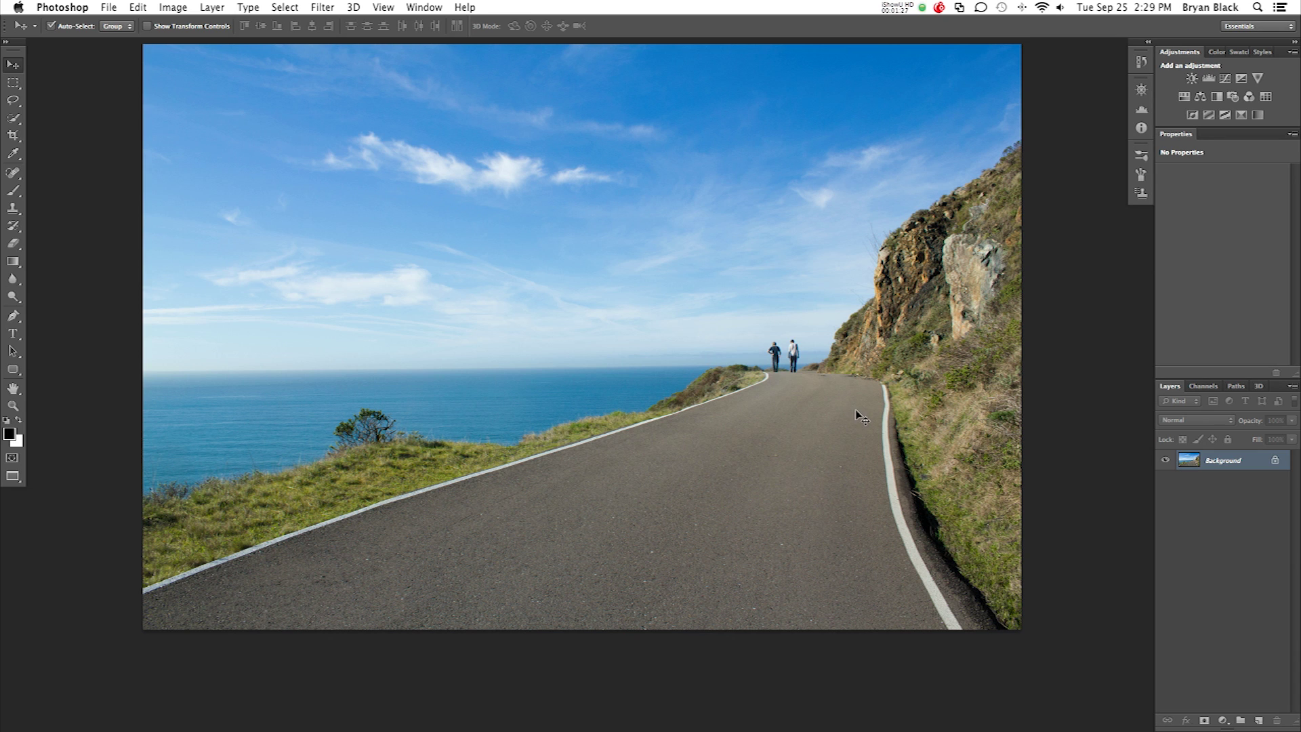
Step: Duplicate the Background layer of the coastal road photo
{"action": "key", "text": "super+j"}
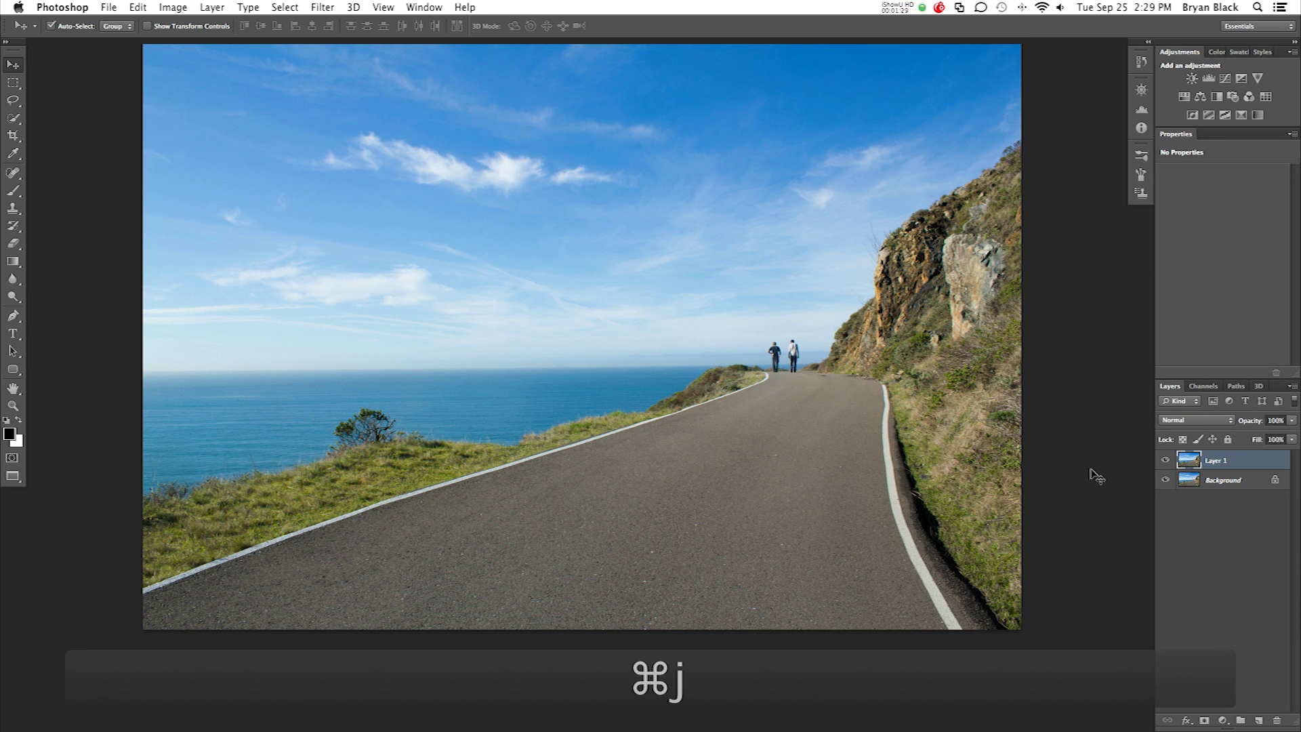
{"action": "double_click", "coordinate": [1216, 462]}
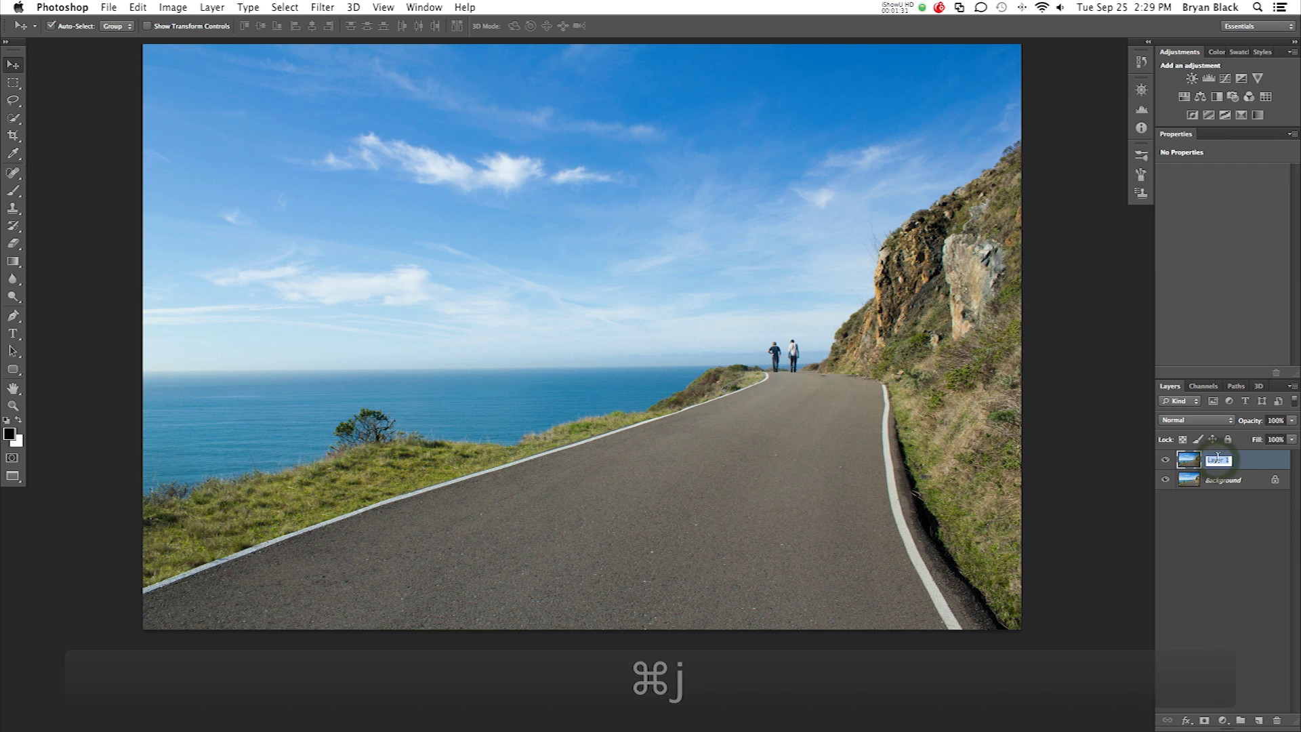
{"action": "left_click", "coordinate": [1252, 465]}
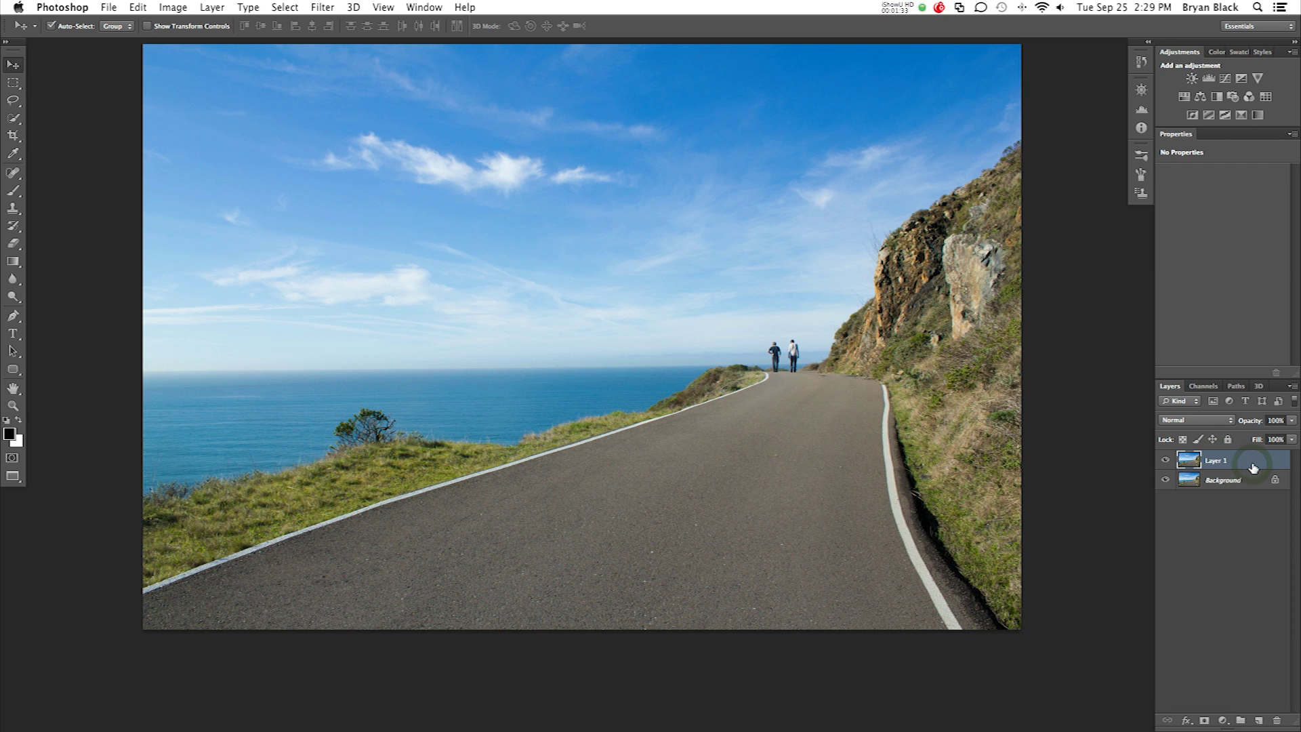
Step: Make another copy of the Background layer, delete that extra copy, and reselect Layer 1
{"action": "left_click", "coordinate": [1258, 723]}
{"action": "left_click_drag", "start_coordinate": [1228, 460], "coordinate": [1260, 722]}
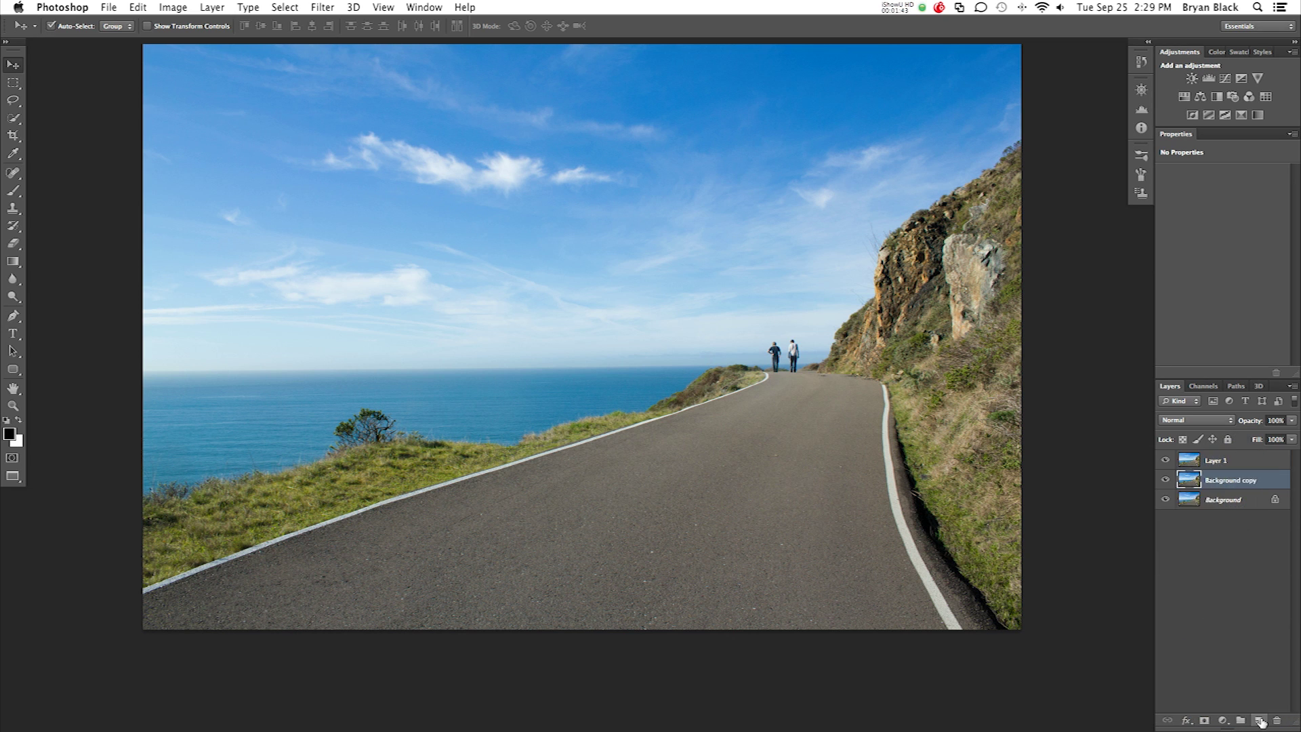
{"action": "left_click_drag", "start_coordinate": [1241, 482], "coordinate": [1277, 720]}
{"action": "left_click", "coordinate": [1232, 465]}
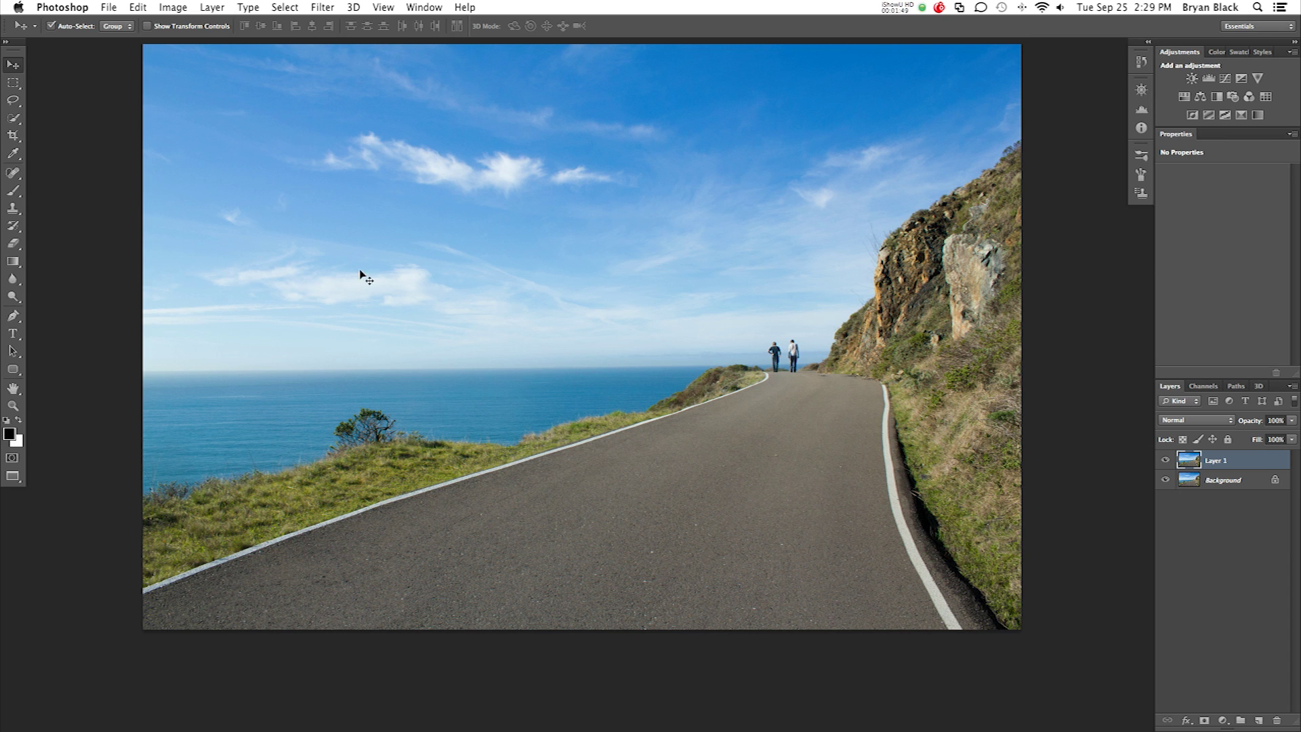
Step: Rename the duplicated layer as "Burn & Dodge"
{"action": "double_click", "coordinate": [1216, 460]}
{"action": "type", "text": "Burn"}
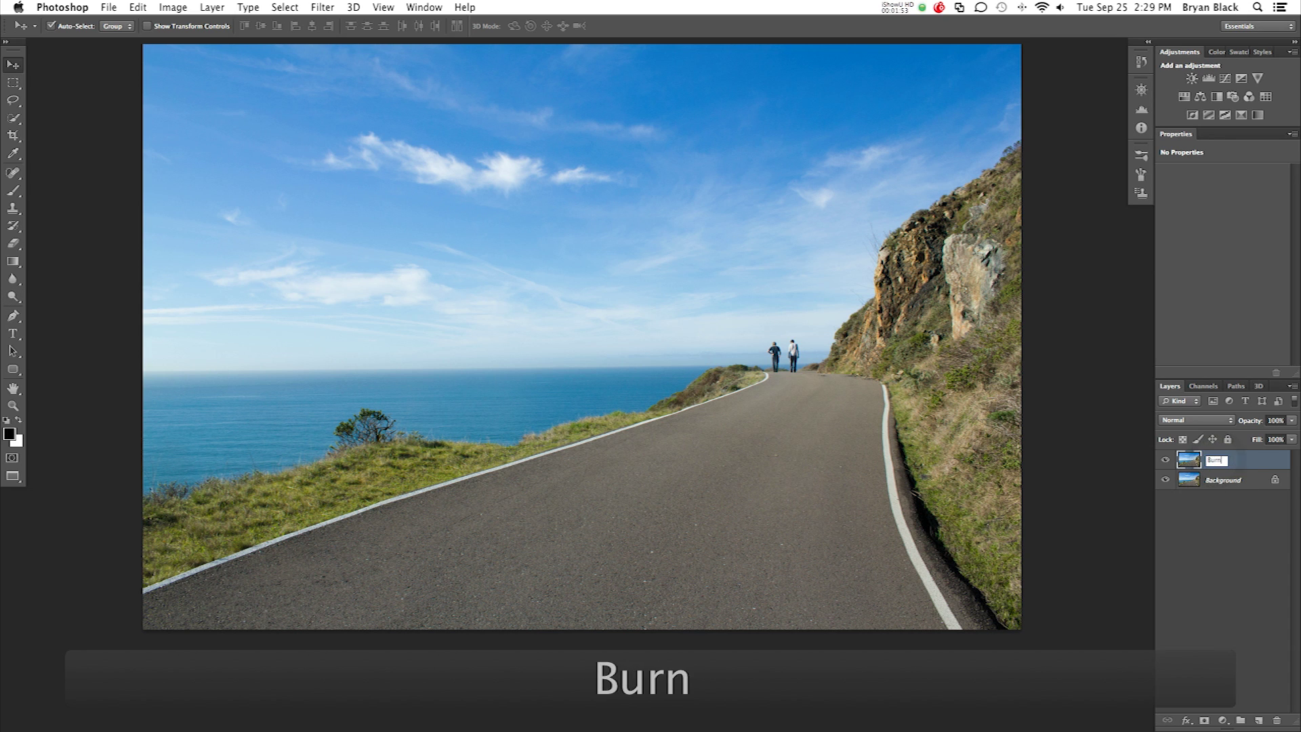
{"action": "type", "text": " & DOdge"}
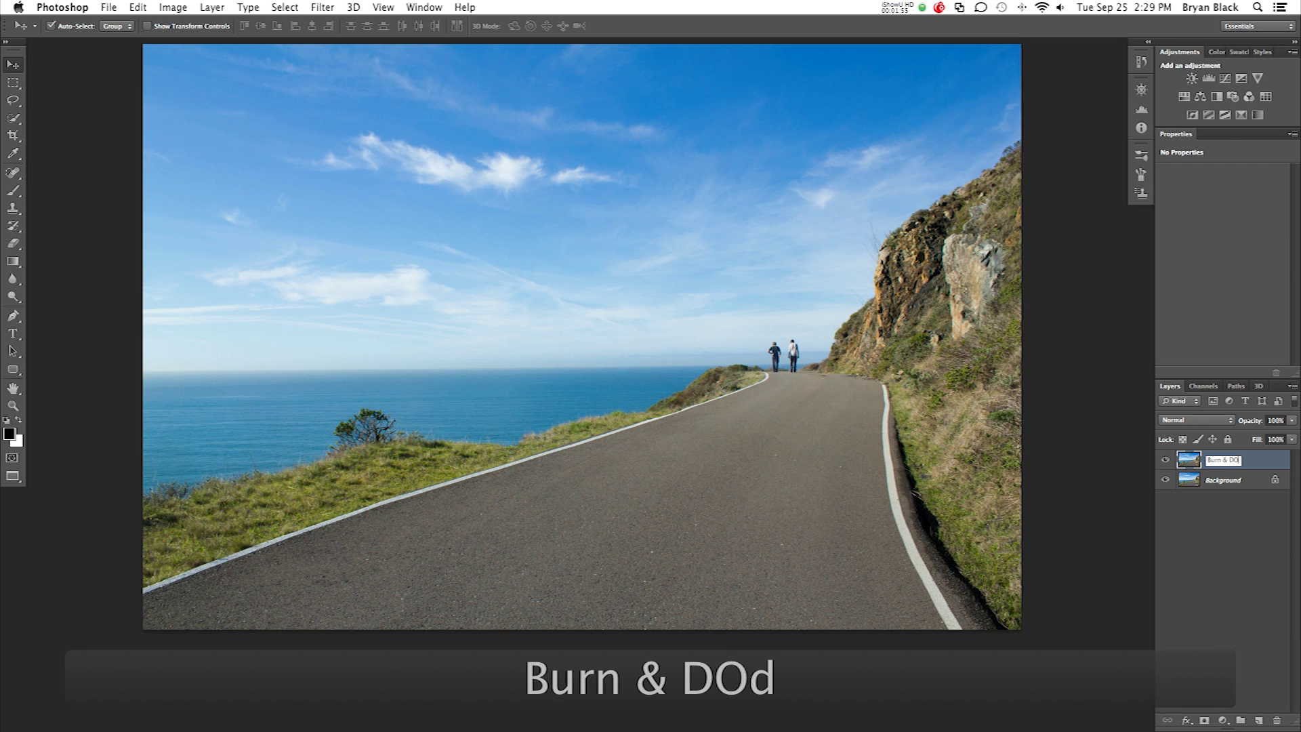
{"action": "key", "text": "BackSpace"}
{"action": "key", "text": "BackSpace"}
{"action": "key", "text": "BackSpace"}
{"action": "key", "text": "BackSpace"}
{"action": "type", "text": "odge"}
{"action": "key", "text": "Return"}
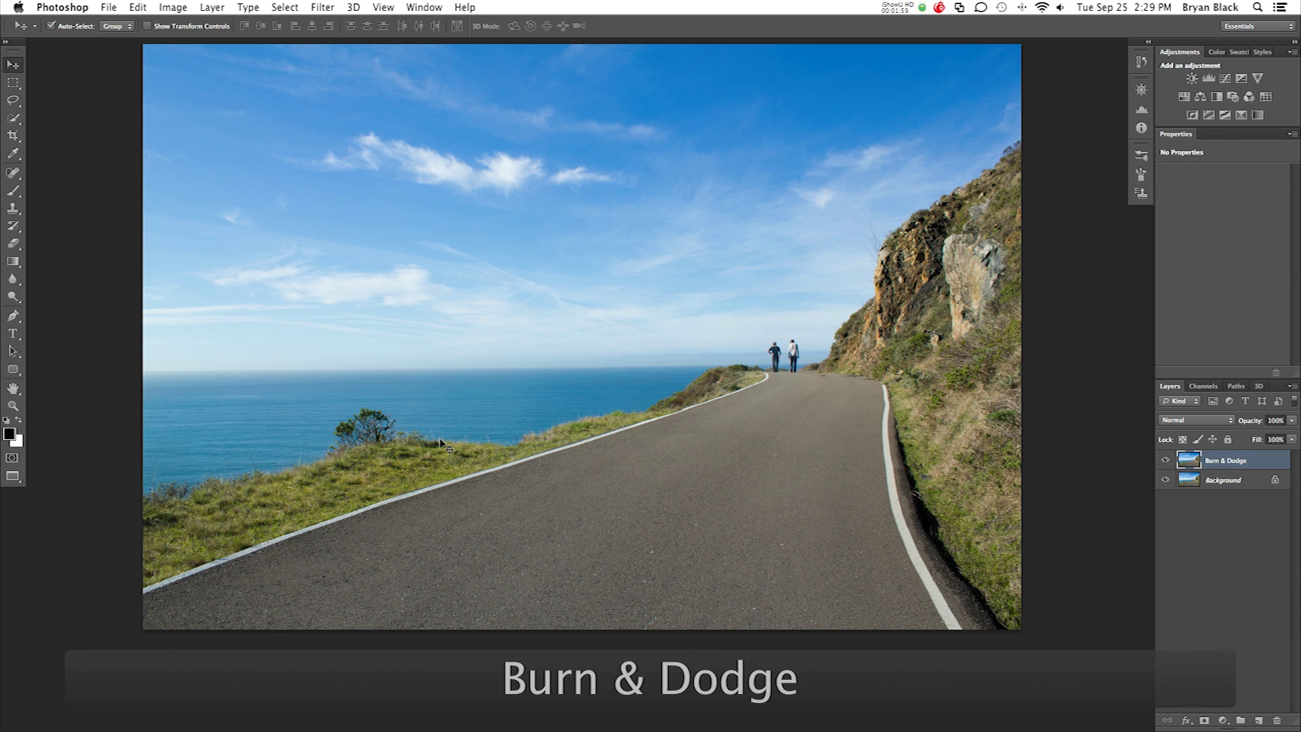
Step: Activate the Burn tool, dismiss the reminder notification, and keep the tool's range on Midtones
{"action": "left_click", "coordinate": [13, 297]}
{"action": "left_click", "coordinate": [13, 297]}
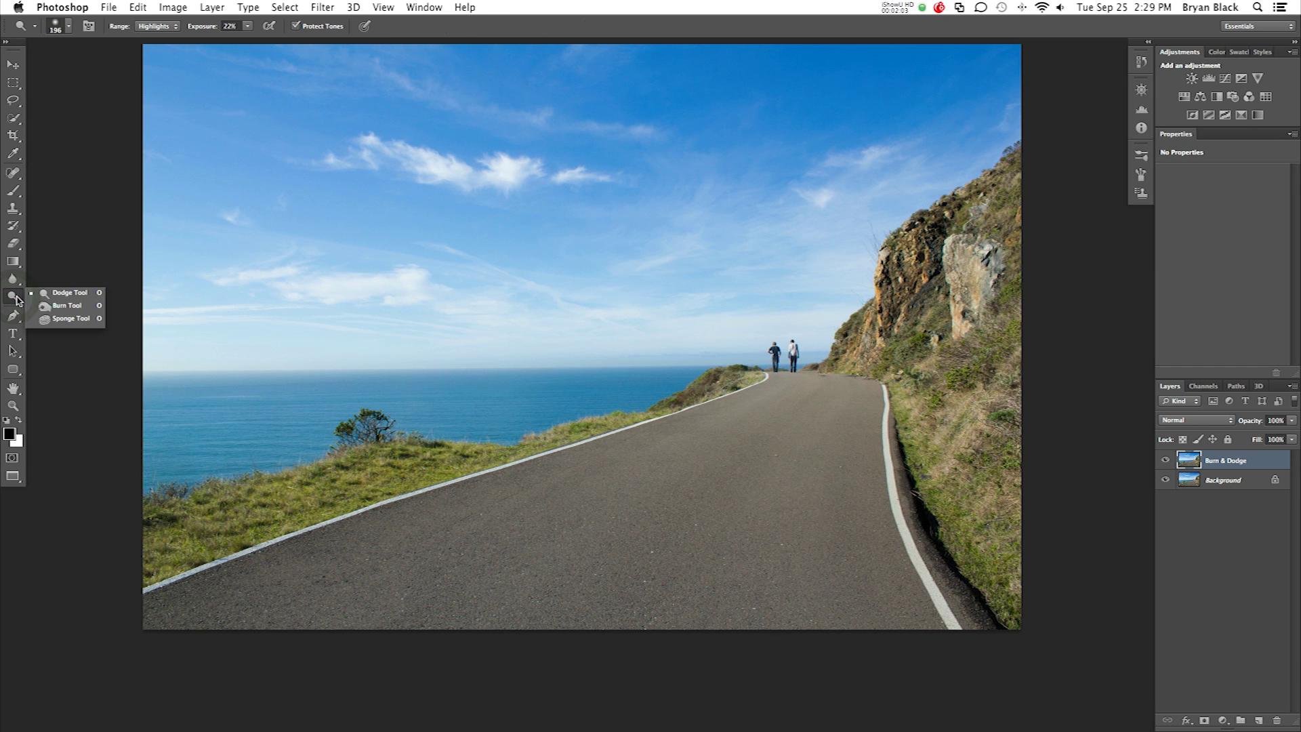
{"action": "left_click", "coordinate": [63, 305]}
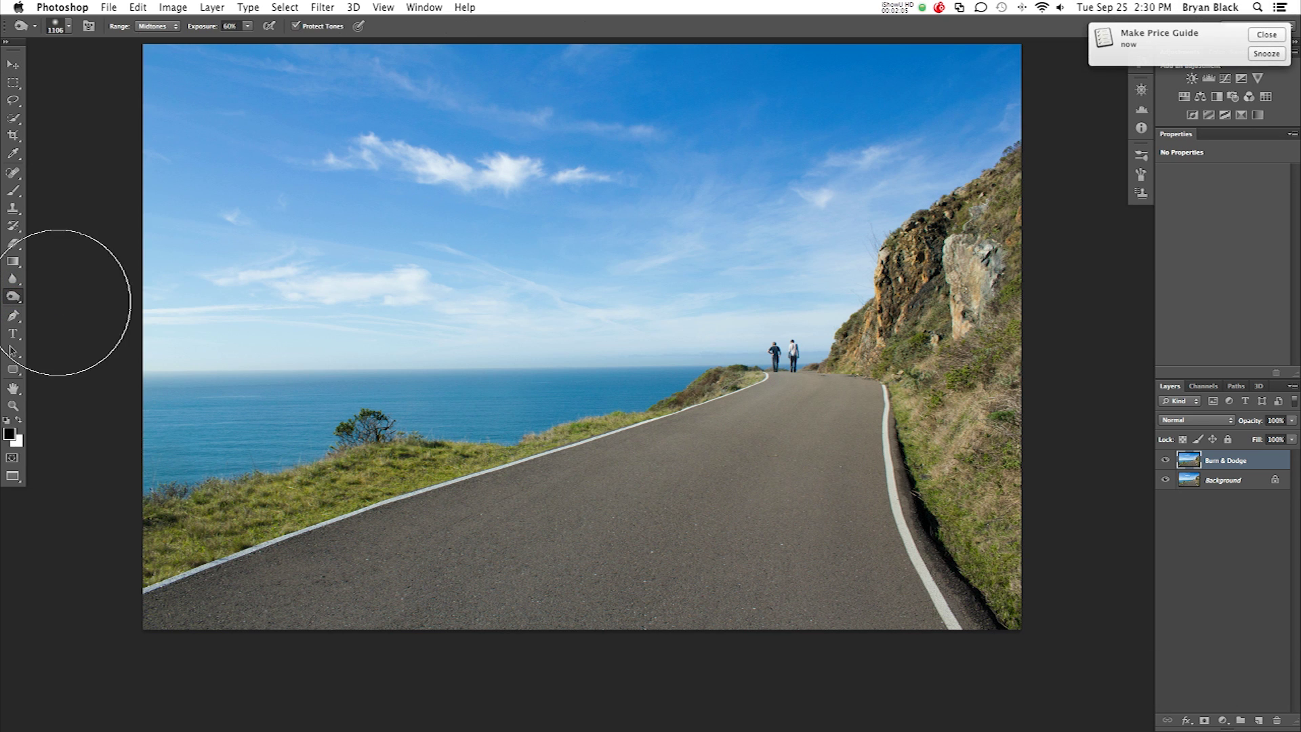
{"action": "left_click", "coordinate": [1273, 40]}
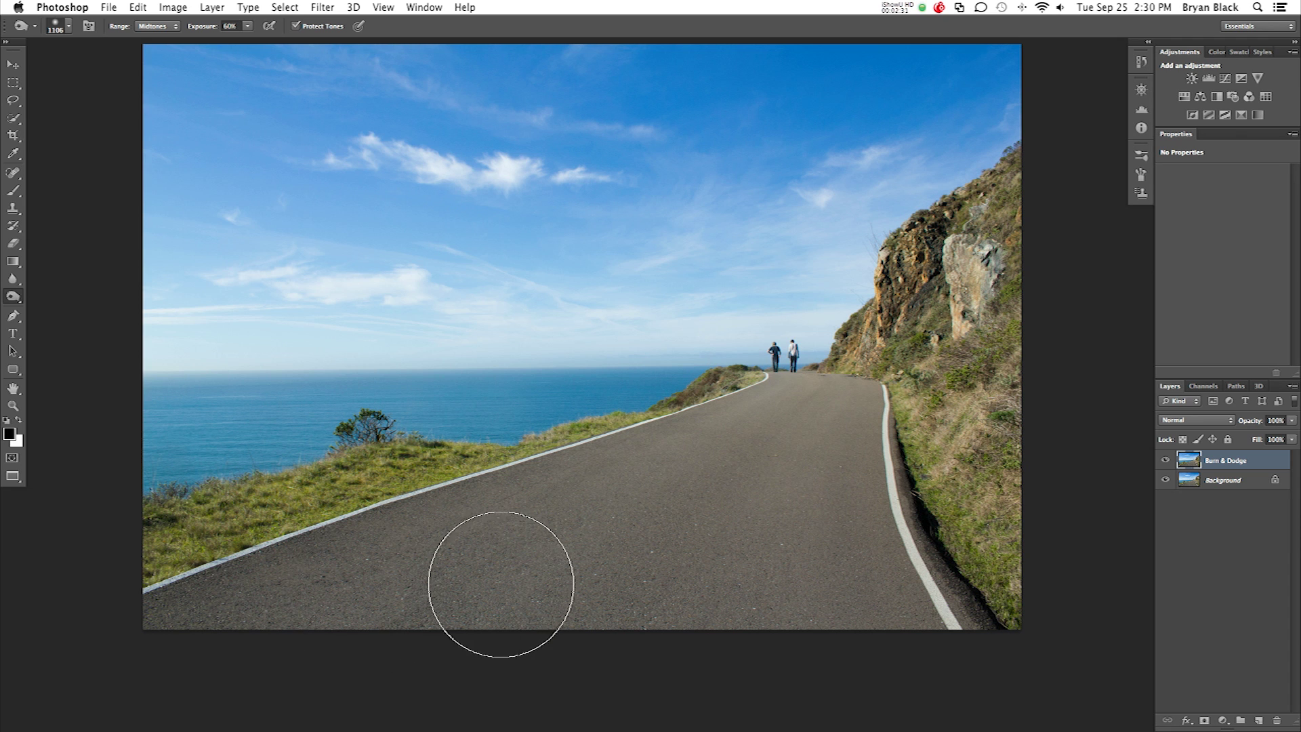
{"action": "left_click", "coordinate": [157, 26]}
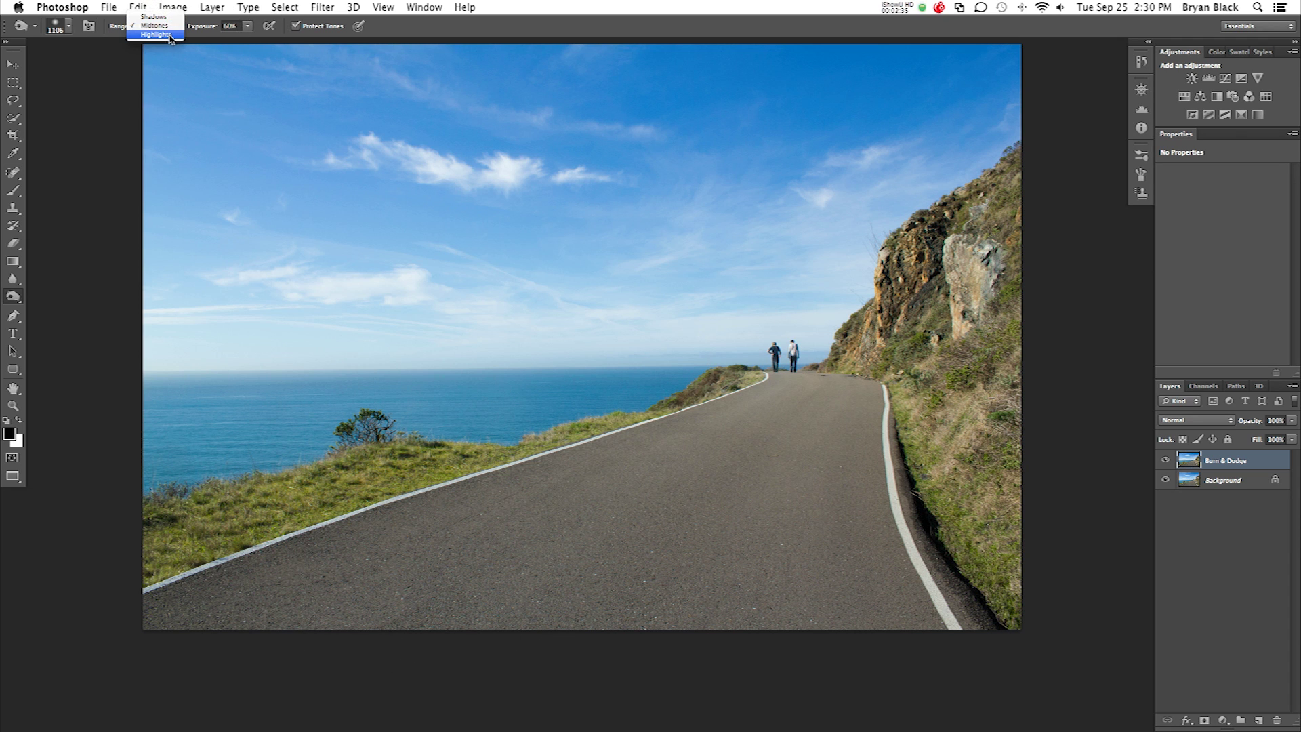
{"action": "left_click", "coordinate": [162, 25]}
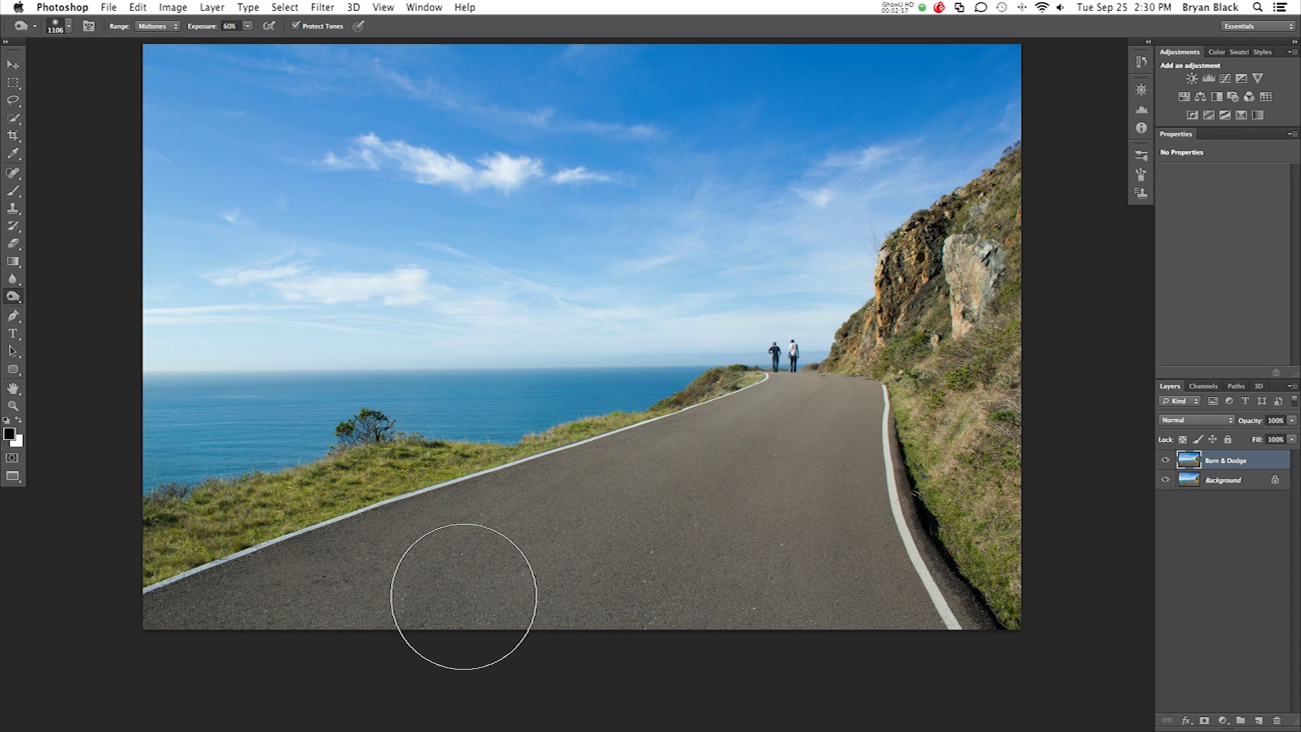
Step: Burn the asphalt road surface darker, covering the foreground, the far end and the area along the white edge line with a smaller brush
{"action": "mouse_move", "coordinate": [495, 585]}
{"action": "left_mouse_down"}
{"action": "mouse_move", "coordinate": [525, 578]}
{"action": "mouse_move", "coordinate": [199, 625]}
{"action": "mouse_move", "coordinate": [685, 591]}
{"action": "mouse_move", "coordinate": [720, 581]}
{"action": "mouse_move", "coordinate": [750, 541]}
{"action": "mouse_move", "coordinate": [666, 512]}
{"action": "mouse_move", "coordinate": [530, 534]}
{"action": "mouse_move", "coordinate": [589, 502]}
{"action": "mouse_move", "coordinate": [431, 562]}
{"action": "mouse_move", "coordinate": [857, 603]}
{"action": "mouse_move", "coordinate": [793, 598]}
{"action": "mouse_move", "coordinate": [813, 479]}
{"action": "mouse_move", "coordinate": [822, 507]}
{"action": "mouse_move", "coordinate": [827, 421]}
{"action": "mouse_move", "coordinate": [805, 463]}
{"action": "mouse_move", "coordinate": [753, 459]}
{"action": "mouse_move", "coordinate": [591, 523]}
{"action": "mouse_move", "coordinate": [198, 628]}
{"action": "left_mouse_up"}
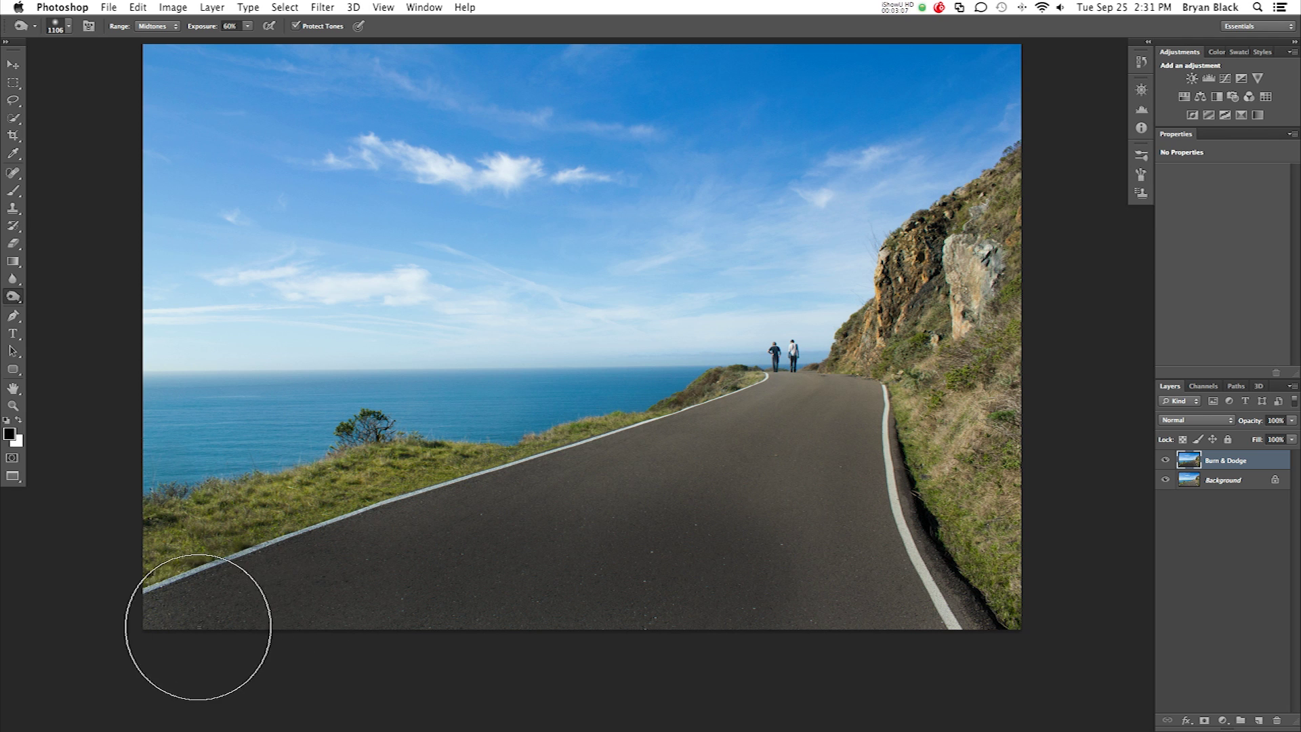
{"action": "mouse_move", "coordinate": [813, 587]}
{"action": "left_mouse_down"}
{"action": "mouse_move", "coordinate": [868, 579]}
{"action": "mouse_move", "coordinate": [839, 504]}
{"action": "mouse_move", "coordinate": [619, 486]}
{"action": "mouse_move", "coordinate": [616, 500]}
{"action": "mouse_move", "coordinate": [369, 561]}
{"action": "mouse_move", "coordinate": [770, 605]}
{"action": "mouse_move", "coordinate": [796, 494]}
{"action": "mouse_move", "coordinate": [712, 474]}
{"action": "mouse_move", "coordinate": [829, 629]}
{"action": "mouse_move", "coordinate": [866, 654]}
{"action": "mouse_move", "coordinate": [436, 654]}
{"action": "mouse_move", "coordinate": [232, 633]}
{"action": "mouse_move", "coordinate": [178, 648]}
{"action": "mouse_move", "coordinate": [628, 572]}
{"action": "mouse_move", "coordinate": [549, 601]}
{"action": "mouse_move", "coordinate": [706, 592]}
{"action": "mouse_move", "coordinate": [485, 625]}
{"action": "mouse_move", "coordinate": [811, 468]}
{"action": "mouse_move", "coordinate": [563, 511]}
{"action": "mouse_move", "coordinate": [783, 505]}
{"action": "left_mouse_up"}
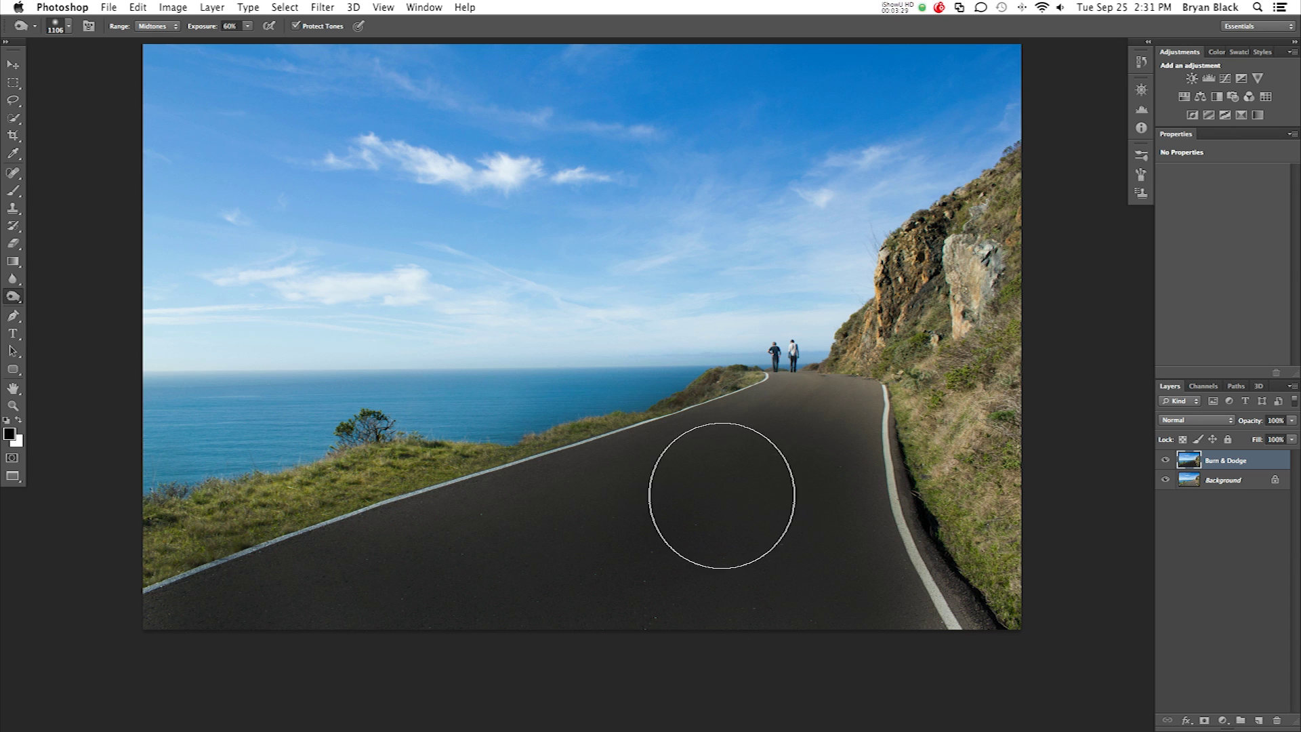
{"action": "left_click", "coordinate": [822, 453]}
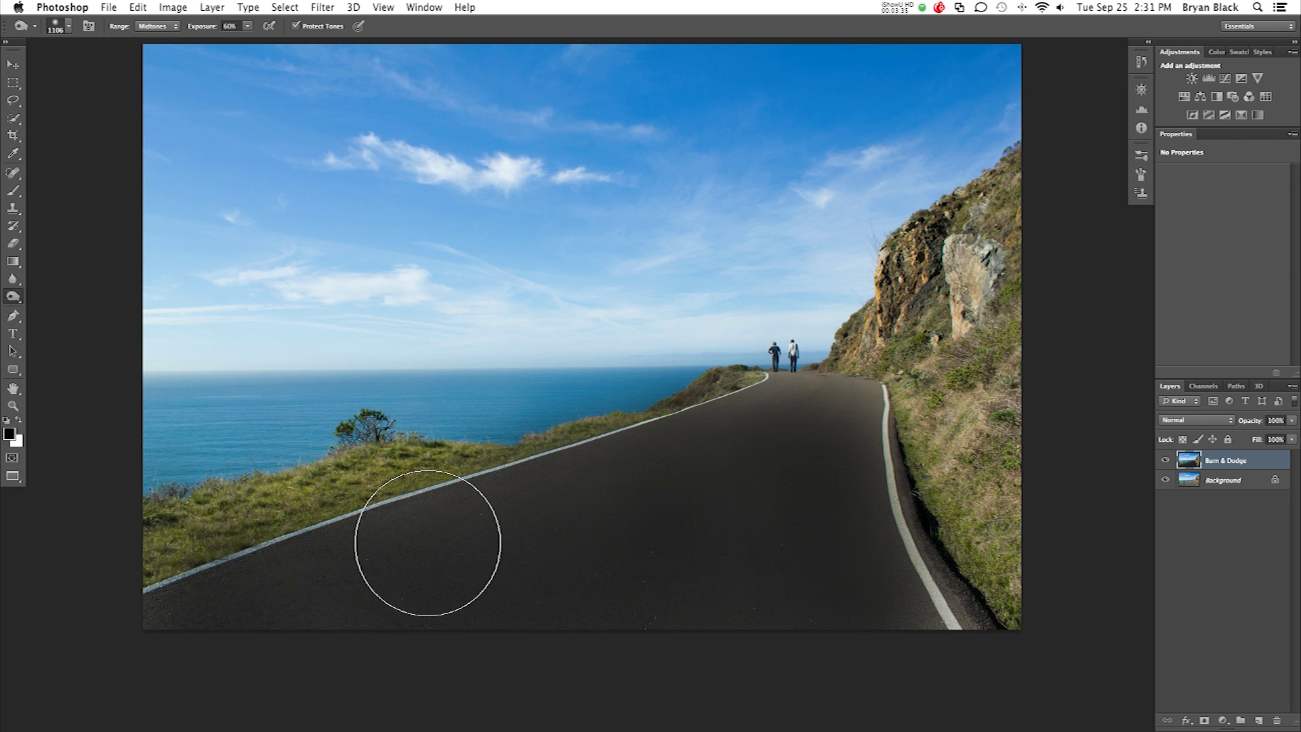
{"action": "left_click_drag", "start_coordinate": [474, 537], "coordinate": [394, 530]}
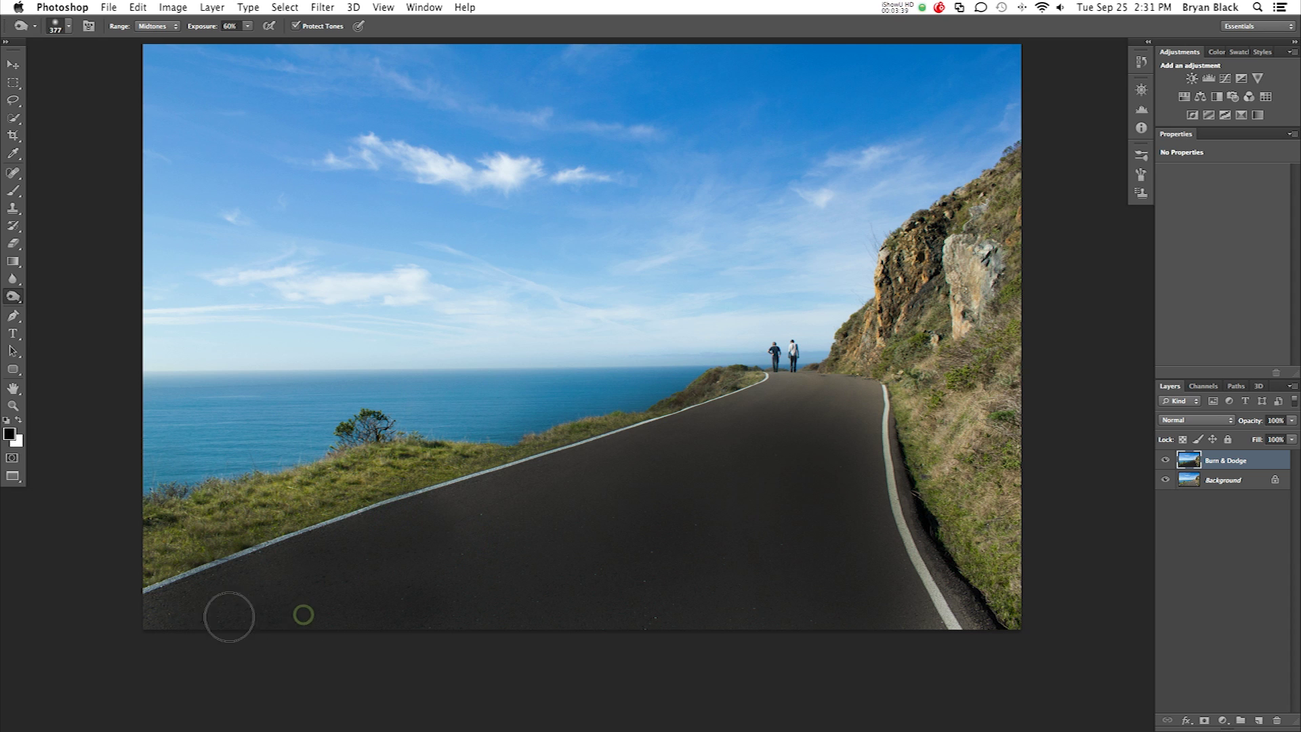
{"action": "left_click", "coordinate": [509, 494]}
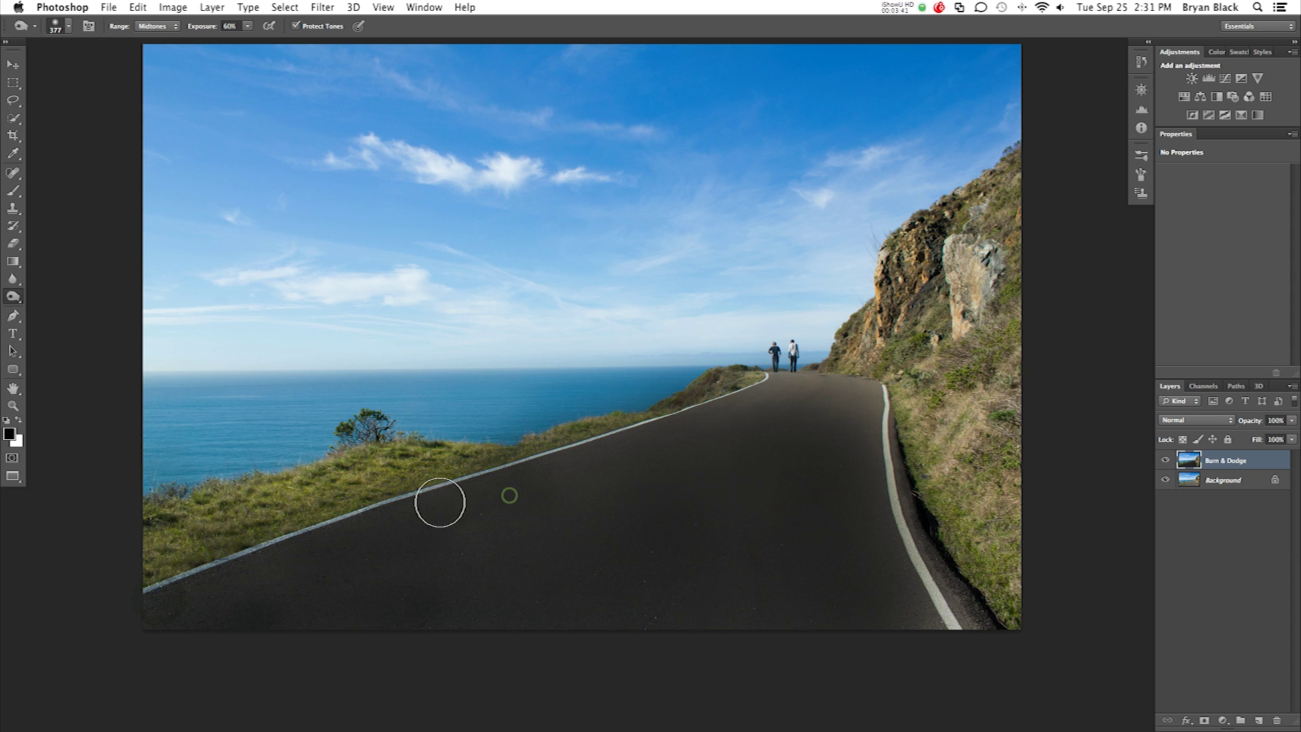
{"action": "left_click", "coordinate": [279, 567]}
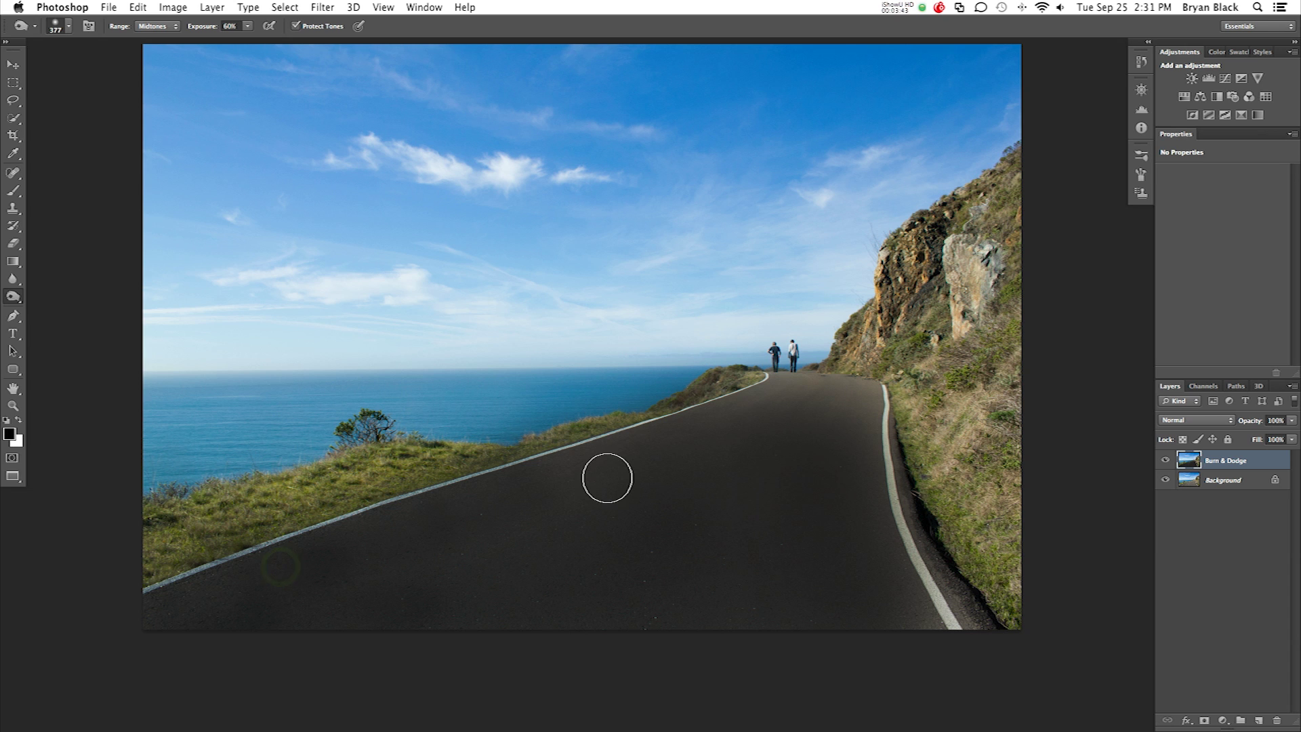
Step: Enlarge the Burn brush to about 1192 px, raising its hardness to 100% and returning it to a soft edge
{"action": "left_click_drag", "start_coordinate": [688, 460], "coordinate": [633, 440]}
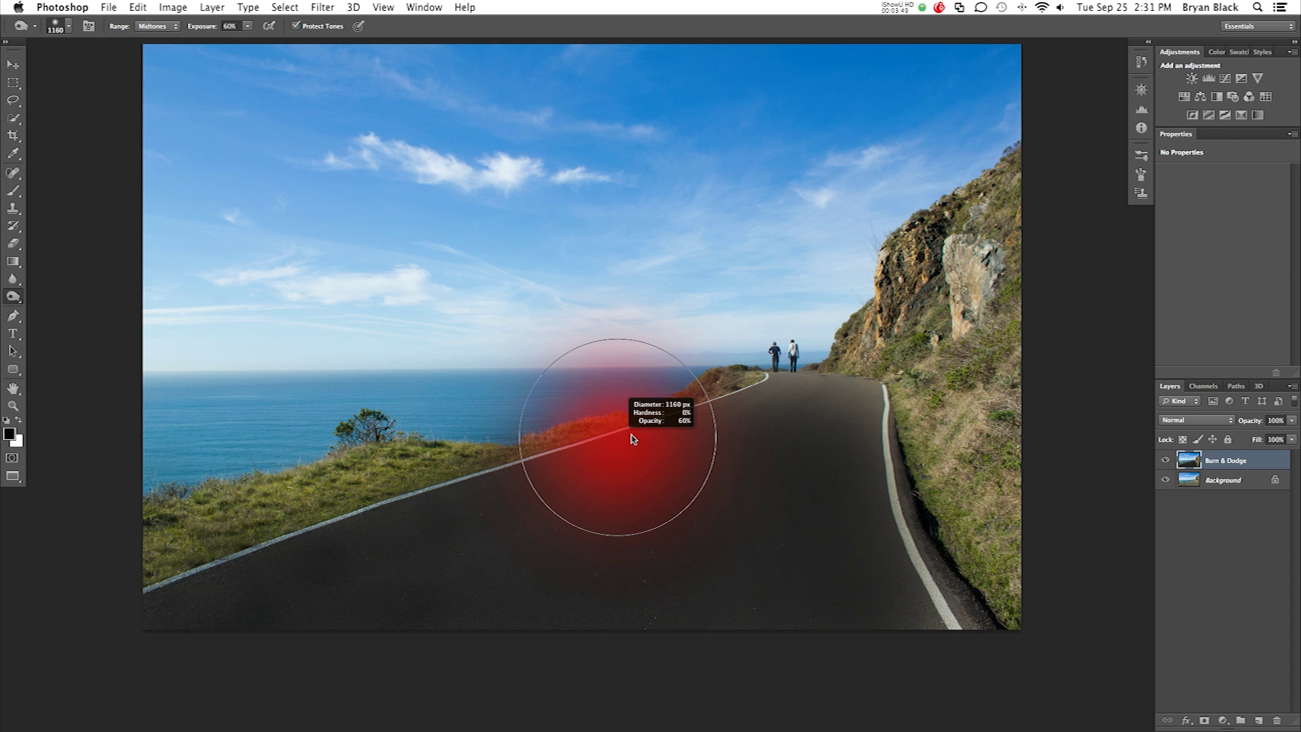
{"action": "left_click_drag", "start_coordinate": [631, 439], "coordinate": [672, 725]}
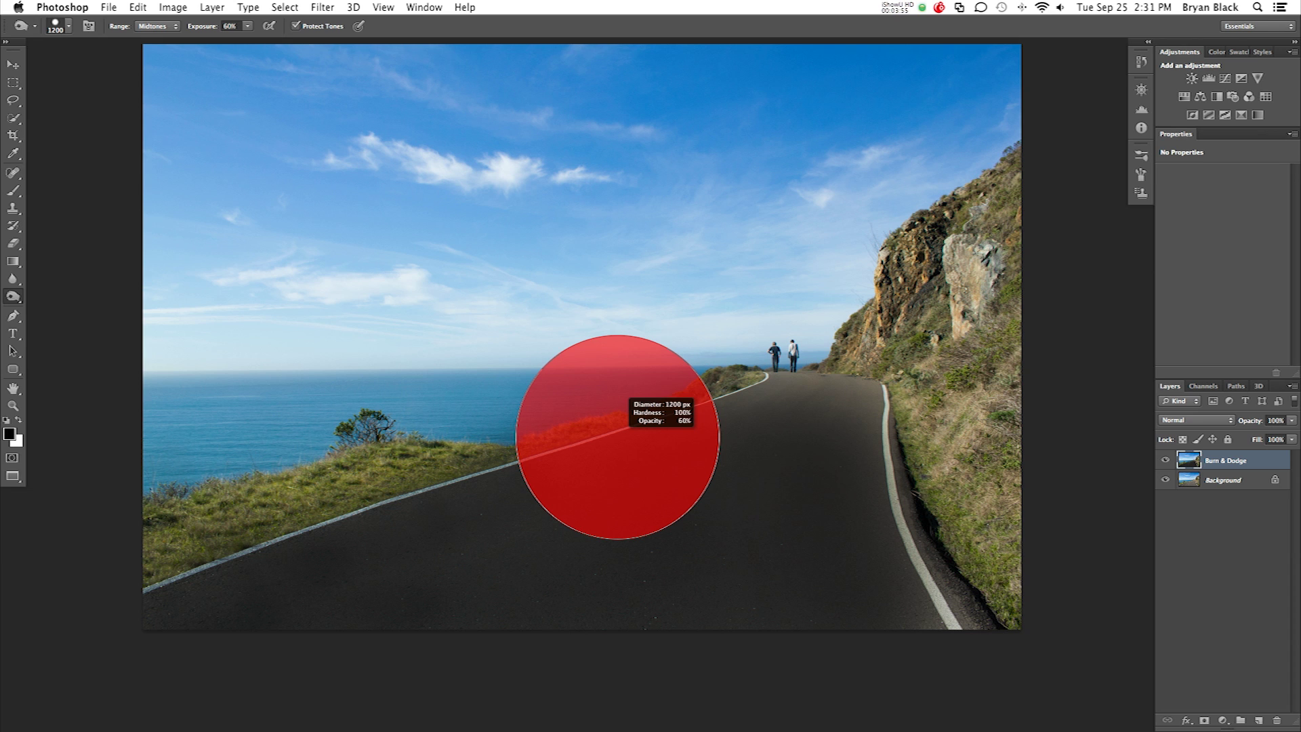
{"action": "left_click_drag", "start_coordinate": [680, 729], "coordinate": [654, 406]}
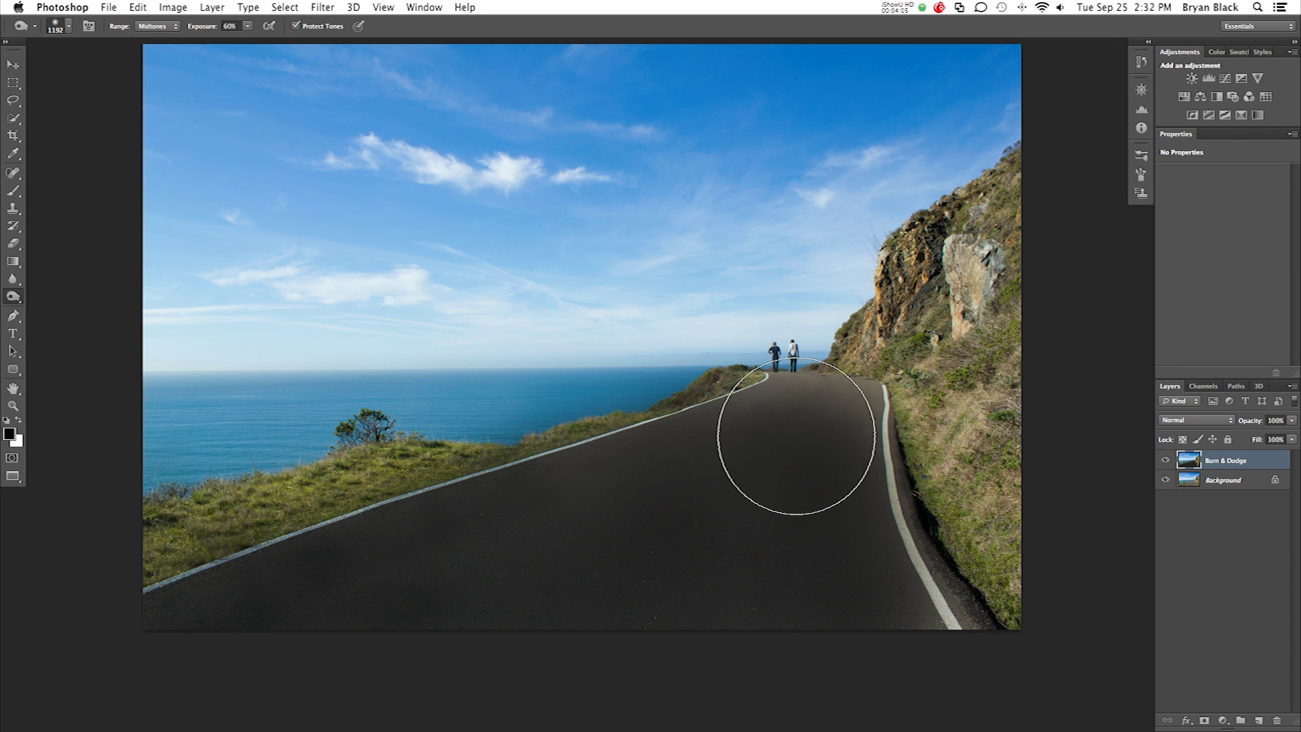
Step: Activate the Dodge tool and toggle the Burn & Dodge layer's visibility to compare the darkened road with the original
{"action": "left_click", "coordinate": [14, 302]}
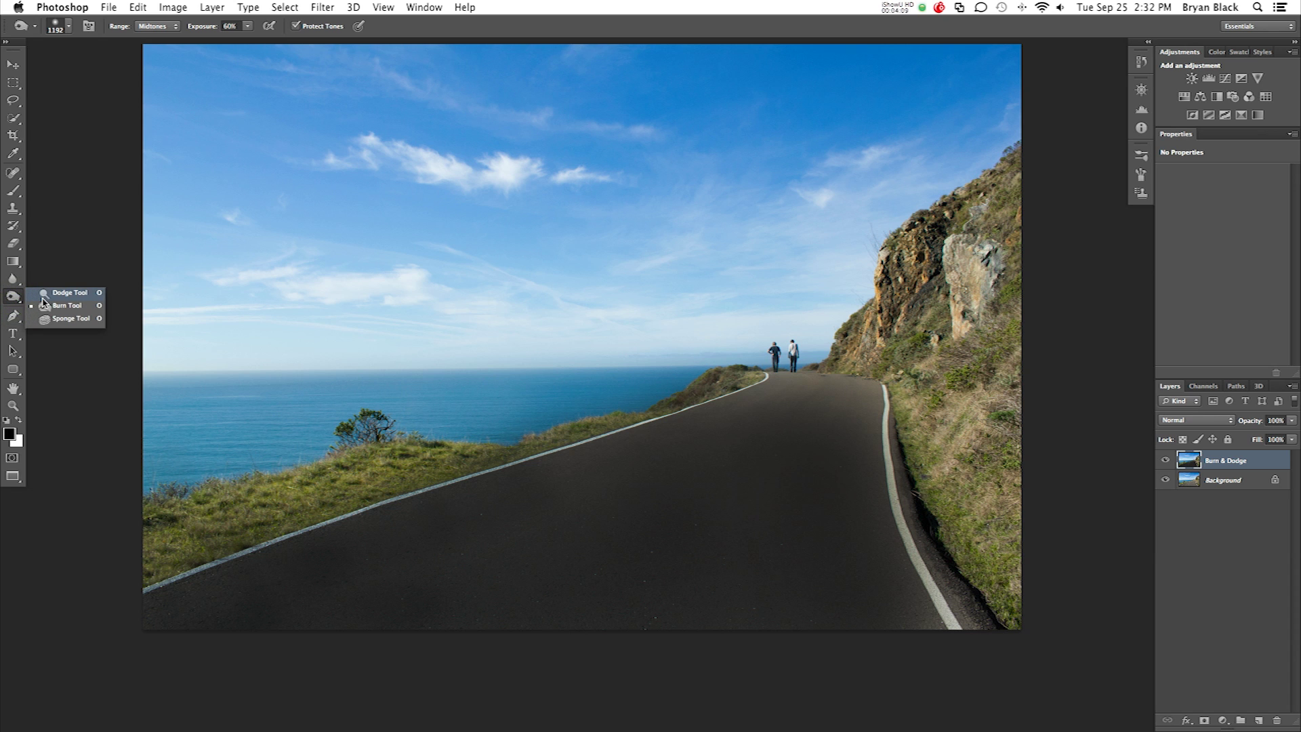
{"action": "left_click", "coordinate": [61, 293]}
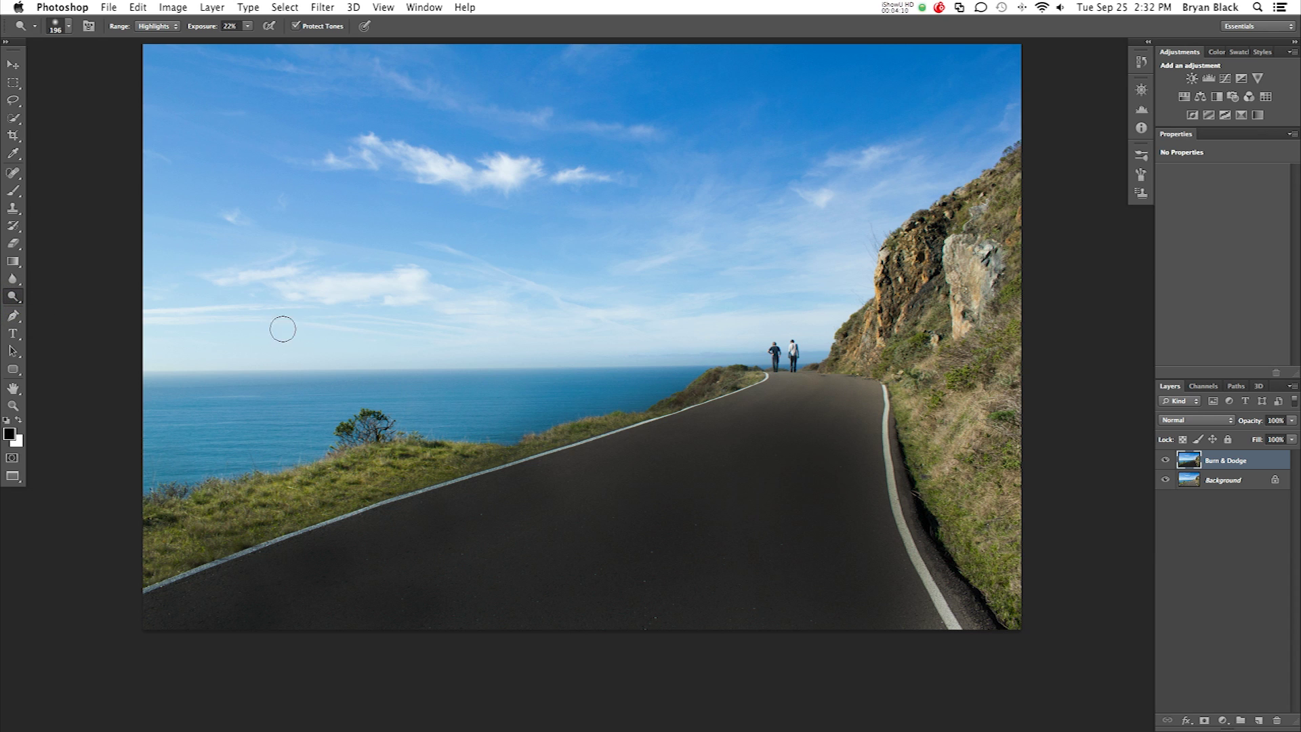
{"action": "left_click", "coordinate": [1166, 461]}
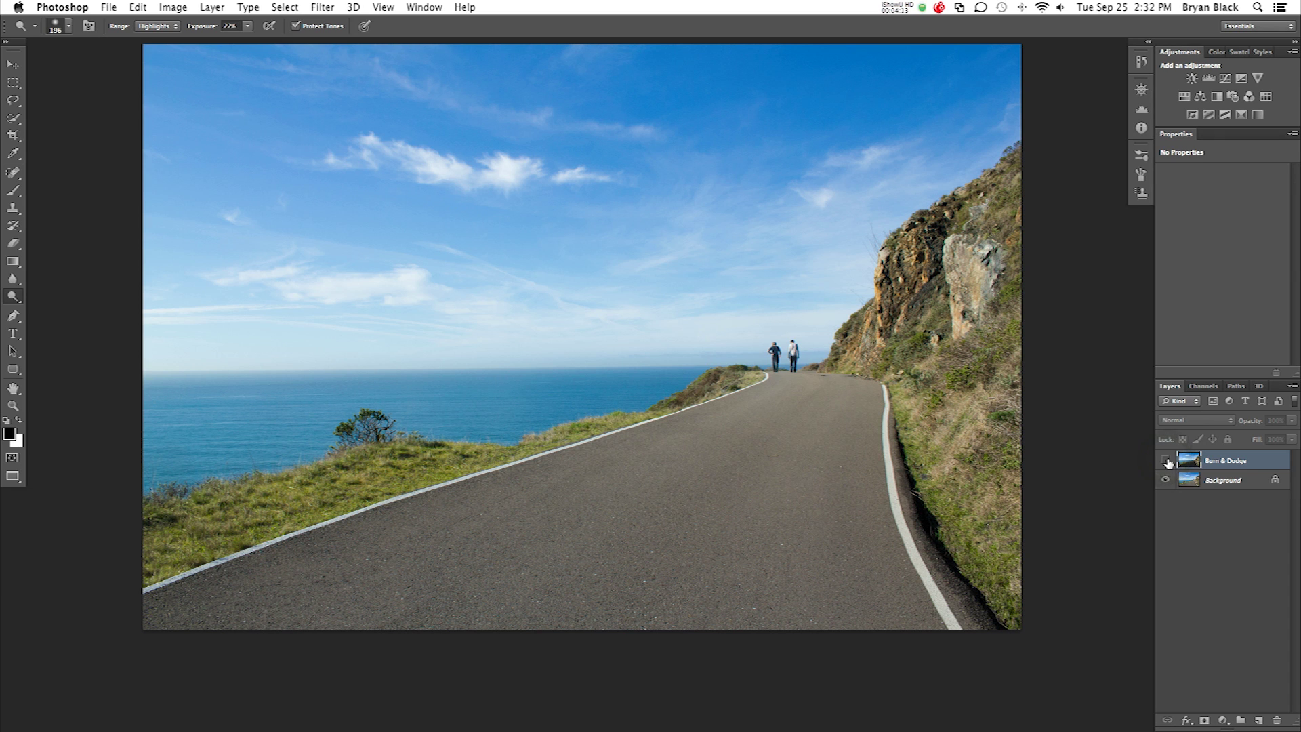
{"action": "left_click", "coordinate": [1166, 461]}
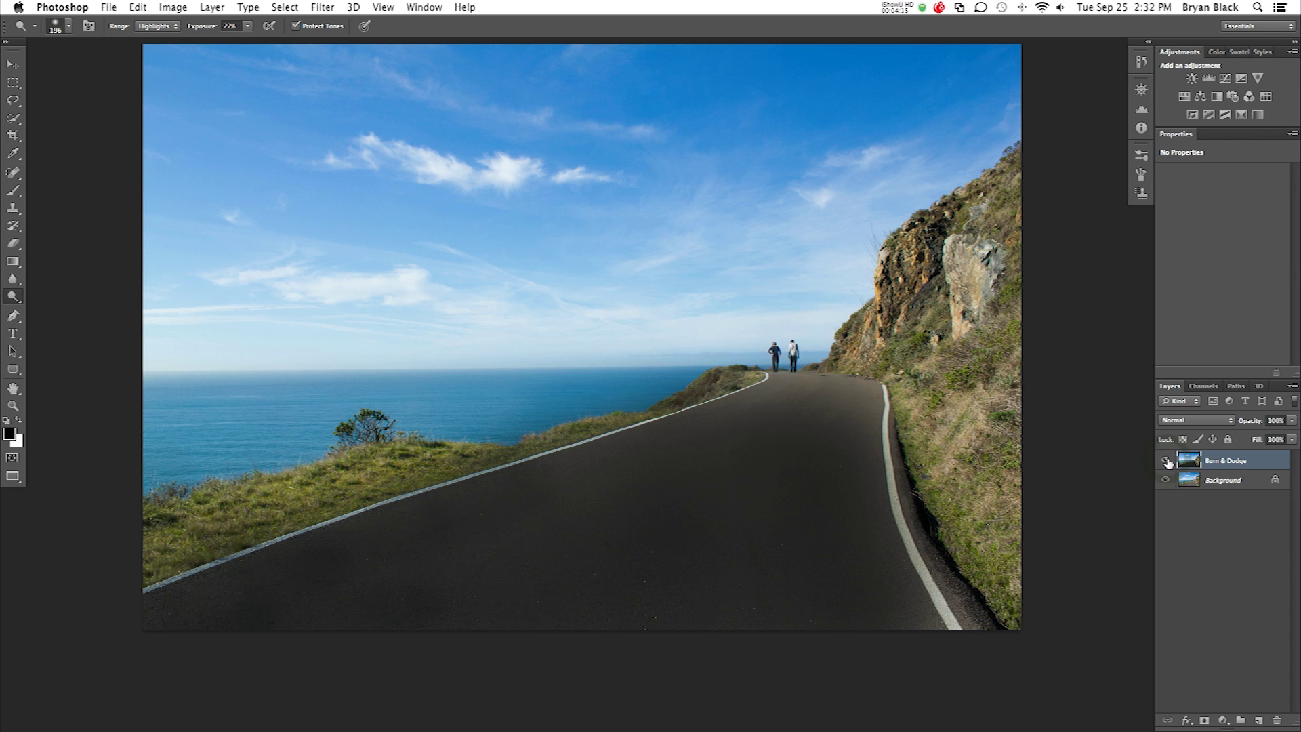
{"action": "left_click", "coordinate": [1166, 461]}
{"action": "left_click", "coordinate": [1167, 461]}
Step: Set the Dodge tool's range to Highlights and its exposure to 22%, and enlarge its brush
{"action": "left_click_drag", "start_coordinate": [241, 227], "coordinate": [273, 229]}
{"action": "left_click", "coordinate": [157, 26]}
{"action": "left_click", "coordinate": [166, 57]}
{"action": "left_click_drag", "start_coordinate": [453, 175], "coordinate": [482, 175]}
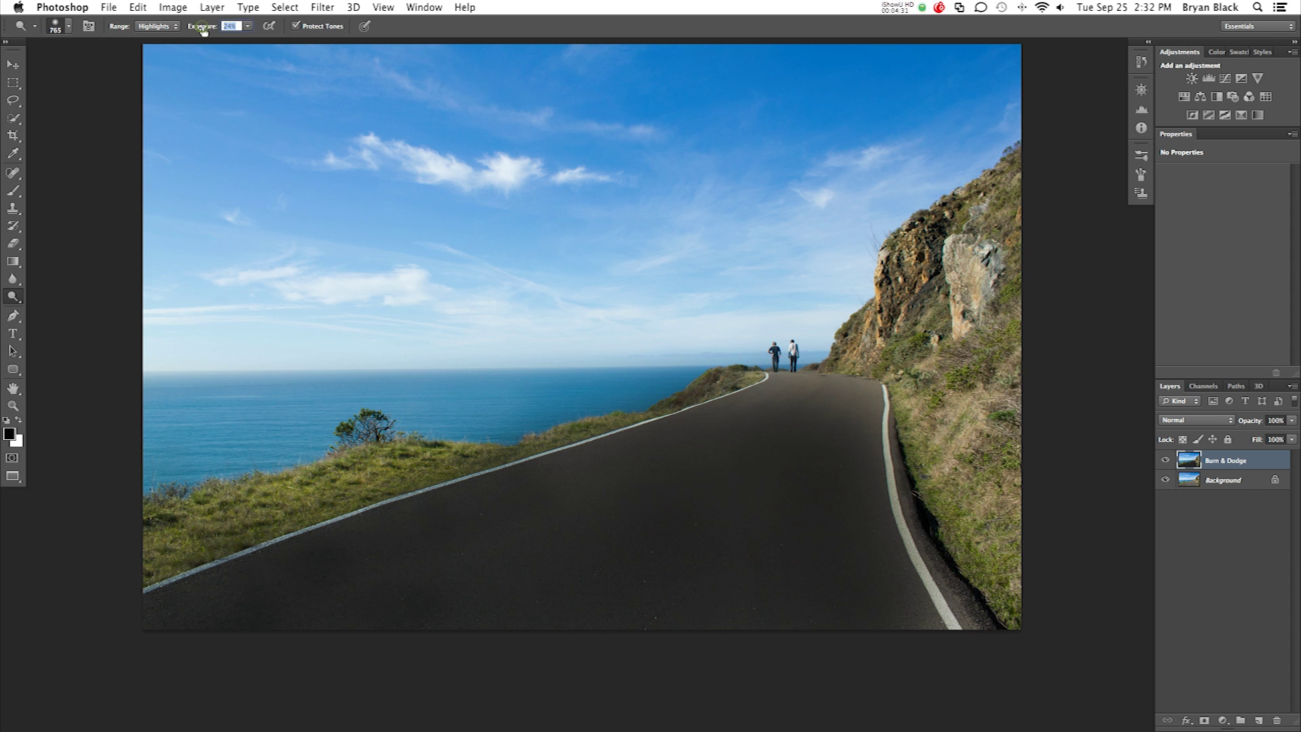
{"action": "left_click_drag", "start_coordinate": [202, 30], "coordinate": [205, 30]}
Step: Dodge the upper sky and clouds across the photo with a brush of about 949 px
{"action": "left_click_drag", "start_coordinate": [374, 166], "coordinate": [394, 164]}
{"action": "left_click", "coordinate": [177, 100]}
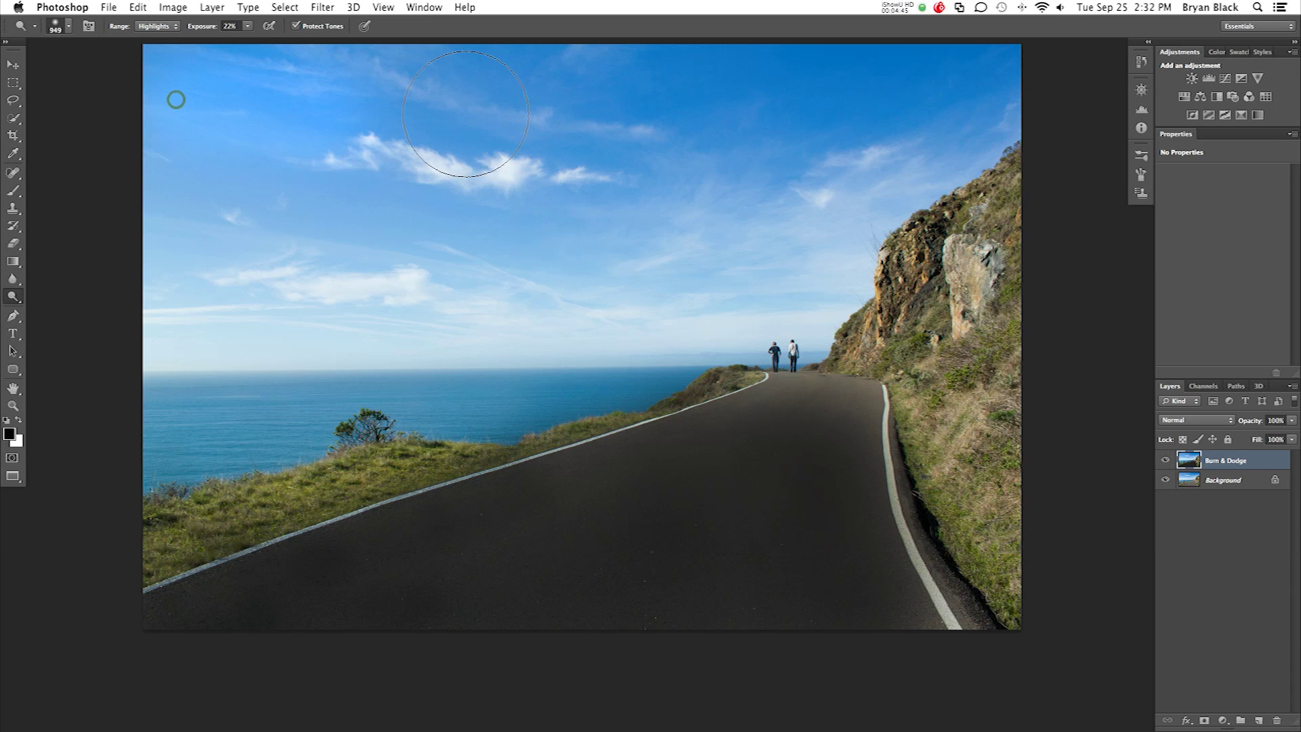
{"action": "mouse_move", "coordinate": [871, 89]}
{"action": "left_mouse_down"}
{"action": "mouse_move", "coordinate": [929, 87]}
{"action": "mouse_move", "coordinate": [880, 88]}
{"action": "left_mouse_up"}
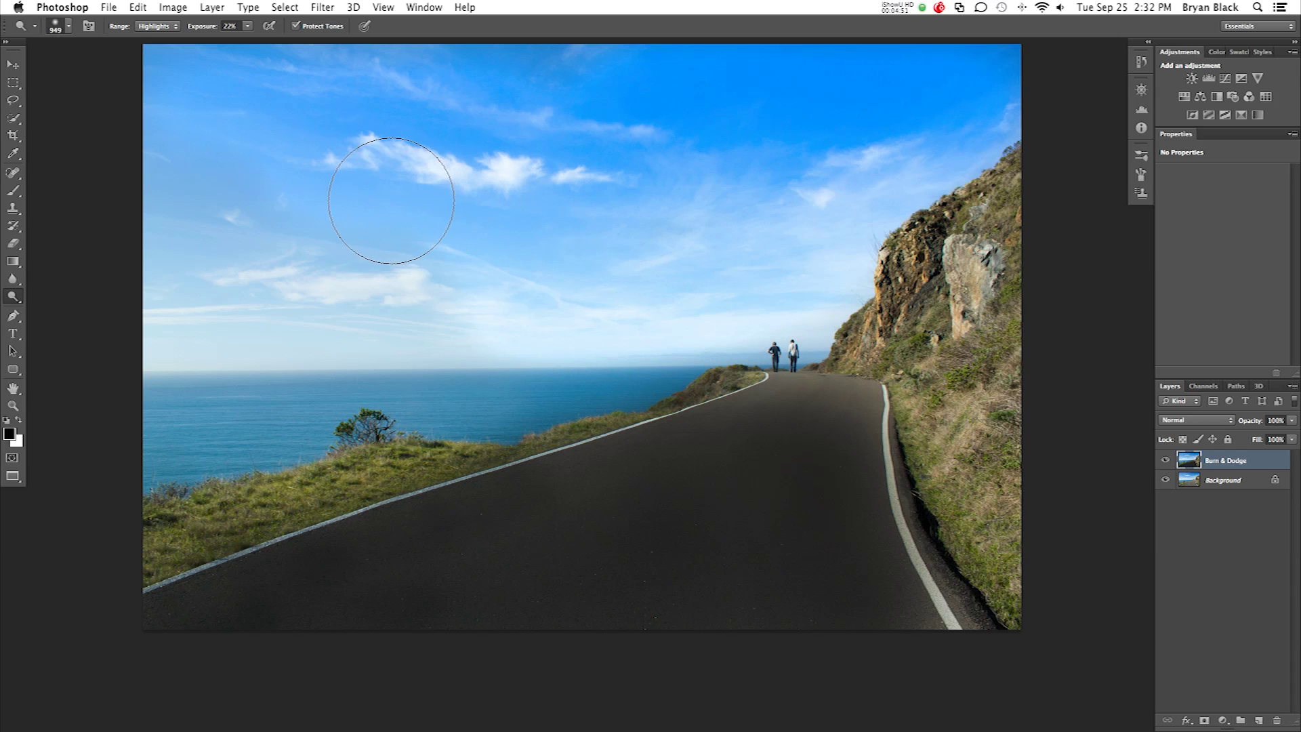
Step: Dodge the lower sky, sea and grassy verge along the coast, varying the brush between about 310 and 748 px
{"action": "mouse_move", "coordinate": [290, 310]}
{"action": "left_mouse_down"}
{"action": "mouse_move", "coordinate": [213, 323]}
{"action": "mouse_move", "coordinate": [558, 317]}
{"action": "mouse_move", "coordinate": [640, 334]}
{"action": "mouse_move", "coordinate": [611, 362]}
{"action": "mouse_move", "coordinate": [387, 390]}
{"action": "mouse_move", "coordinate": [132, 450]}
{"action": "mouse_move", "coordinate": [136, 498]}
{"action": "mouse_move", "coordinate": [444, 424]}
{"action": "mouse_move", "coordinate": [620, 359]}
{"action": "mouse_move", "coordinate": [651, 362]}
{"action": "mouse_move", "coordinate": [630, 370]}
{"action": "left_mouse_up"}
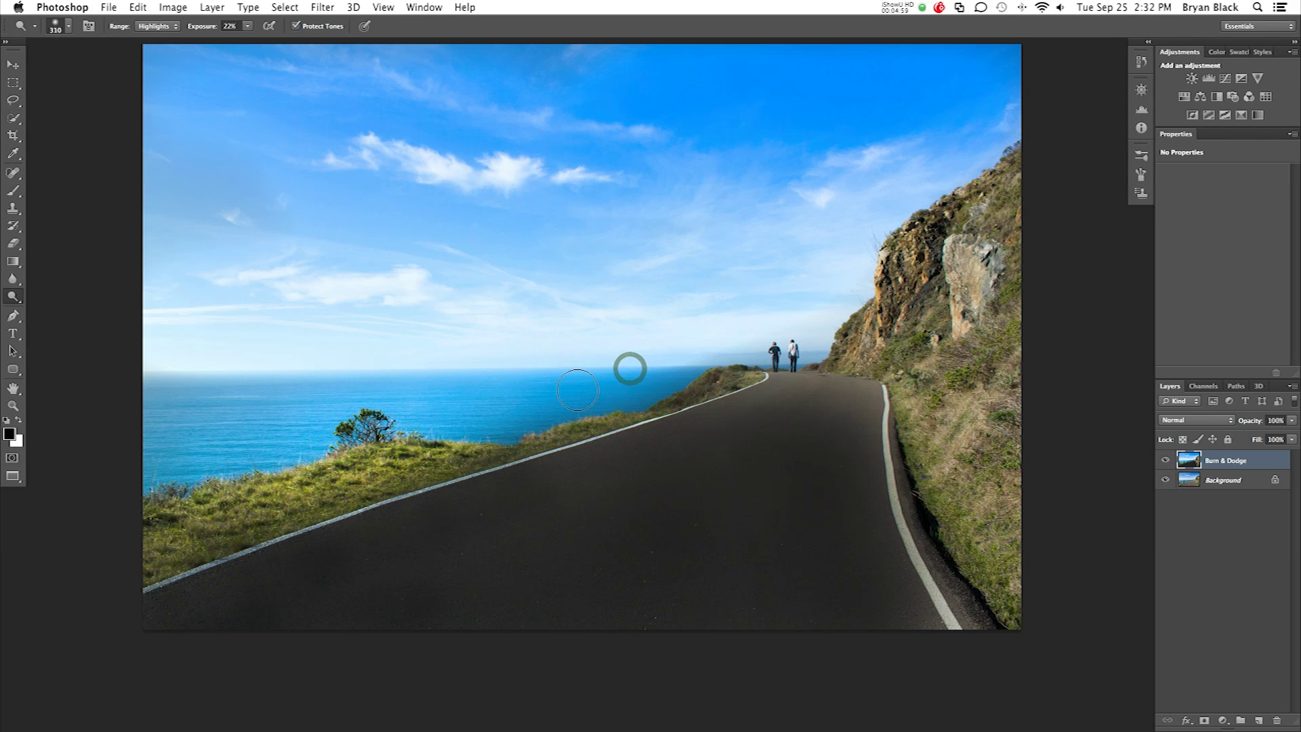
{"action": "mouse_move", "coordinate": [477, 466]}
{"action": "left_mouse_down"}
{"action": "mouse_move", "coordinate": [630, 424]}
{"action": "mouse_move", "coordinate": [683, 387]}
{"action": "mouse_move", "coordinate": [718, 389]}
{"action": "mouse_move", "coordinate": [685, 398]}
{"action": "mouse_move", "coordinate": [668, 386]}
{"action": "left_mouse_up"}
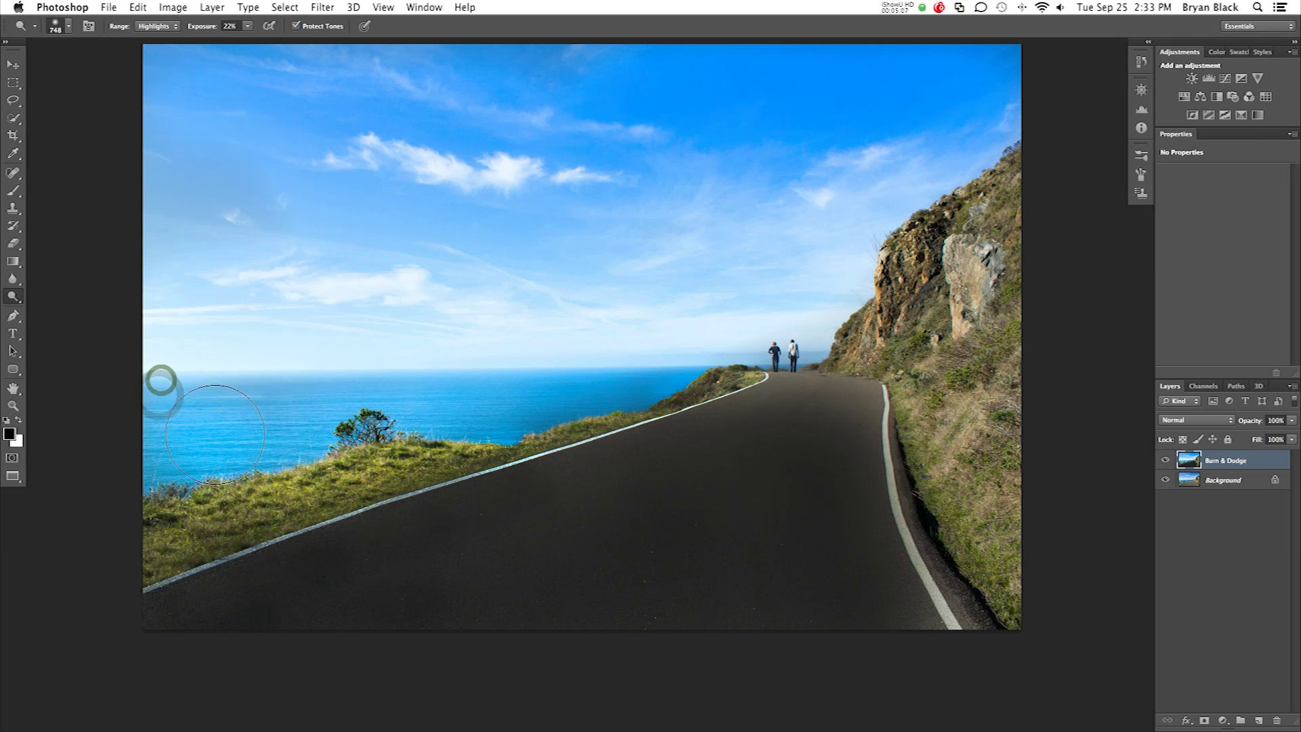
{"action": "left_click_drag", "start_coordinate": [162, 380], "coordinate": [307, 394]}
{"action": "left_click_drag", "start_coordinate": [623, 387], "coordinate": [622, 390]}
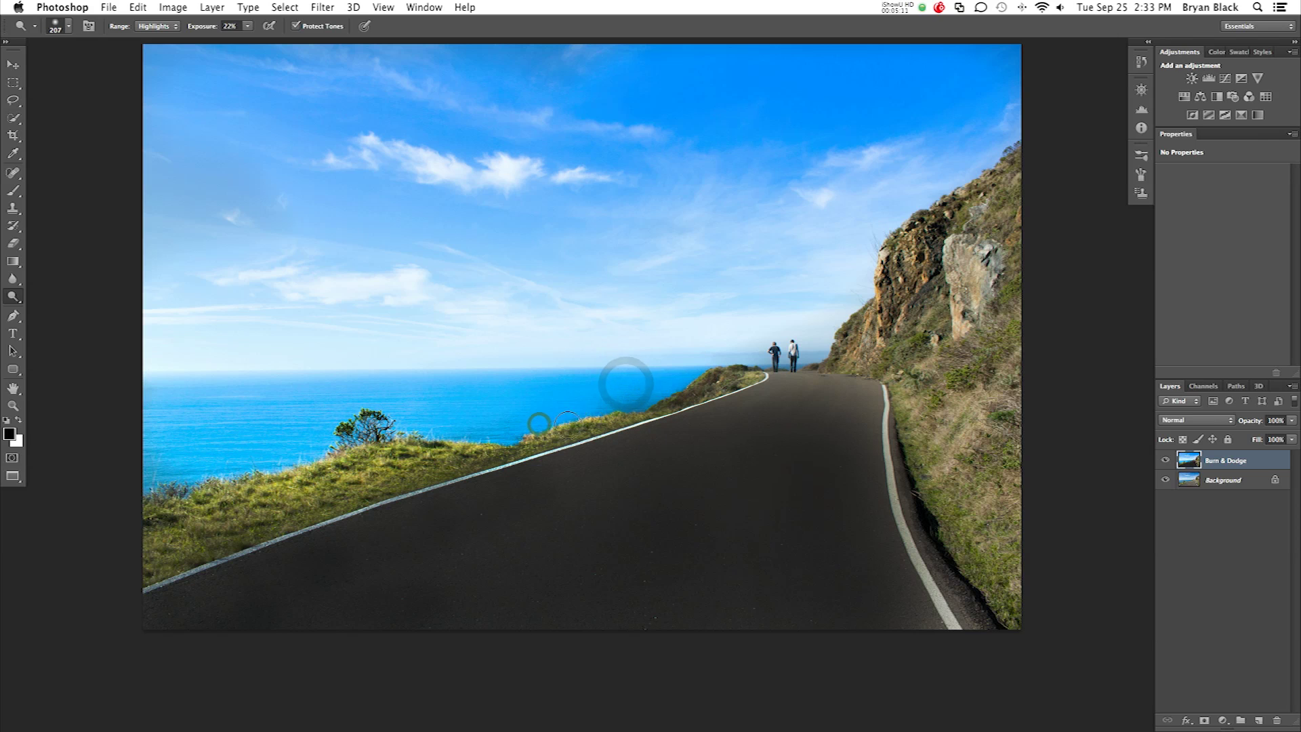
Step: Dodge the roadside grass and rocky cliff with brushes of about 207 and 159 px, and compare the Burn & Dodge layer with the original
{"action": "mouse_move", "coordinate": [475, 431]}
{"action": "left_mouse_down"}
{"action": "mouse_move", "coordinate": [540, 424]}
{"action": "mouse_move", "coordinate": [581, 438]}
{"action": "mouse_move", "coordinate": [719, 376]}
{"action": "mouse_move", "coordinate": [758, 381]}
{"action": "mouse_move", "coordinate": [793, 350]}
{"action": "mouse_move", "coordinate": [764, 346]}
{"action": "mouse_move", "coordinate": [793, 347]}
{"action": "left_mouse_up"}
{"action": "mouse_move", "coordinate": [889, 267]}
{"action": "left_mouse_down"}
{"action": "mouse_move", "coordinate": [941, 270]}
{"action": "mouse_move", "coordinate": [939, 247]}
{"action": "mouse_move", "coordinate": [889, 338]}
{"action": "mouse_move", "coordinate": [859, 350]}
{"action": "mouse_move", "coordinate": [916, 354]}
{"action": "mouse_move", "coordinate": [951, 468]}
{"action": "mouse_move", "coordinate": [1010, 583]}
{"action": "mouse_move", "coordinate": [965, 344]}
{"action": "mouse_move", "coordinate": [971, 271]}
{"action": "mouse_move", "coordinate": [1001, 192]}
{"action": "mouse_move", "coordinate": [1005, 209]}
{"action": "mouse_move", "coordinate": [1003, 89]}
{"action": "mouse_move", "coordinate": [988, 473]}
{"action": "mouse_move", "coordinate": [1006, 600]}
{"action": "mouse_move", "coordinate": [902, 371]}
{"action": "mouse_move", "coordinate": [946, 284]}
{"action": "mouse_move", "coordinate": [968, 272]}
{"action": "mouse_move", "coordinate": [855, 310]}
{"action": "left_mouse_up"}
{"action": "left_click_drag", "start_coordinate": [726, 343], "coordinate": [718, 343]}
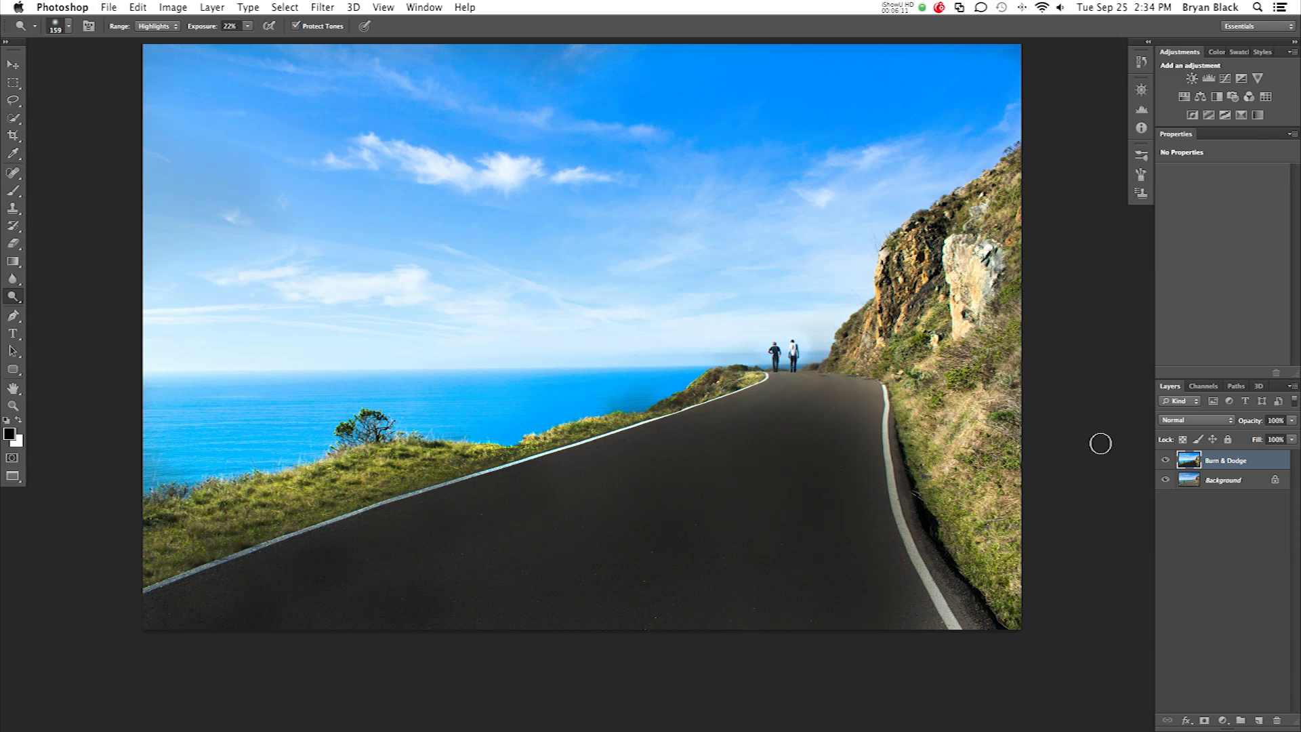
{"action": "left_click", "coordinate": [1167, 461]}
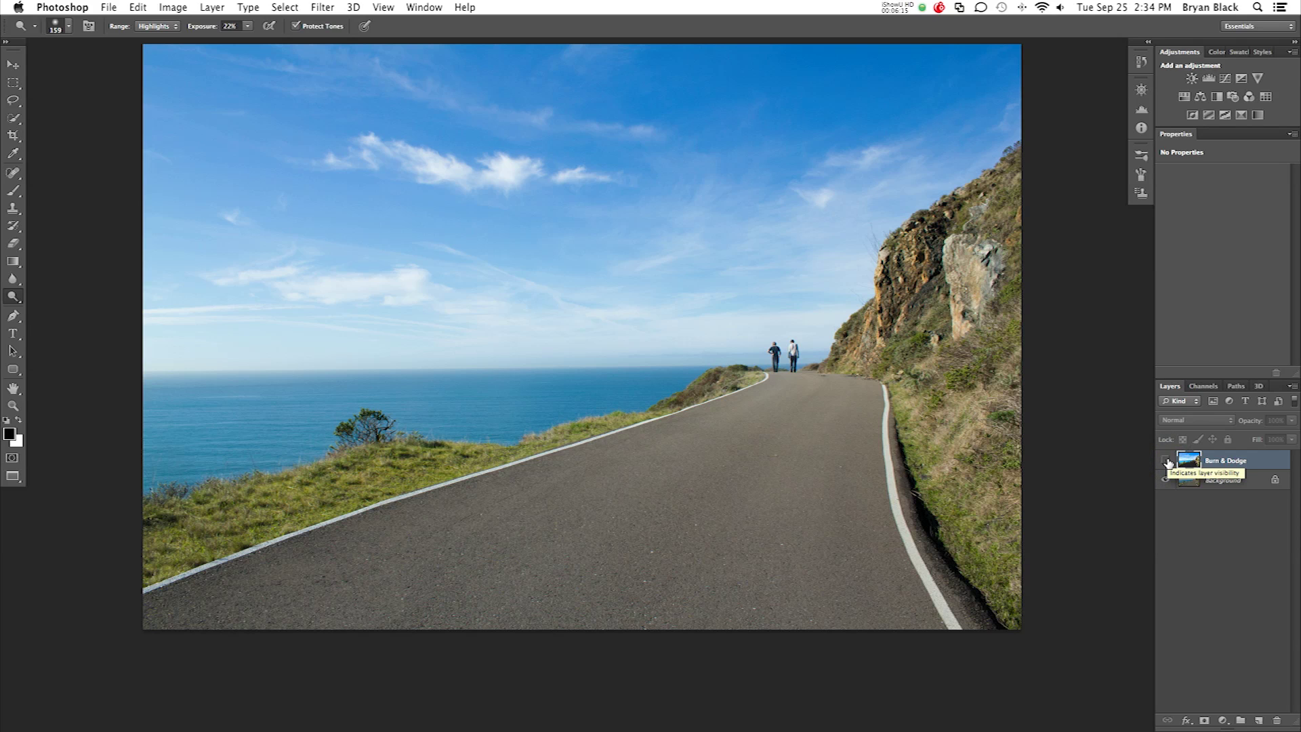
{"action": "left_click", "coordinate": [1167, 460]}
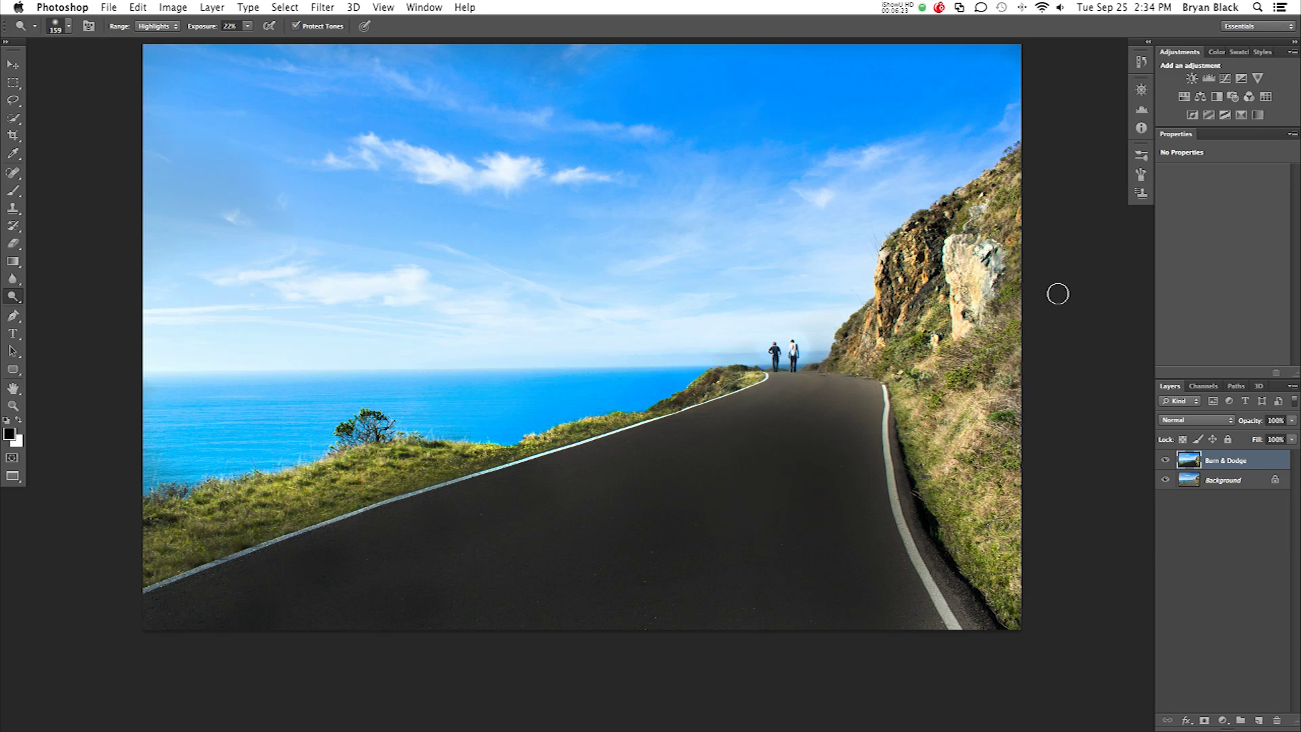
Step: Switch to the sunset street photo and duplicate its Background layer
{"action": "key", "text": "ctrl+Tab"}
{"action": "key", "text": "super+equal"}
{"action": "key", "text": "super+equal"}
{"action": "key", "text": "super+minus"}
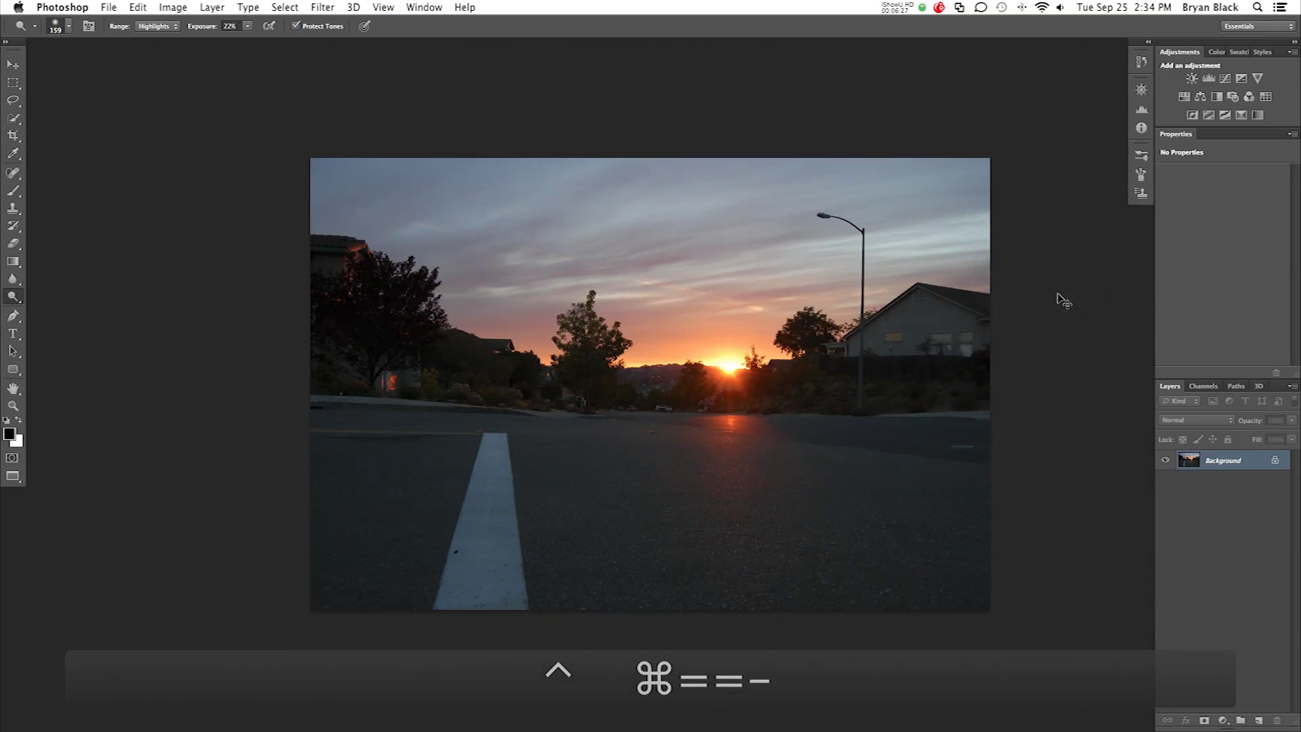
{"action": "left_click_drag", "start_coordinate": [878, 380], "coordinate": [806, 349]}
{"action": "key", "text": "super+j"}
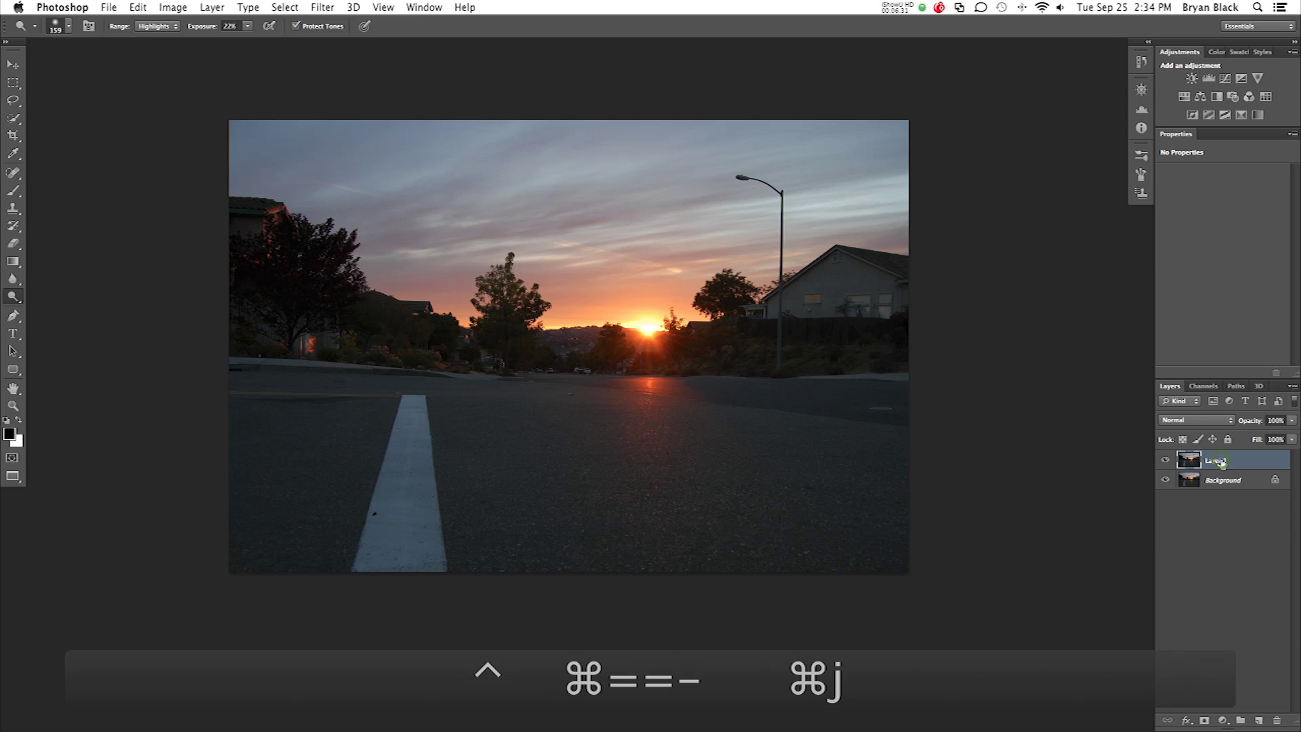
Step: Rename the duplicated layer as "Burn & Dodge"
{"action": "double_click", "coordinate": [1217, 461]}
{"action": "type", "text": "BUrn"}
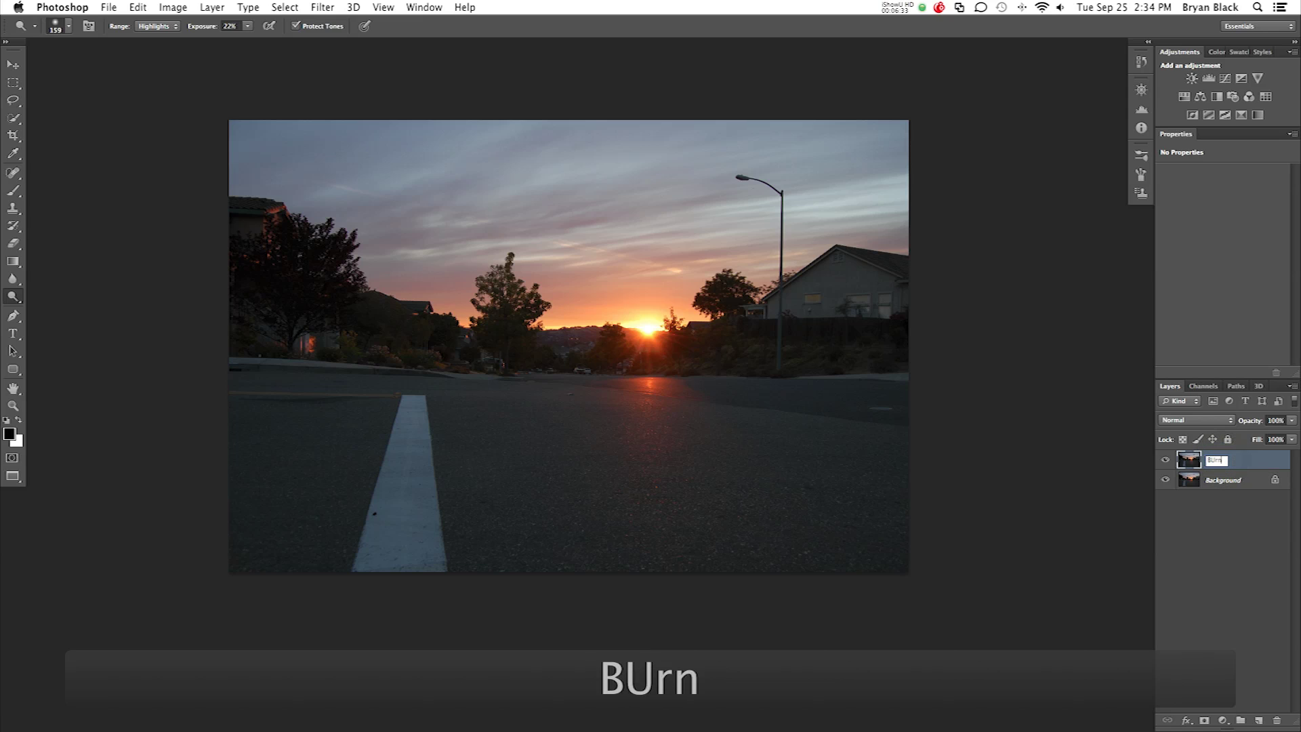
{"action": "key", "text": "BackSpace"}
{"action": "key", "text": "BackSpace"}
{"action": "key", "text": "BackSpace"}
{"action": "key", "text": "BackSpace"}
{"action": "type", "text": "Burn"}
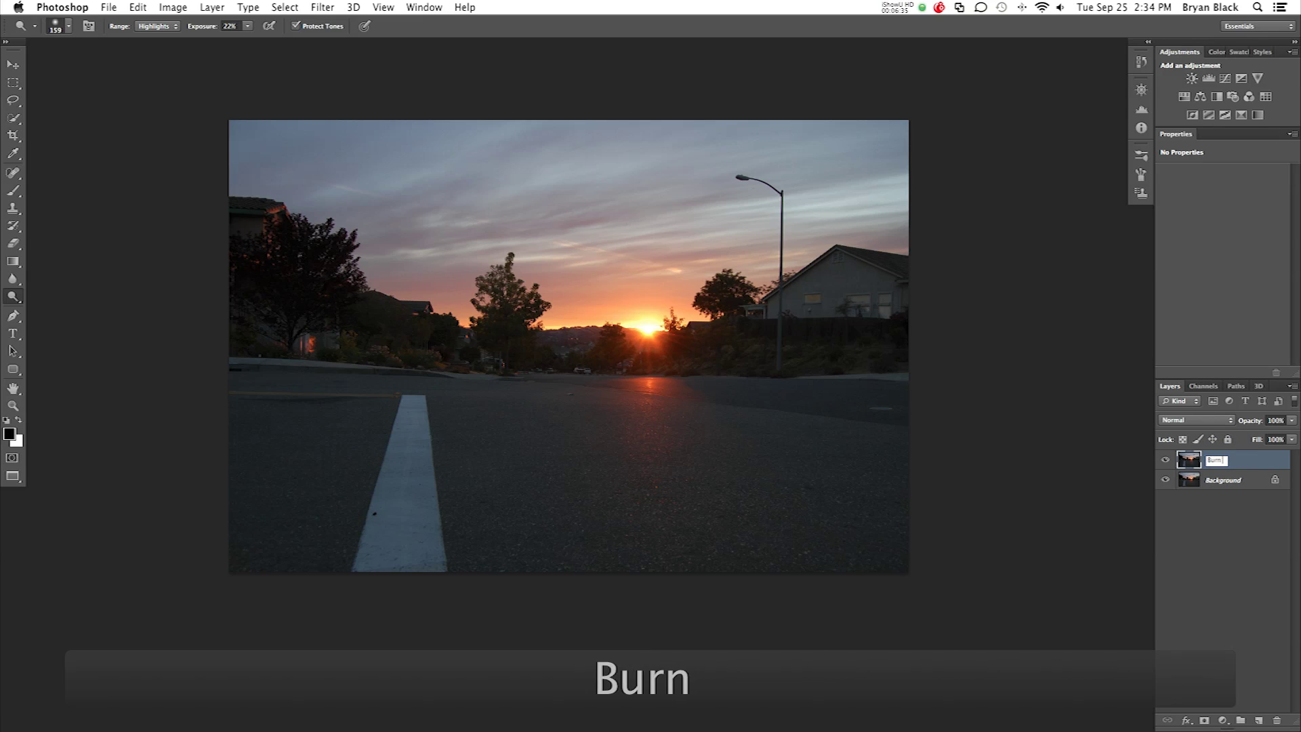
{"action": "type", "text": " & Dodge"}
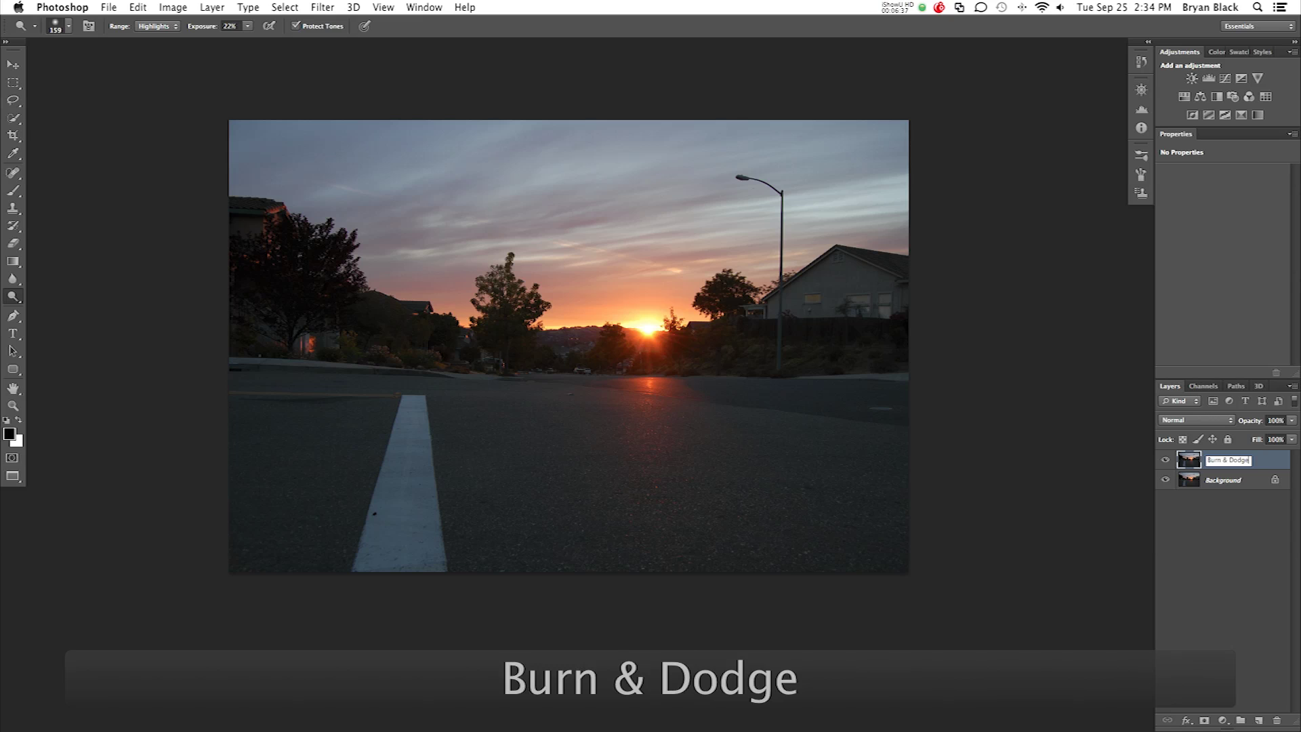
{"action": "key", "text": "Return"}
Step: Activate the Burn tool with exposure 20%, range Shadows and a brush of about 495 px
{"action": "left_click_drag", "start_coordinate": [11, 301], "coordinate": [68, 309]}
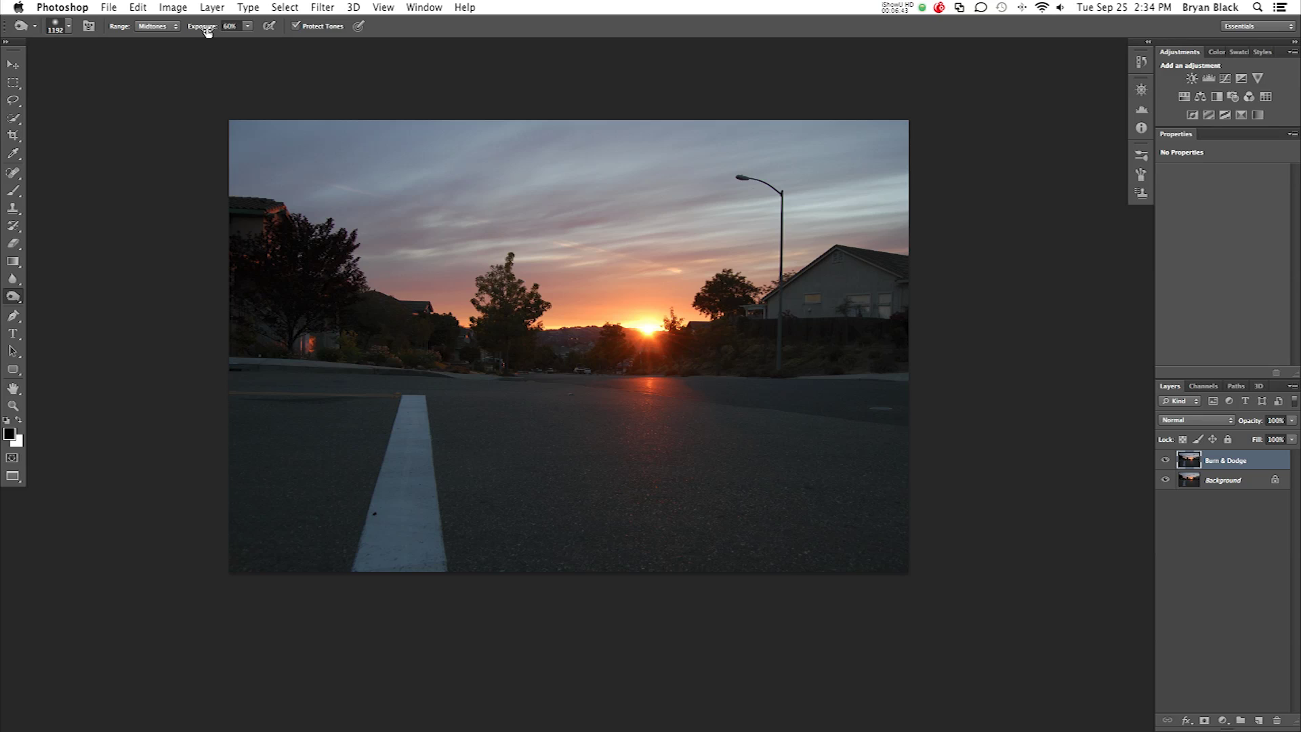
{"action": "left_click_drag", "start_coordinate": [182, 32], "coordinate": [178, 31]}
{"action": "left_click", "coordinate": [178, 29]}
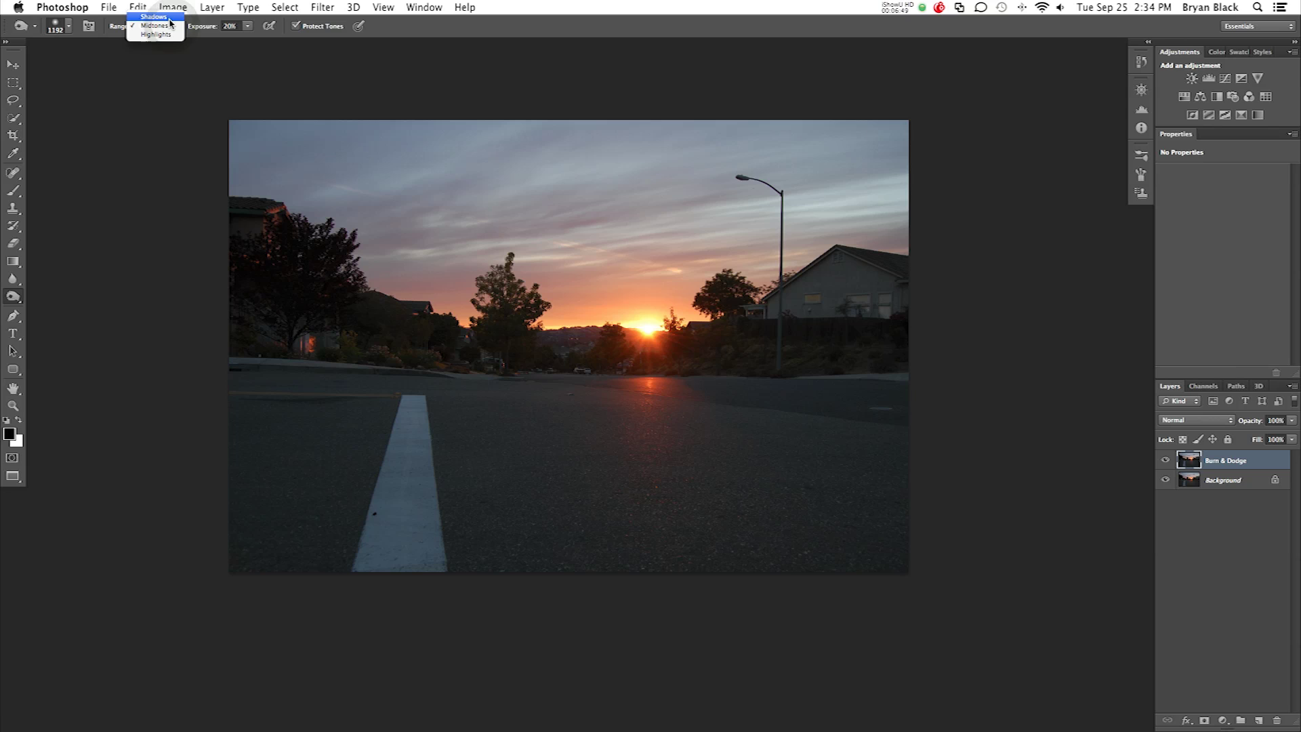
{"action": "left_click", "coordinate": [169, 18]}
{"action": "left_click_drag", "start_coordinate": [677, 499], "coordinate": [596, 500]}
Step: Burn the street's asphalt on both sides of the white line with brushes of about 495 and 977 px, undoing one excess stroke
{"action": "mouse_move", "coordinate": [253, 398]}
{"action": "left_mouse_down"}
{"action": "mouse_move", "coordinate": [271, 537]}
{"action": "mouse_move", "coordinate": [224, 488]}
{"action": "mouse_move", "coordinate": [282, 410]}
{"action": "mouse_move", "coordinate": [319, 421]}
{"action": "mouse_move", "coordinate": [328, 479]}
{"action": "mouse_move", "coordinate": [265, 355]}
{"action": "mouse_move", "coordinate": [319, 600]}
{"action": "left_mouse_up"}
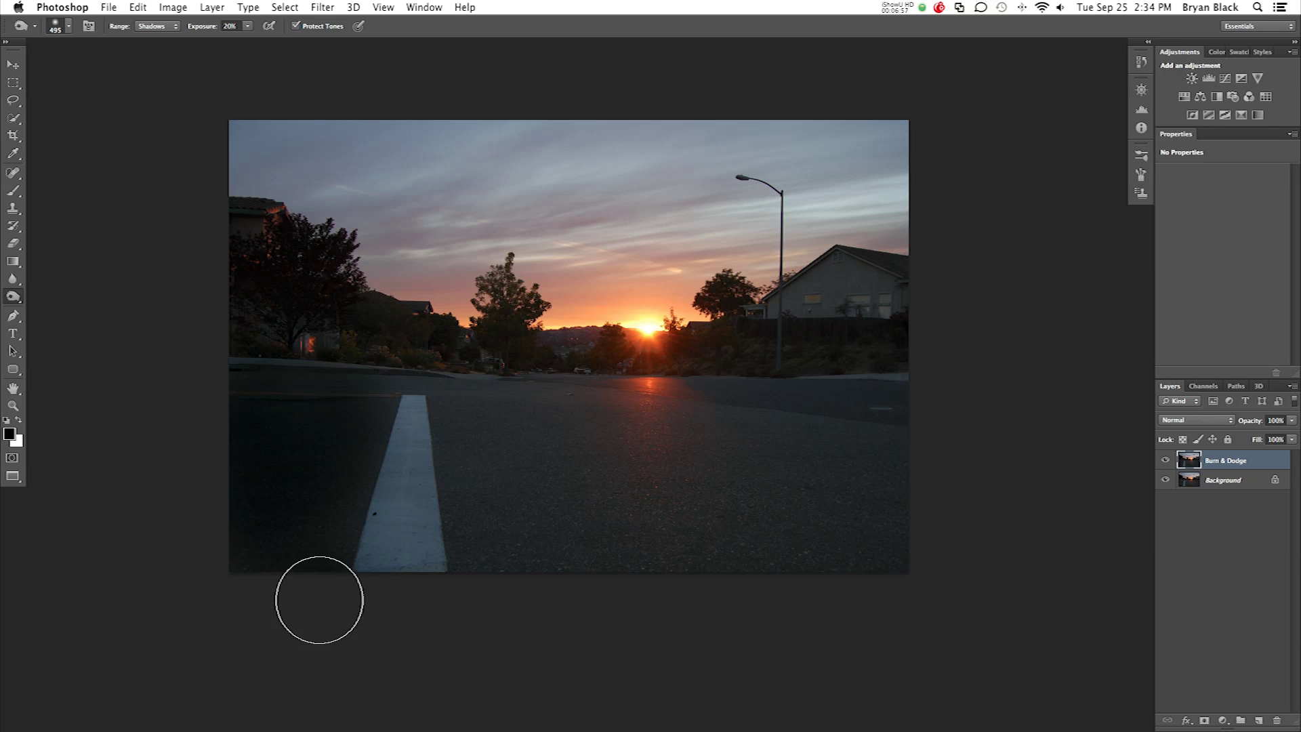
{"action": "mouse_move", "coordinate": [888, 409]}
{"action": "left_mouse_down"}
{"action": "mouse_move", "coordinate": [915, 519]}
{"action": "mouse_move", "coordinate": [889, 474]}
{"action": "mouse_move", "coordinate": [718, 523]}
{"action": "mouse_move", "coordinate": [881, 494]}
{"action": "mouse_move", "coordinate": [828, 488]}
{"action": "mouse_move", "coordinate": [549, 581]}
{"action": "mouse_move", "coordinate": [587, 540]}
{"action": "mouse_move", "coordinate": [831, 465]}
{"action": "mouse_move", "coordinate": [298, 454]}
{"action": "mouse_move", "coordinate": [625, 454]}
{"action": "mouse_move", "coordinate": [310, 473]}
{"action": "left_mouse_up"}
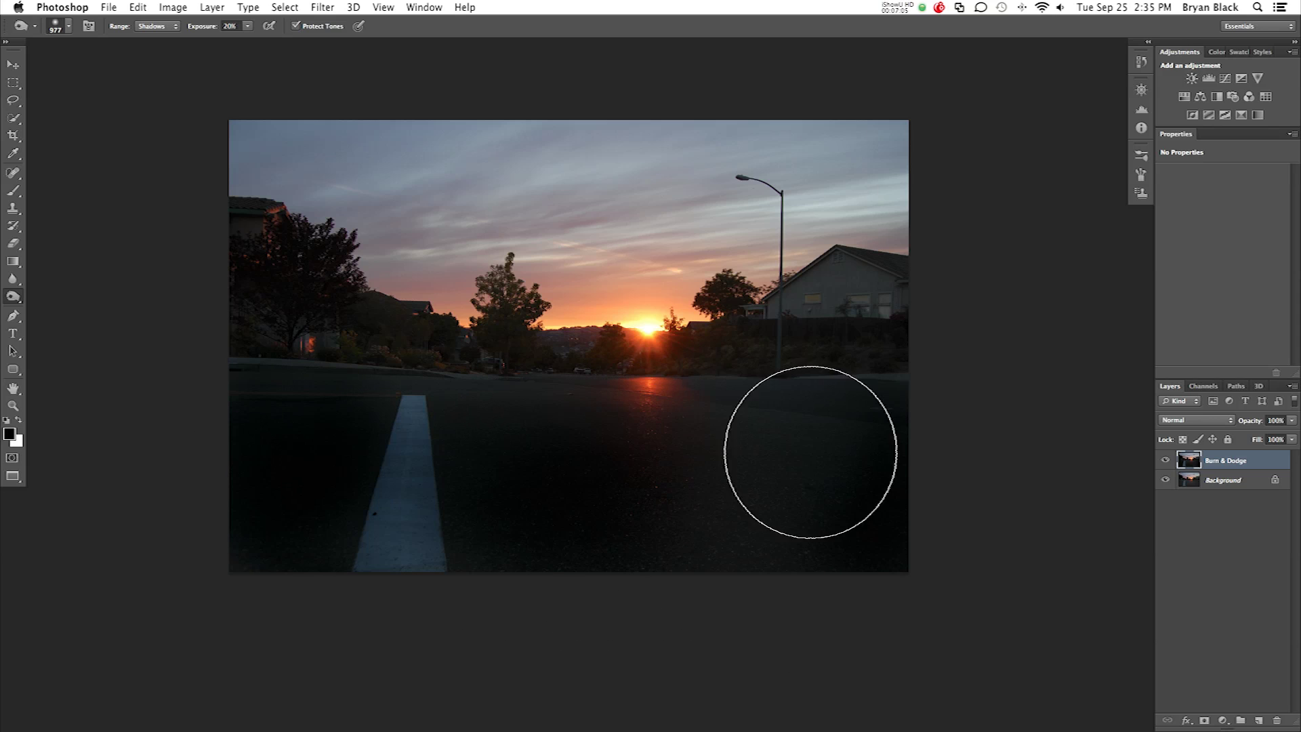
{"action": "key", "text": "ctrl+z"}
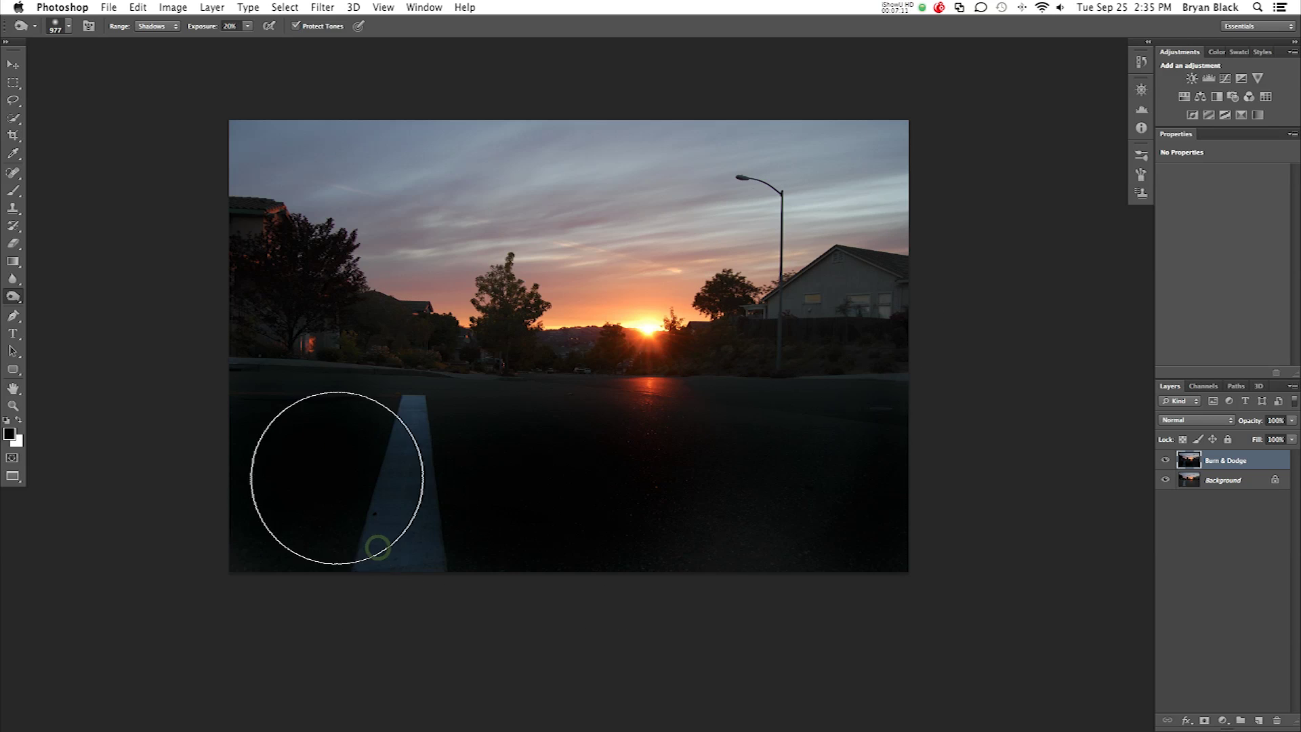
{"action": "left_click_drag", "start_coordinate": [353, 458], "coordinate": [386, 454]}
{"action": "left_click", "coordinate": [619, 458]}
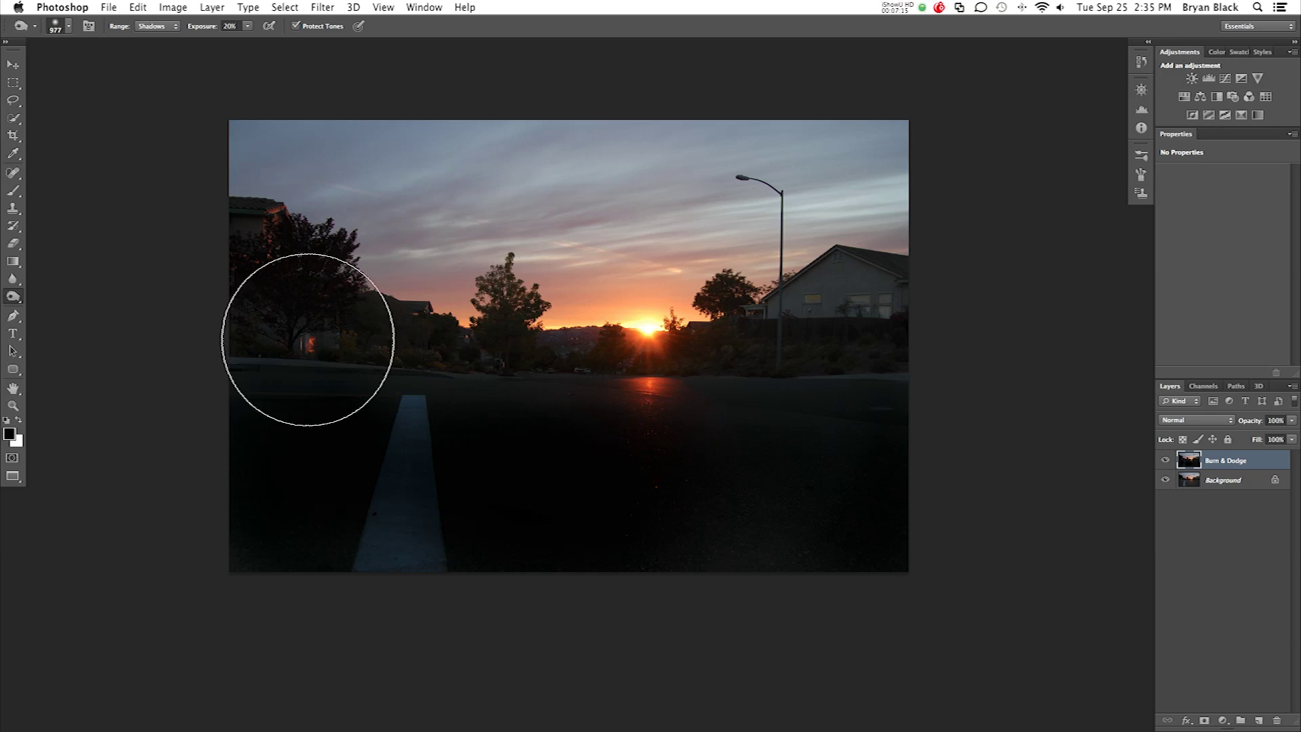
Step: Activate the Dodge tool with range Highlights, exposure 21% and a brush of about 456 px
{"action": "left_click", "coordinate": [15, 301]}
{"action": "left_click", "coordinate": [40, 296]}
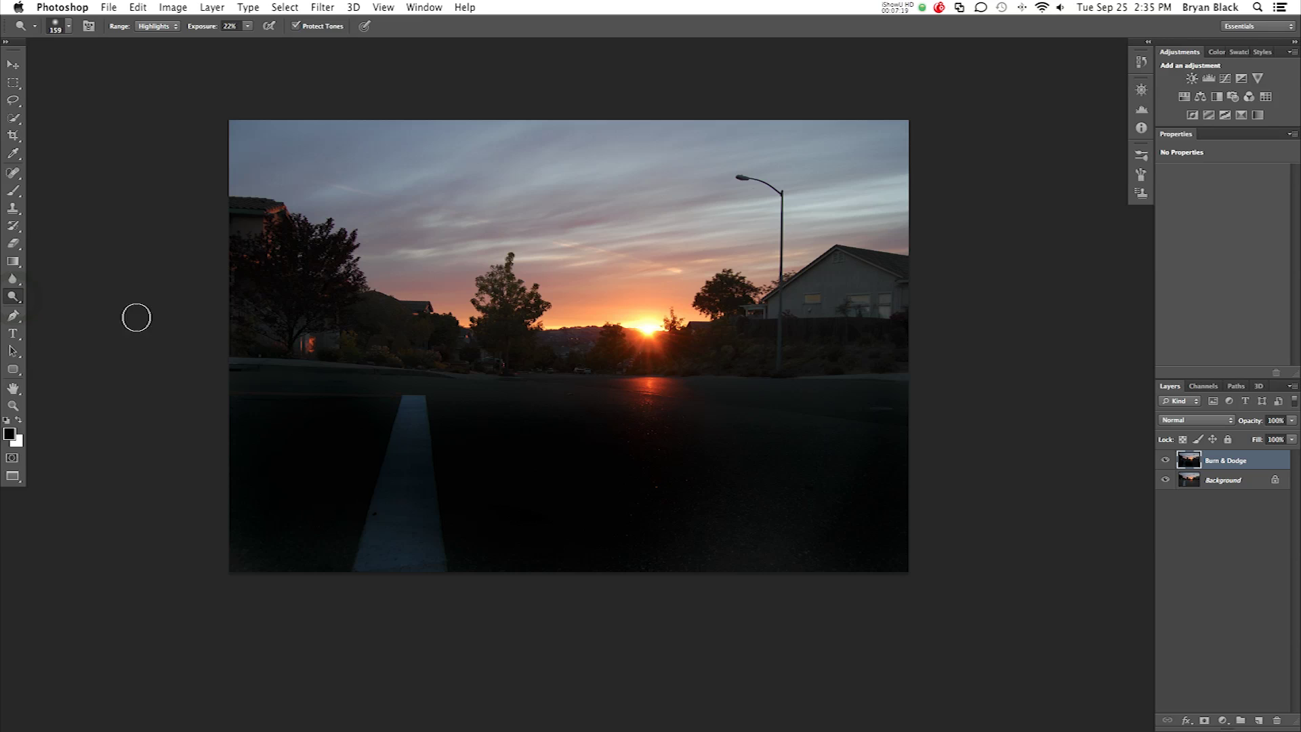
{"action": "left_click_drag", "start_coordinate": [453, 251], "coordinate": [475, 251]}
{"action": "left_click", "coordinate": [161, 27]}
{"action": "left_click", "coordinate": [162, 38]}
{"action": "left_click", "coordinate": [163, 29]}
{"action": "left_click", "coordinate": [163, 49]}
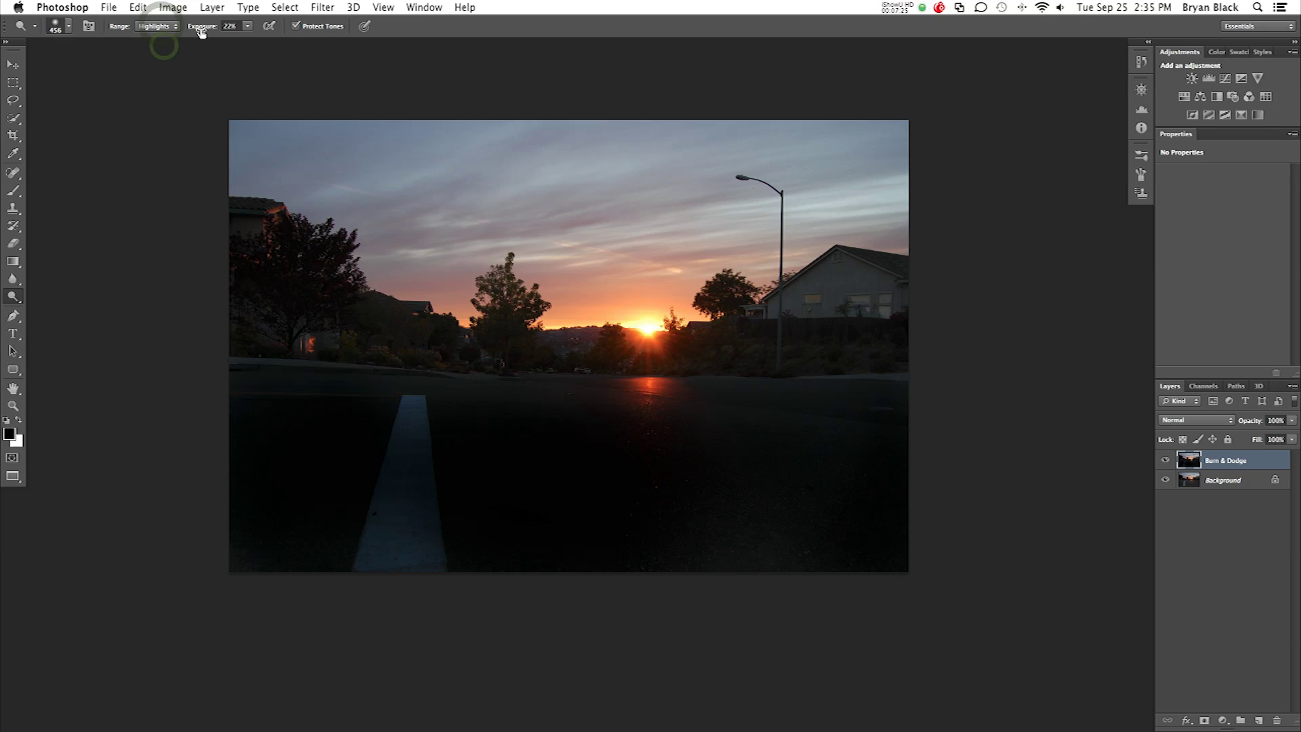
{"action": "left_click_drag", "start_coordinate": [204, 31], "coordinate": [195, 29]}
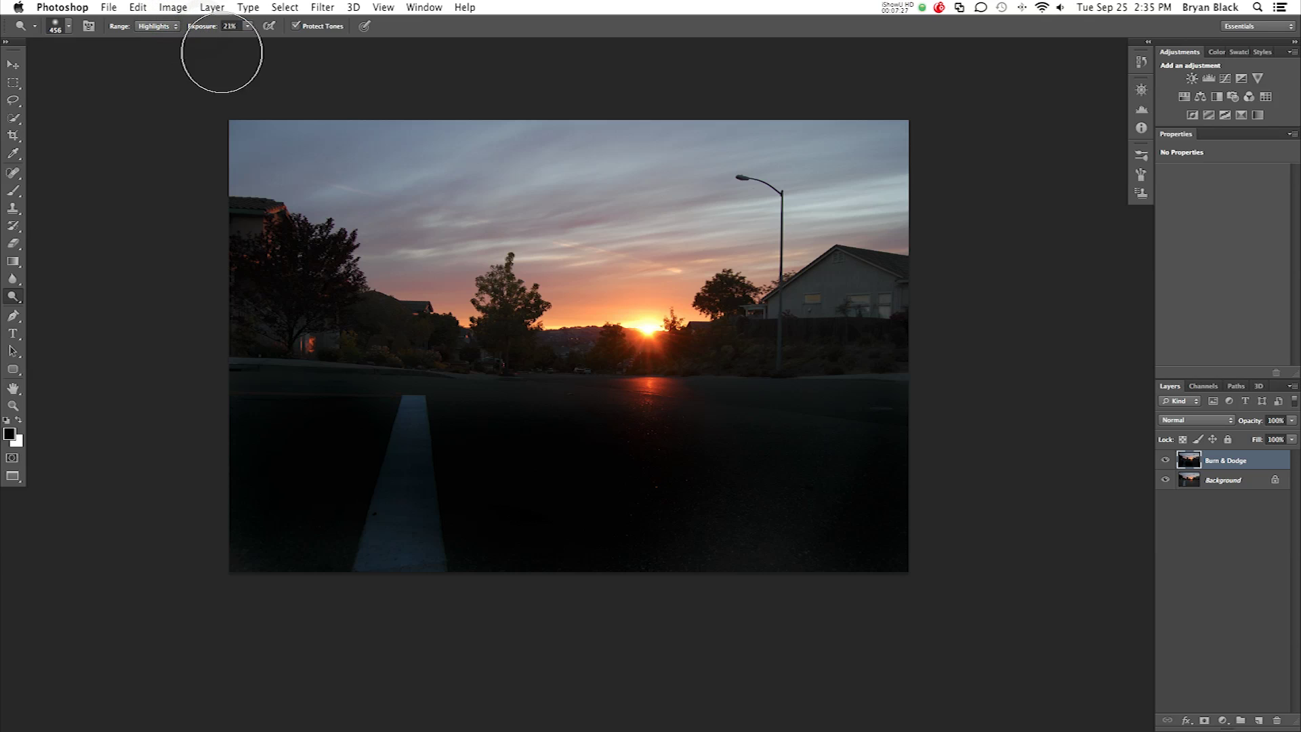
Step: Dodge the clouds across the sunset sky, using a brush of about 157 px for the glow above the sun
{"action": "mouse_move", "coordinate": [291, 156]}
{"action": "left_mouse_down"}
{"action": "mouse_move", "coordinate": [251, 158]}
{"action": "mouse_move", "coordinate": [615, 182]}
{"action": "mouse_move", "coordinate": [889, 159]}
{"action": "mouse_move", "coordinate": [868, 153]}
{"action": "mouse_move", "coordinate": [890, 208]}
{"action": "mouse_move", "coordinate": [751, 241]}
{"action": "mouse_move", "coordinate": [622, 251]}
{"action": "mouse_move", "coordinate": [531, 217]}
{"action": "mouse_move", "coordinate": [481, 225]}
{"action": "mouse_move", "coordinate": [520, 223]}
{"action": "mouse_move", "coordinate": [307, 193]}
{"action": "mouse_move", "coordinate": [326, 169]}
{"action": "mouse_move", "coordinate": [301, 158]}
{"action": "mouse_move", "coordinate": [502, 272]}
{"action": "mouse_move", "coordinate": [453, 277]}
{"action": "mouse_move", "coordinate": [595, 288]}
{"action": "mouse_move", "coordinate": [558, 288]}
{"action": "mouse_move", "coordinate": [726, 279]}
{"action": "mouse_move", "coordinate": [461, 278]}
{"action": "left_mouse_up"}
{"action": "left_click_drag", "start_coordinate": [678, 252], "coordinate": [651, 251]}
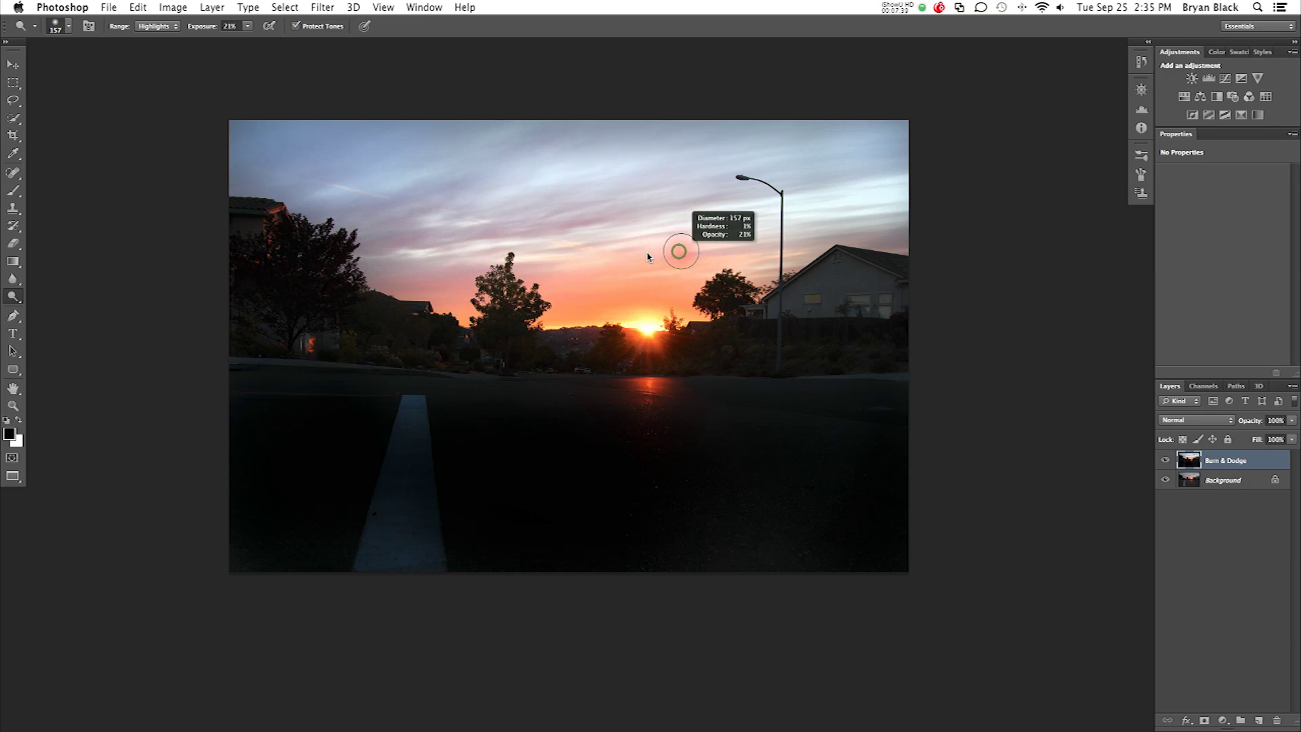
{"action": "mouse_move", "coordinate": [700, 293]}
{"action": "left_mouse_down"}
{"action": "mouse_move", "coordinate": [759, 278]}
{"action": "mouse_move", "coordinate": [623, 282]}
{"action": "left_mouse_up"}
Step: Dodge the central tree and the large dark tree beside the far house with a brush of about 294 px
{"action": "left_click_drag", "start_coordinate": [510, 271], "coordinate": [563, 271]}
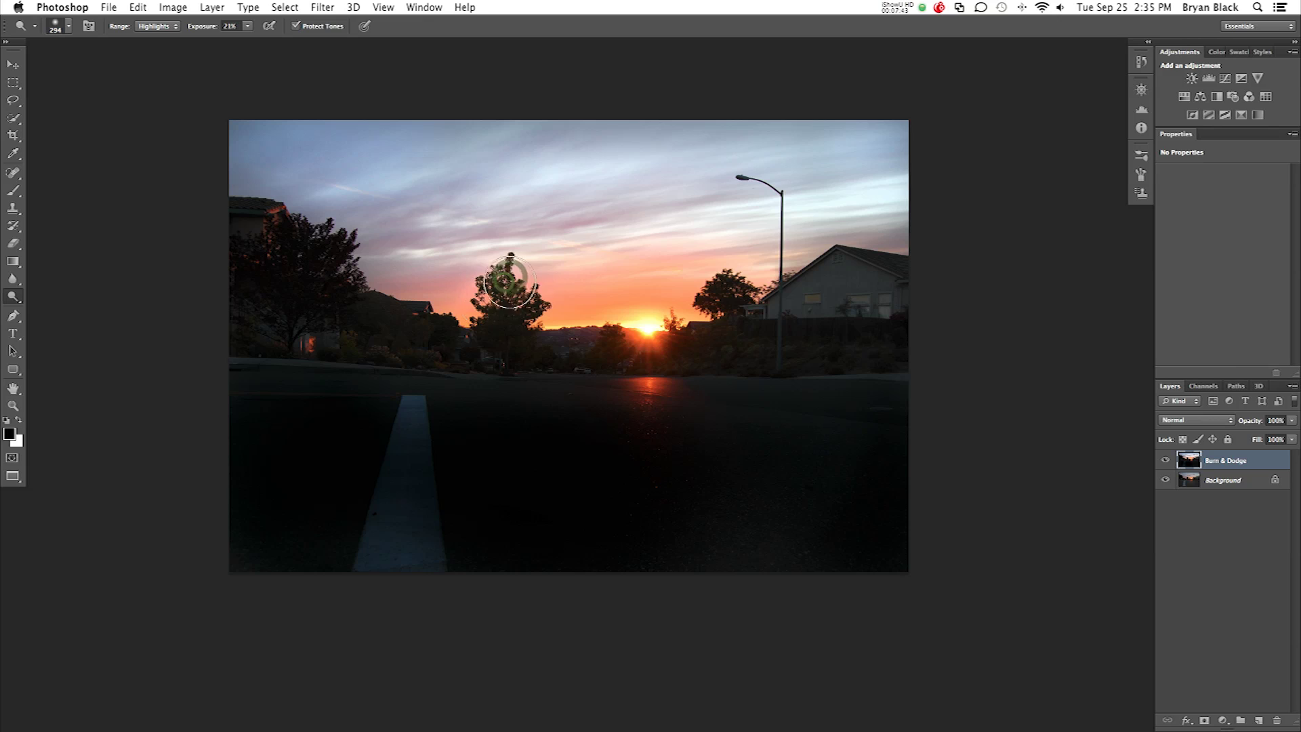
{"action": "mouse_move", "coordinate": [323, 239]}
{"action": "left_mouse_down"}
{"action": "mouse_move", "coordinate": [359, 257]}
{"action": "mouse_move", "coordinate": [331, 244]}
{"action": "mouse_move", "coordinate": [359, 262]}
{"action": "mouse_move", "coordinate": [316, 224]}
{"action": "mouse_move", "coordinate": [287, 230]}
{"action": "left_mouse_up"}
Step: Dodge the gabled house's wall in the Highlights range with a brush of about 182 px, raising the exposure to 36%
{"action": "left_click_drag", "start_coordinate": [794, 286], "coordinate": [781, 290]}
{"action": "key", "text": "super+equal"}
{"action": "key", "text": "super+equal"}
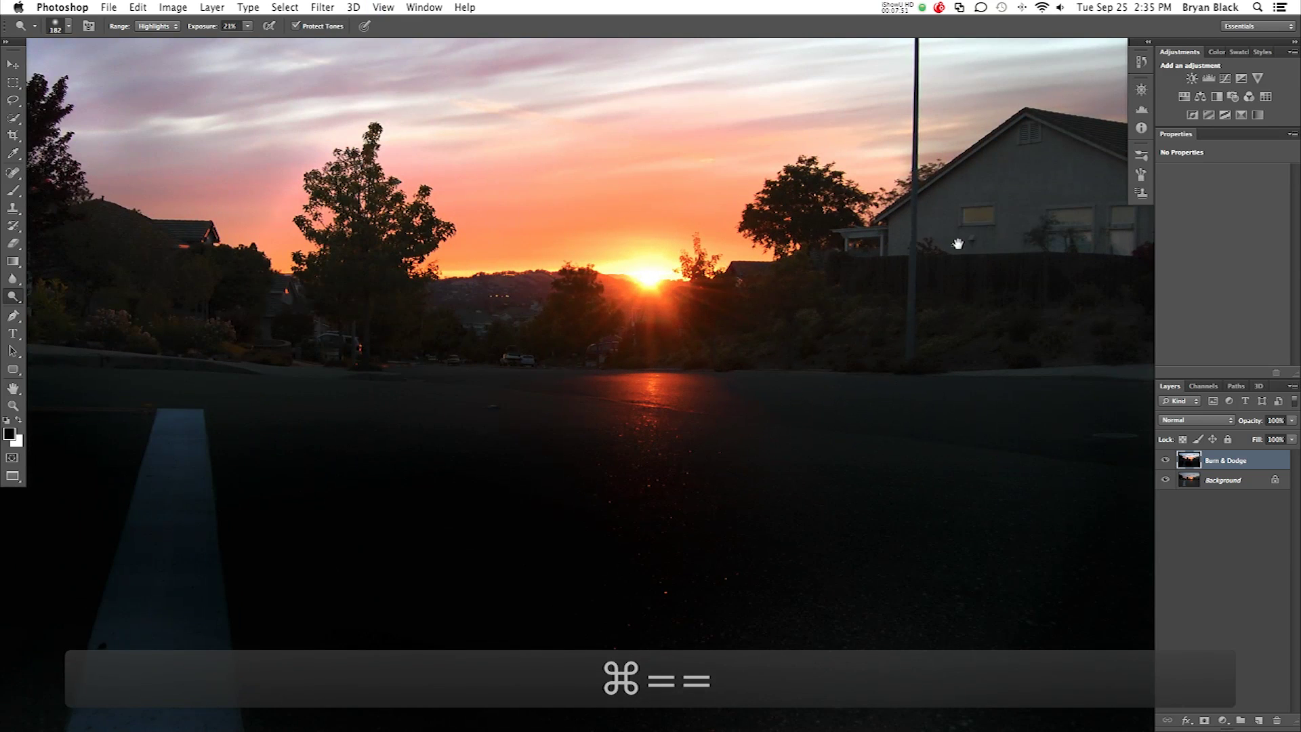
{"action": "left_click_drag", "start_coordinate": [953, 240], "coordinate": [740, 371]}
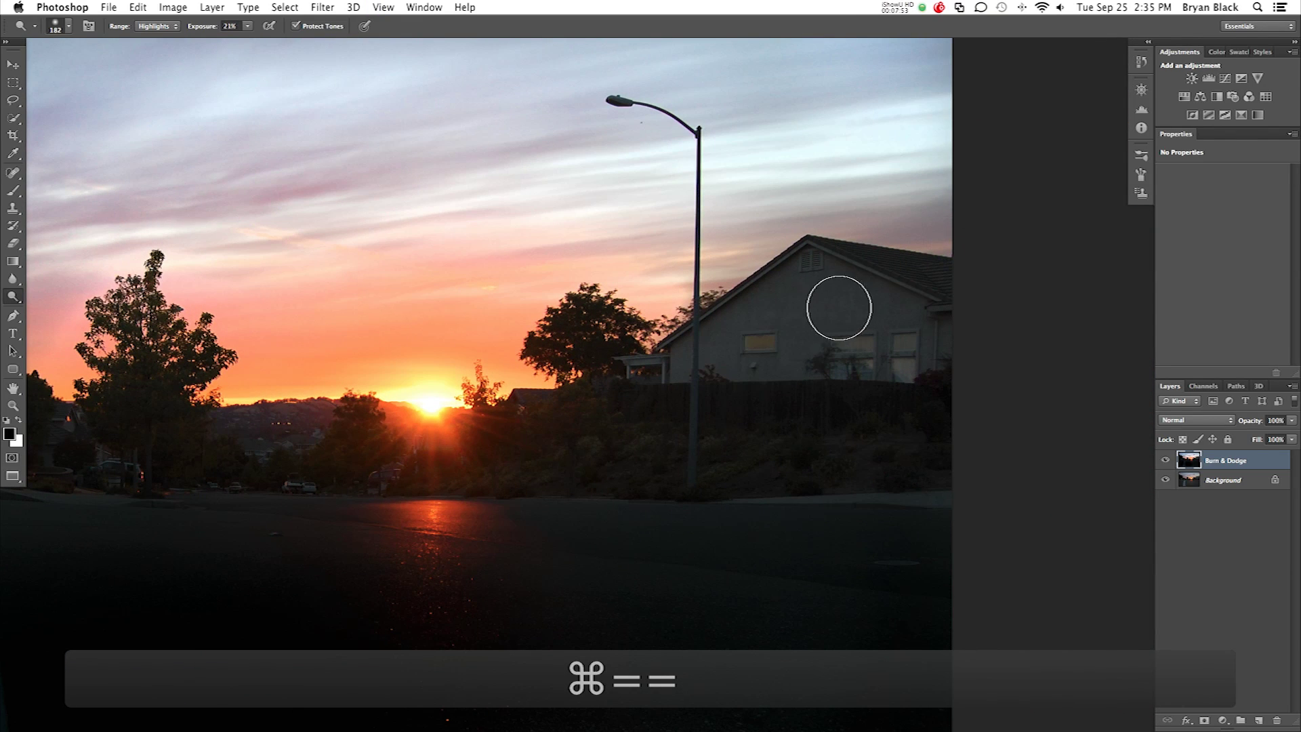
{"action": "mouse_move", "coordinate": [777, 300]}
{"action": "left_mouse_down"}
{"action": "mouse_move", "coordinate": [831, 319]}
{"action": "mouse_move", "coordinate": [820, 328]}
{"action": "mouse_move", "coordinate": [816, 291]}
{"action": "mouse_move", "coordinate": [808, 302]}
{"action": "left_mouse_up"}
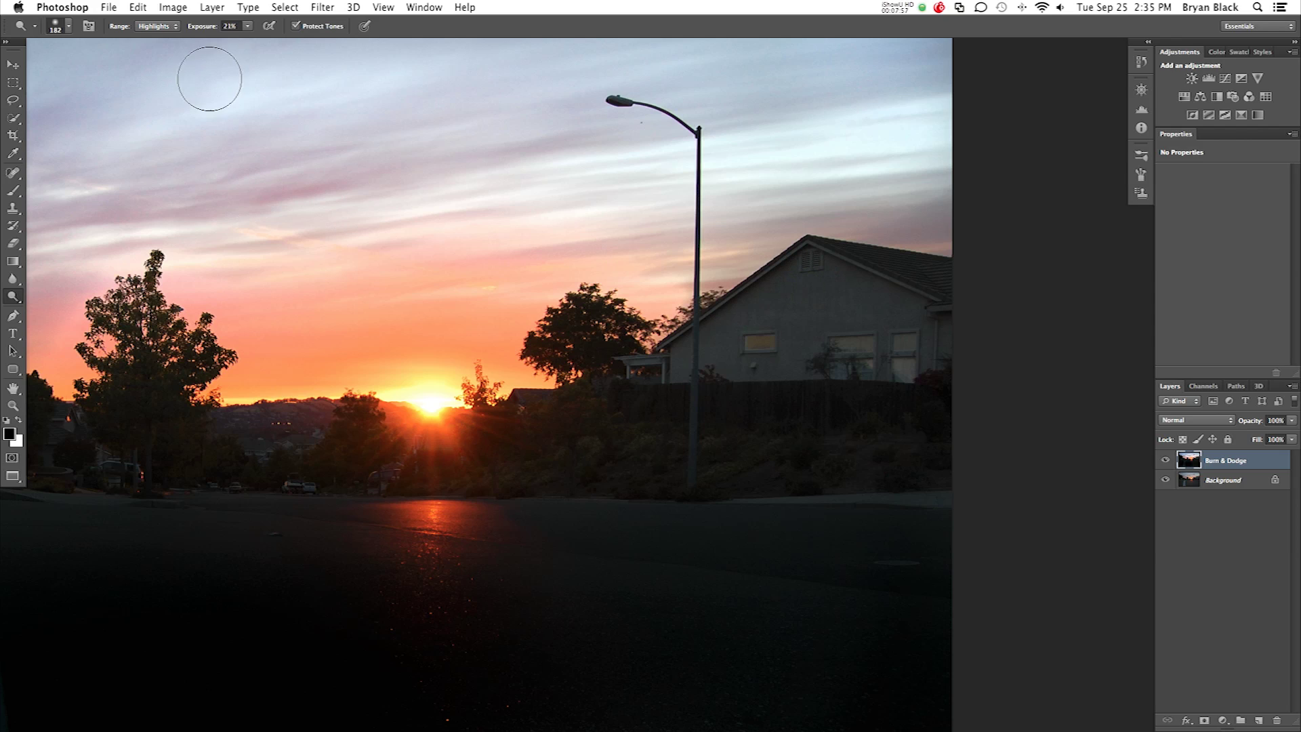
{"action": "left_click_drag", "start_coordinate": [209, 32], "coordinate": [216, 31]}
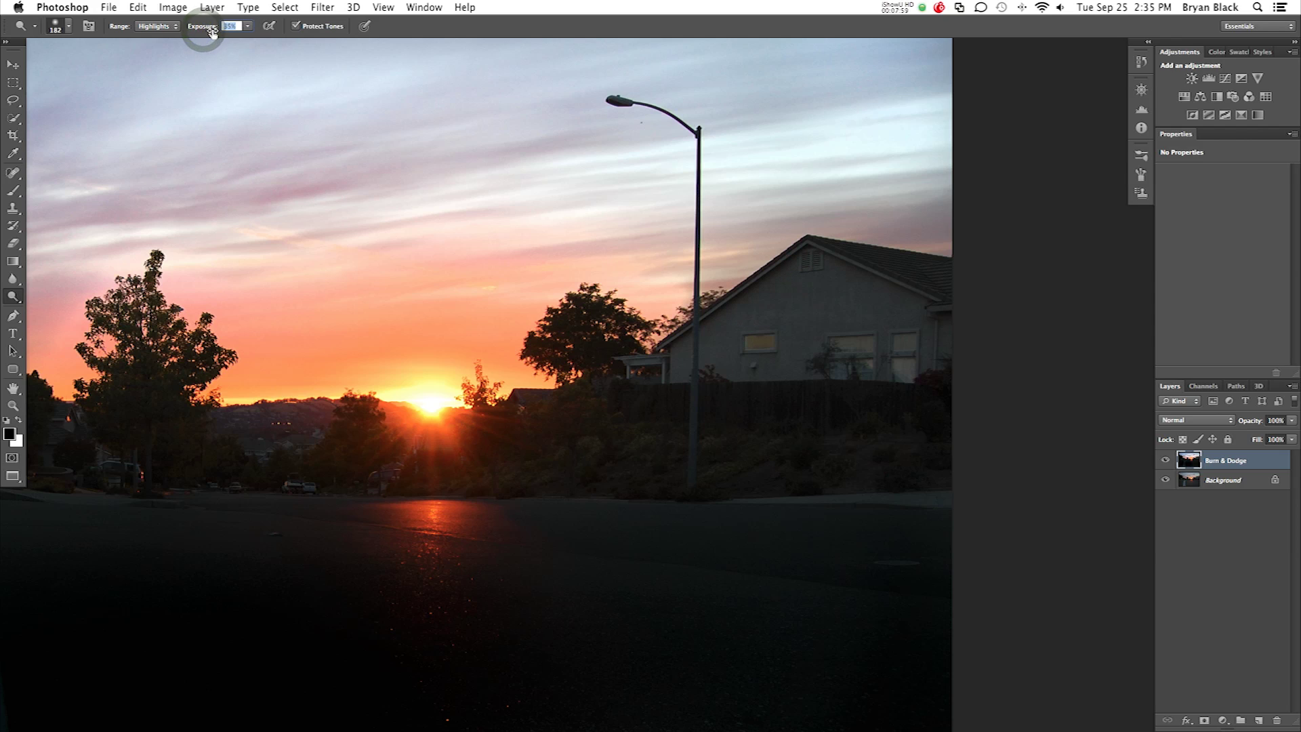
{"action": "mouse_move", "coordinate": [839, 306]}
{"action": "left_mouse_down"}
{"action": "mouse_move", "coordinate": [852, 340]}
{"action": "mouse_move", "coordinate": [726, 361]}
{"action": "mouse_move", "coordinate": [850, 344]}
{"action": "mouse_move", "coordinate": [789, 343]}
{"action": "left_mouse_up"}
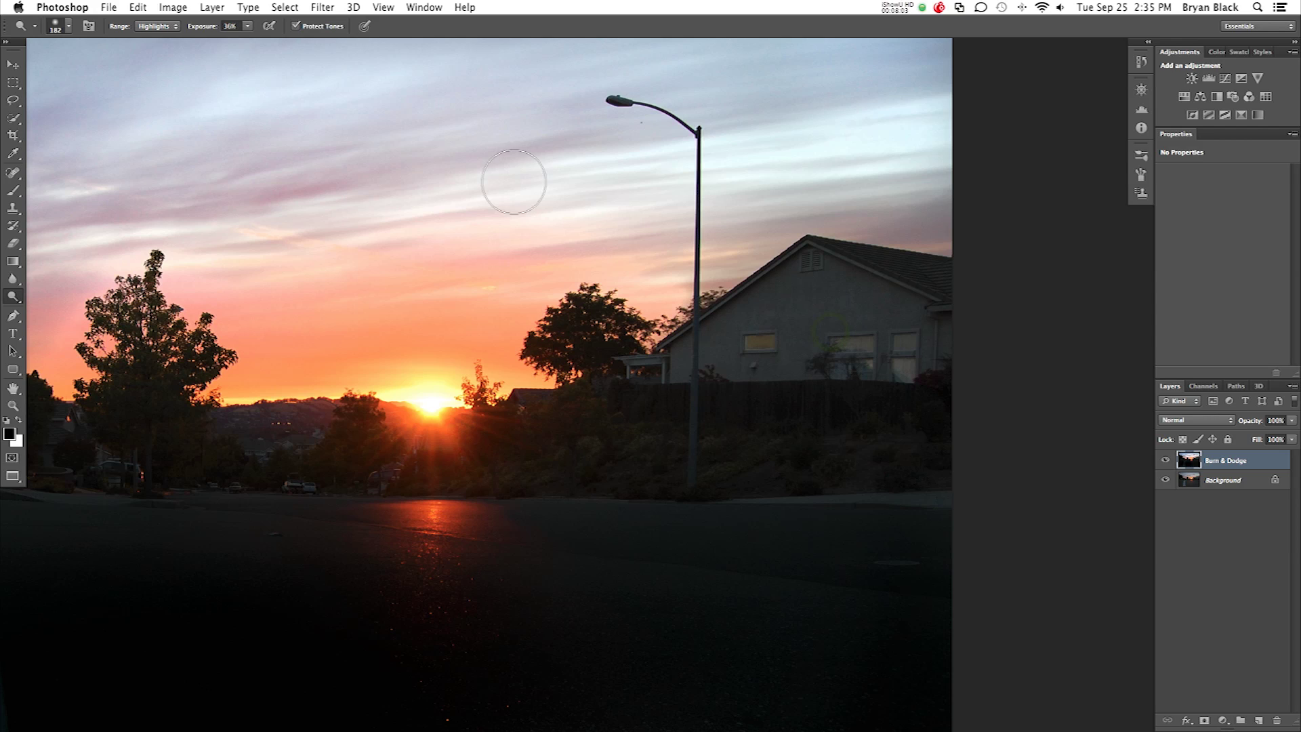
Step: Set the Dodge range to Midtones and dodge the gabled house's wall and windows
{"action": "left_click", "coordinate": [155, 27]}
{"action": "left_click", "coordinate": [155, 48]}
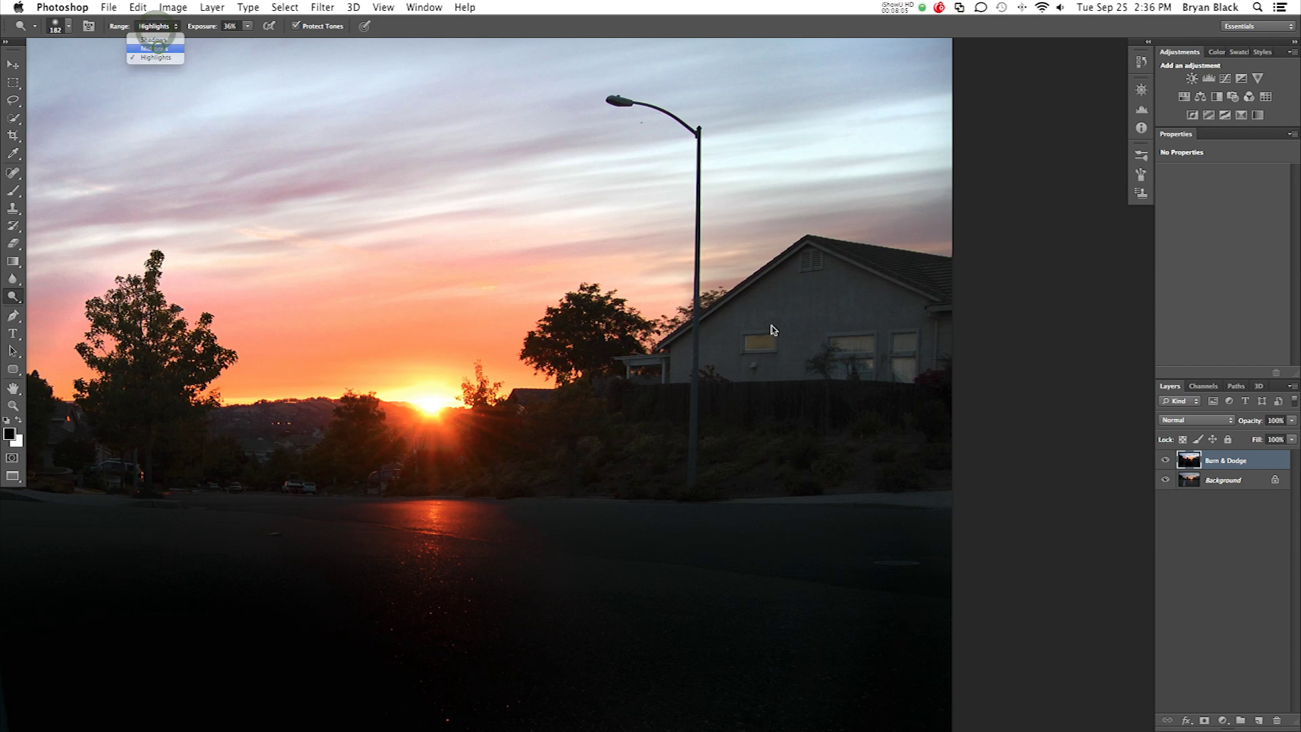
{"action": "mouse_move", "coordinate": [807, 320]}
{"action": "left_mouse_down"}
{"action": "mouse_move", "coordinate": [769, 316]}
{"action": "mouse_move", "coordinate": [741, 337]}
{"action": "mouse_move", "coordinate": [837, 332]}
{"action": "mouse_move", "coordinate": [904, 354]}
{"action": "mouse_move", "coordinate": [849, 322]}
{"action": "mouse_move", "coordinate": [901, 319]}
{"action": "left_mouse_up"}
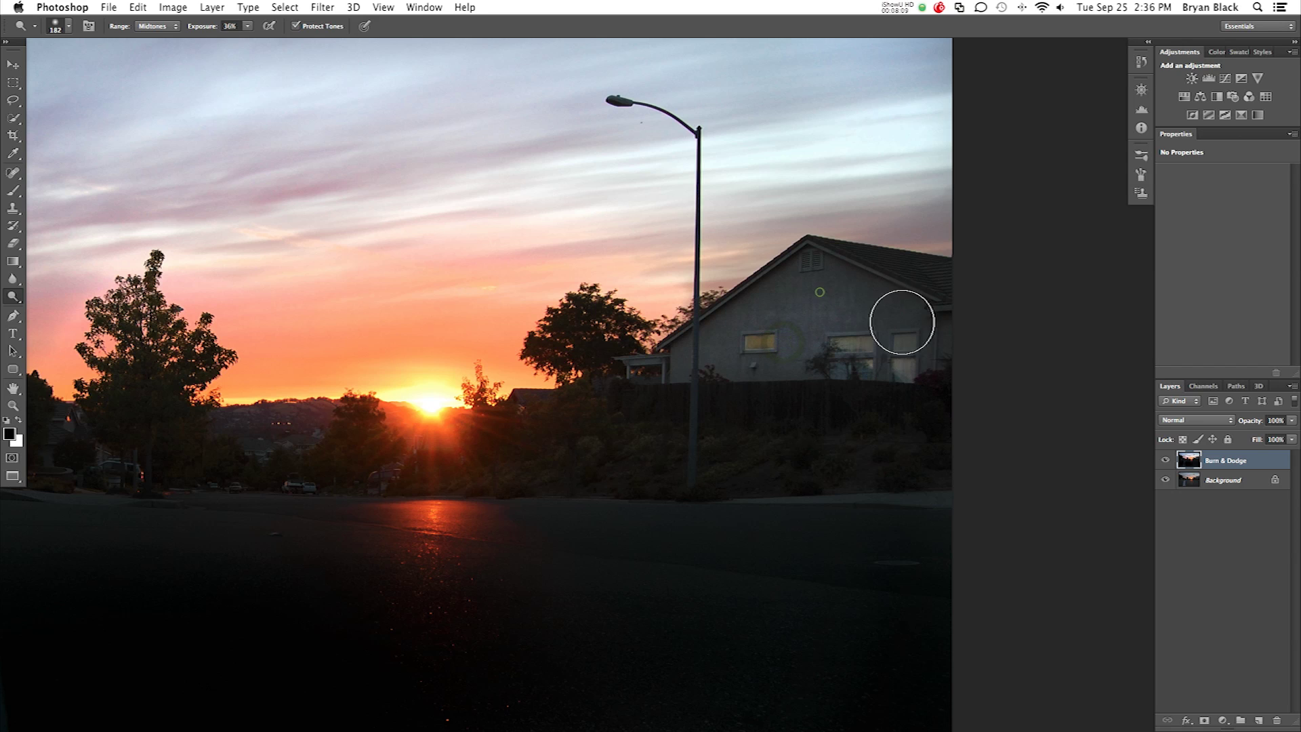
{"action": "left_click_drag", "start_coordinate": [768, 323], "coordinate": [698, 361]}
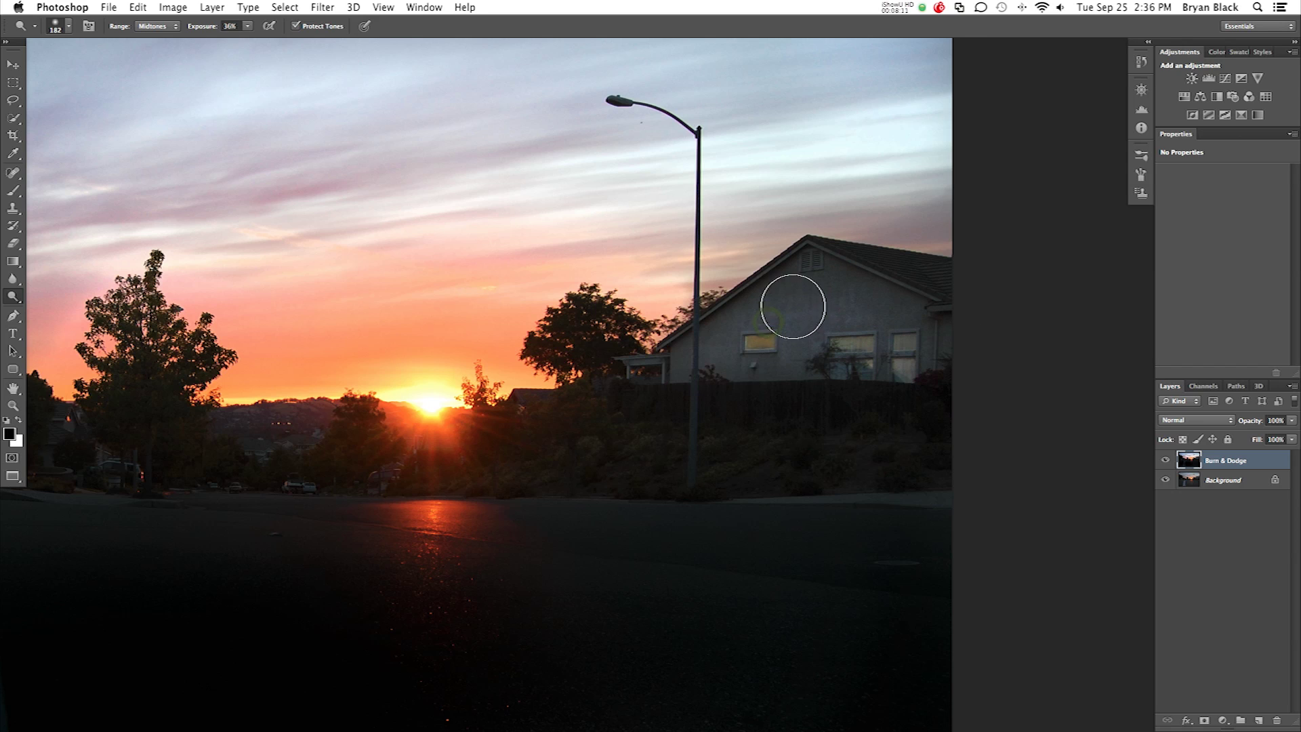
{"action": "key", "text": "super+minus"}
{"action": "key", "text": "super+minus"}
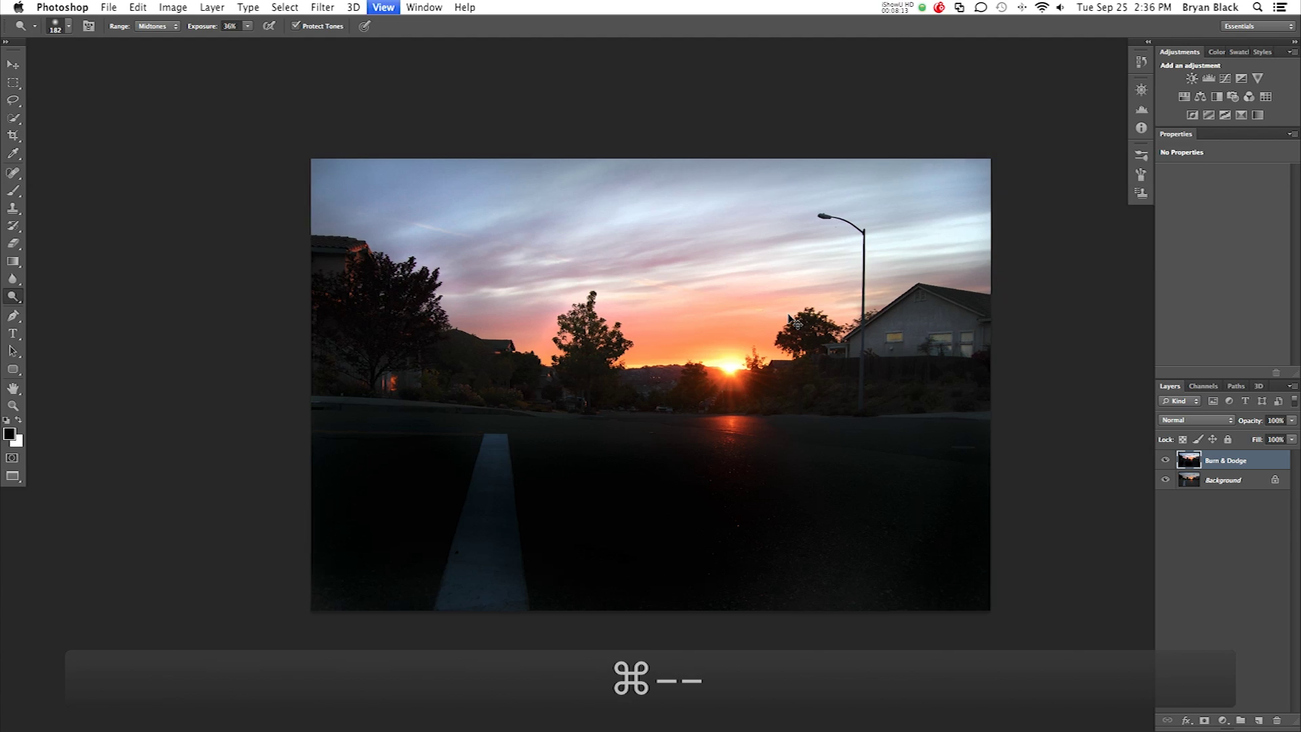
Step: Dodge the street lamp and its pole, switching the range to Shadows
{"action": "left_click", "coordinate": [822, 218]}
{"action": "left_click", "coordinate": [157, 26]}
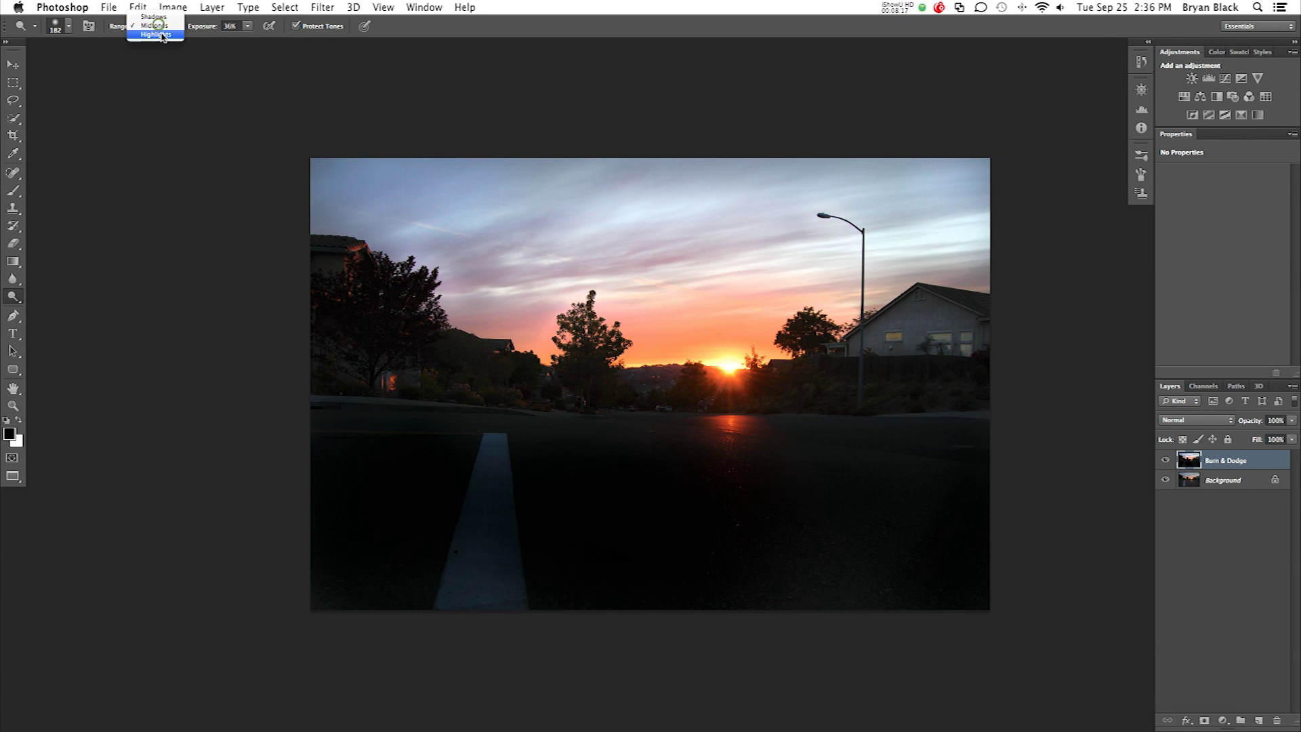
{"action": "left_click", "coordinate": [157, 14]}
{"action": "mouse_move", "coordinate": [818, 213]}
{"action": "left_mouse_down"}
{"action": "mouse_move", "coordinate": [839, 221]}
{"action": "mouse_move", "coordinate": [823, 209]}
{"action": "left_mouse_up"}
{"action": "mouse_move", "coordinate": [866, 238]}
{"action": "left_mouse_down"}
{"action": "mouse_move", "coordinate": [860, 418]}
{"action": "mouse_move", "coordinate": [862, 402]}
{"action": "left_mouse_up"}
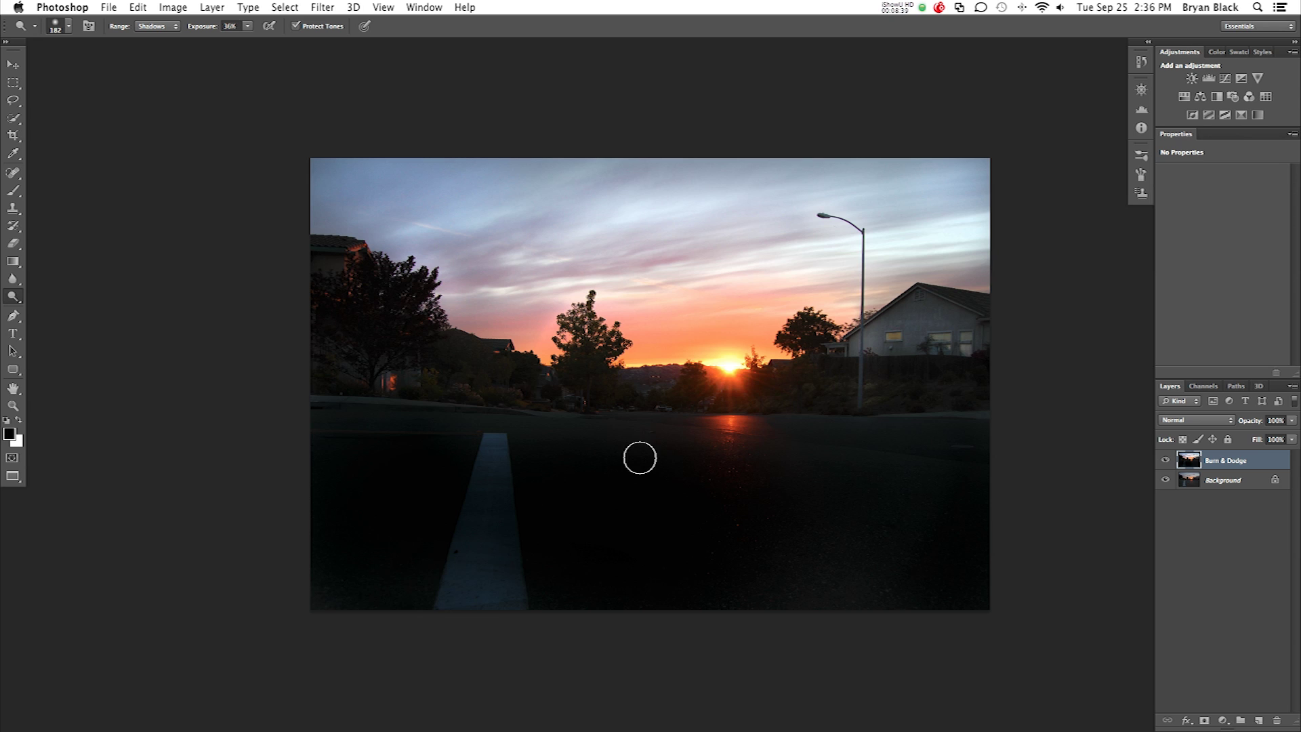
Step: Activate the Burn tool and darken the white road line with a brush of about 977 px
{"action": "left_click", "coordinate": [21, 294]}
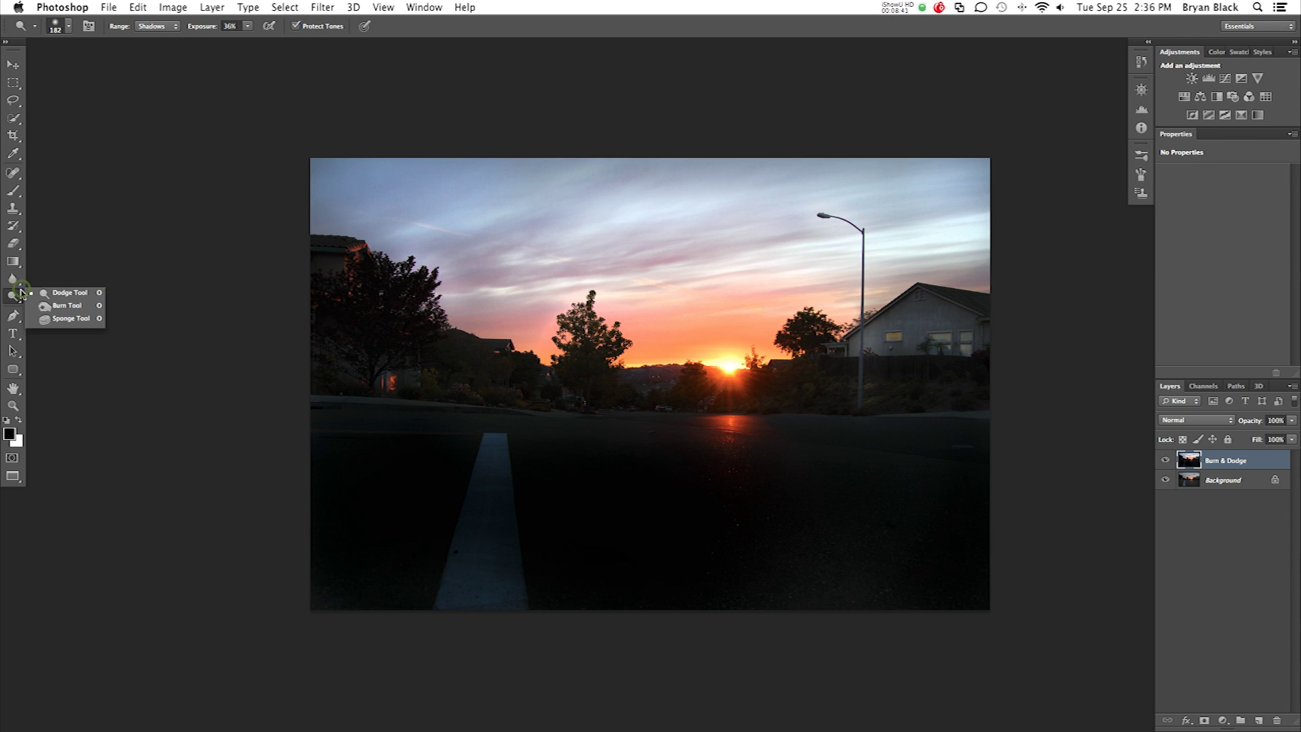
{"action": "left_click", "coordinate": [58, 309]}
{"action": "mouse_move", "coordinate": [472, 565]}
{"action": "left_mouse_down"}
{"action": "mouse_move", "coordinate": [445, 578]}
{"action": "mouse_move", "coordinate": [462, 581]}
{"action": "mouse_move", "coordinate": [483, 493]}
{"action": "mouse_move", "coordinate": [462, 493]}
{"action": "mouse_move", "coordinate": [496, 583]}
{"action": "mouse_move", "coordinate": [447, 530]}
{"action": "mouse_move", "coordinate": [455, 487]}
{"action": "mouse_move", "coordinate": [416, 498]}
{"action": "mouse_move", "coordinate": [465, 520]}
{"action": "mouse_move", "coordinate": [572, 532]}
{"action": "mouse_move", "coordinate": [492, 579]}
{"action": "left_mouse_up"}
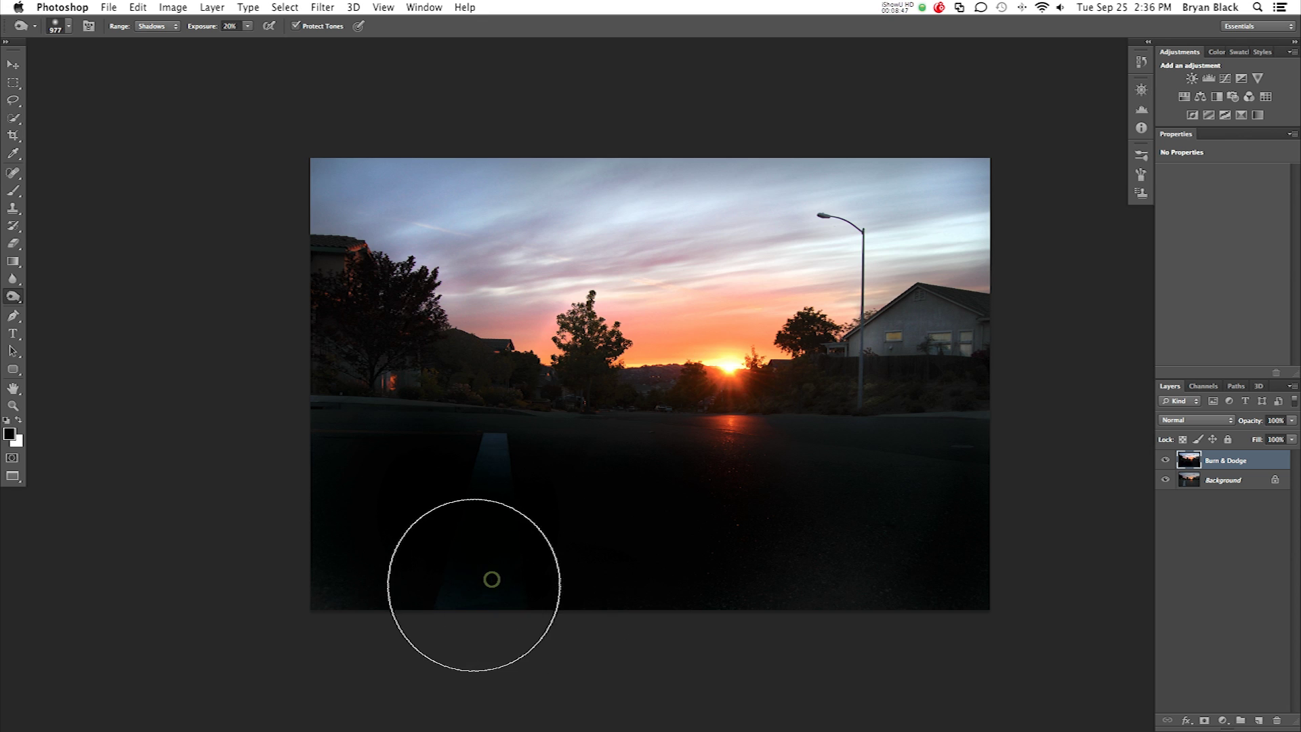
Step: Burn the remaining lower part of the white road line and reduce the brush to about 202 px
{"action": "left_click", "coordinate": [482, 495]}
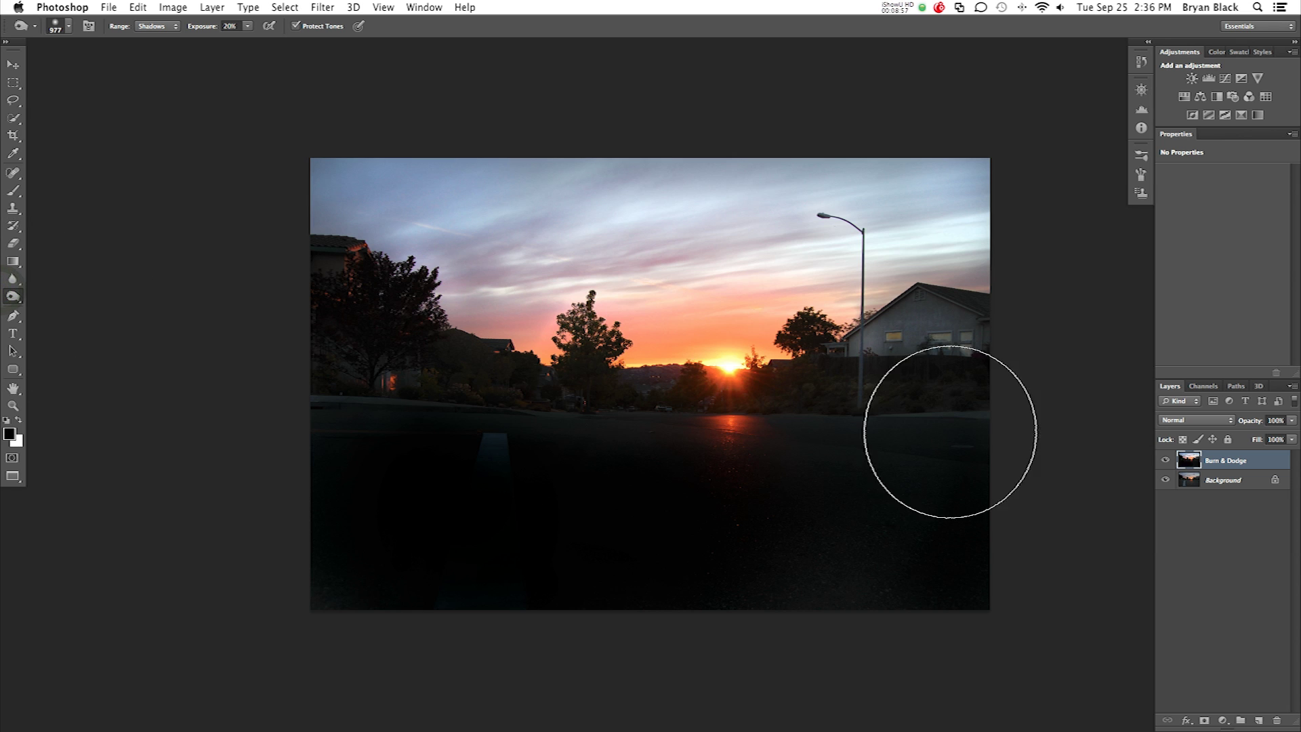
{"action": "mouse_move", "coordinate": [771, 446]}
{"action": "left_mouse_down"}
{"action": "mouse_move", "coordinate": [698, 445]}
{"action": "mouse_move", "coordinate": [720, 444]}
{"action": "left_mouse_up"}
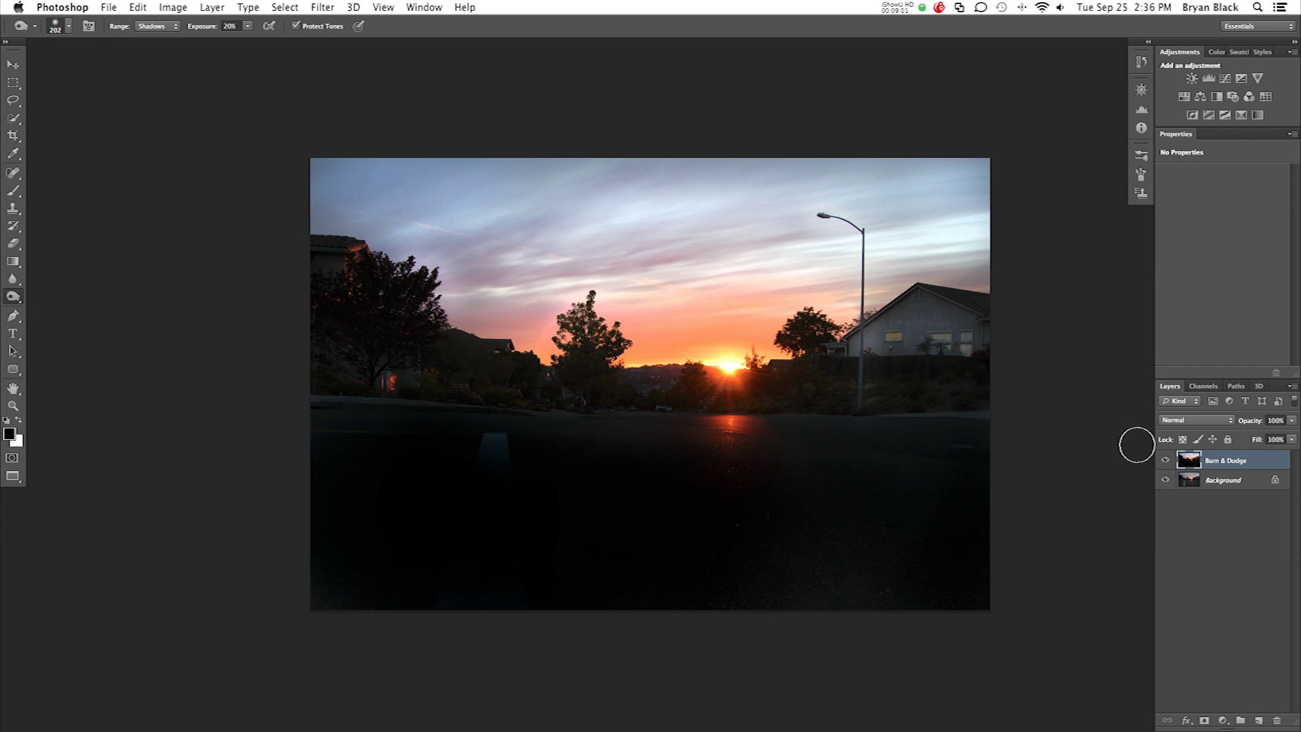
{"action": "key", "text": "f"}
{"action": "key", "text": "f"}
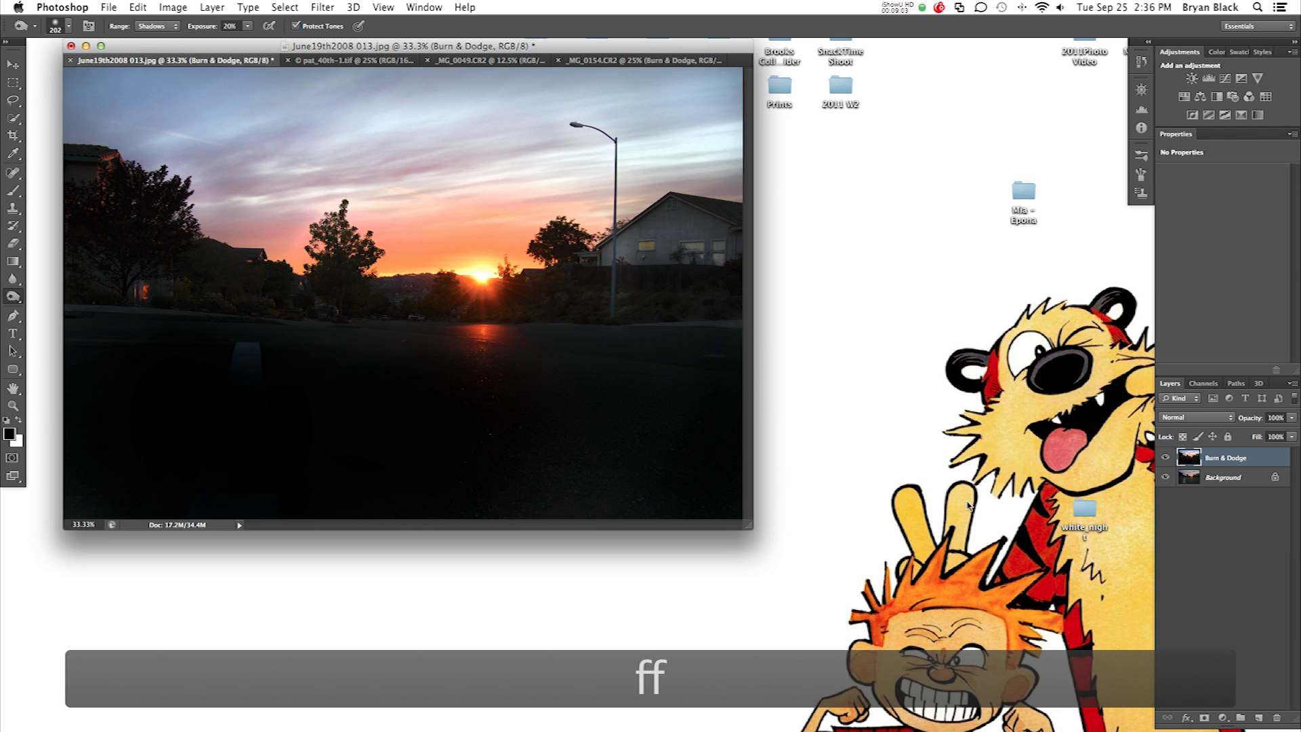
{"action": "key", "text": "Escape"}
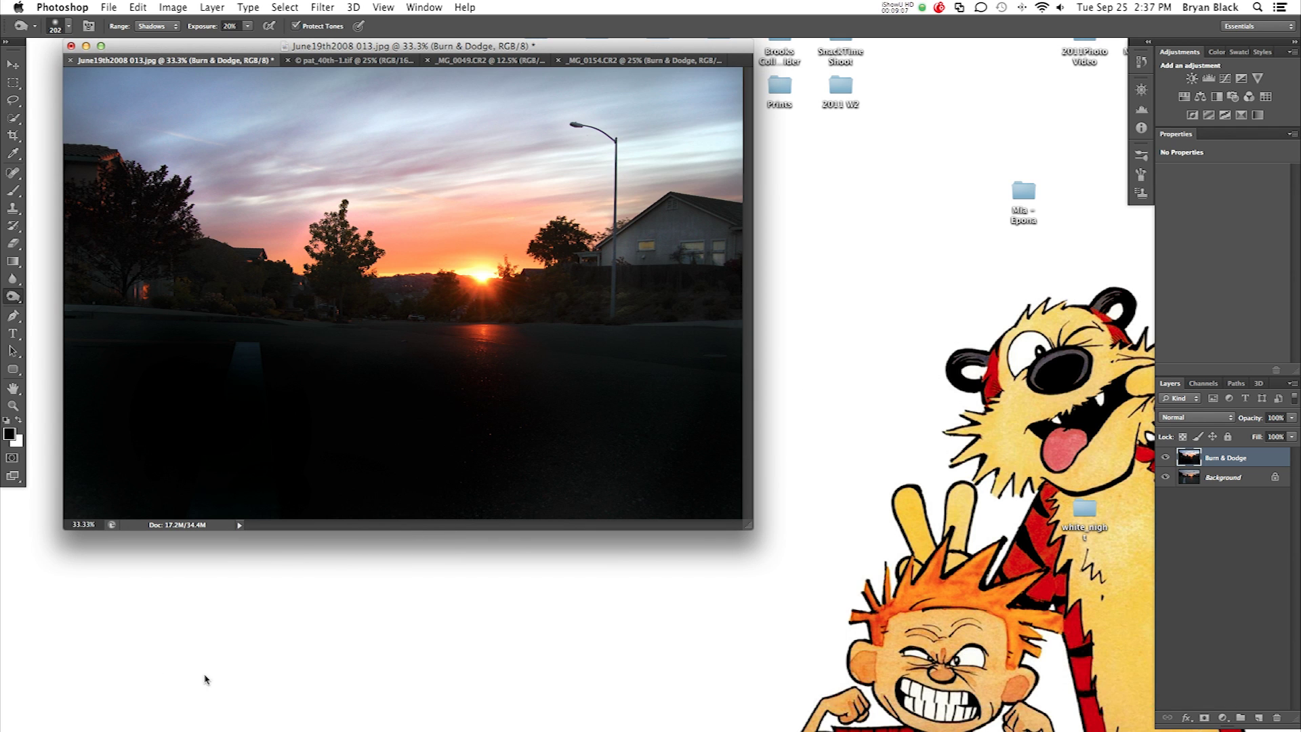
{"action": "key", "text": "f"}
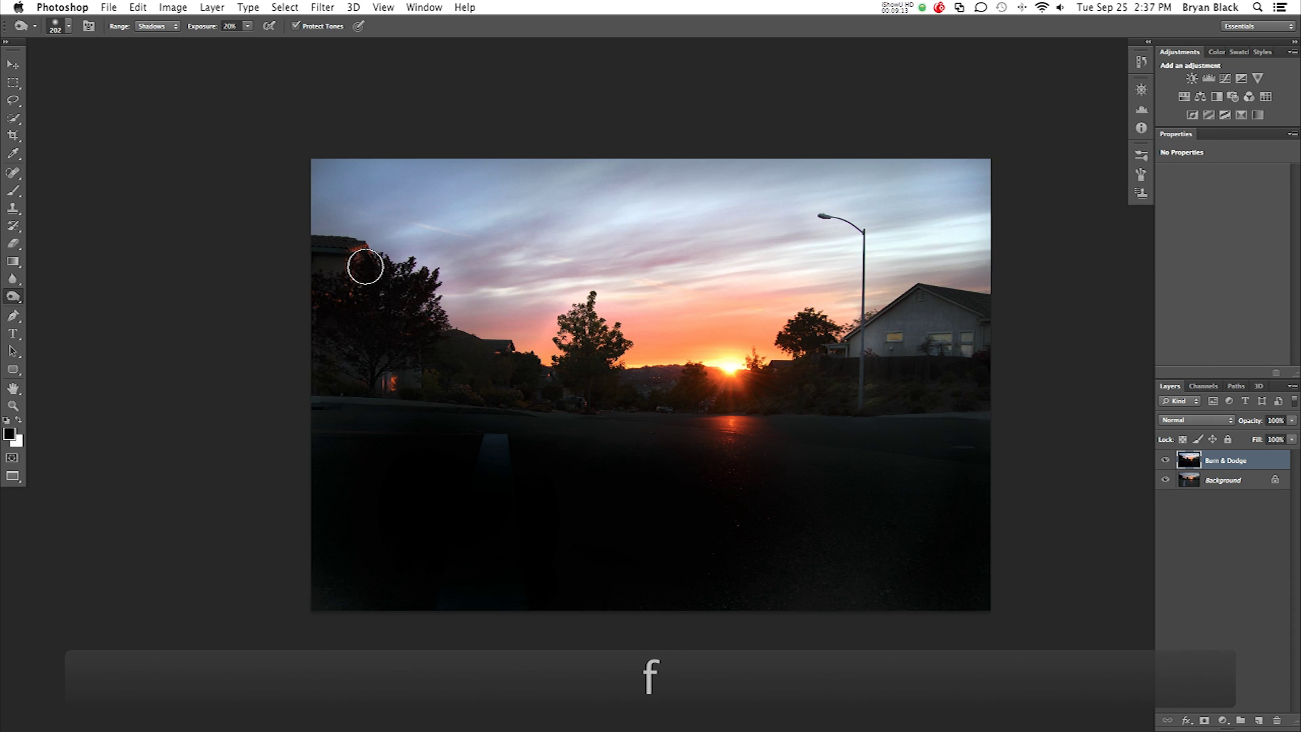
Step: Activate the Dodge tool and compare the sunset photo with and without the Burn & Dodge layer
{"action": "left_click_drag", "start_coordinate": [13, 296], "coordinate": [49, 296]}
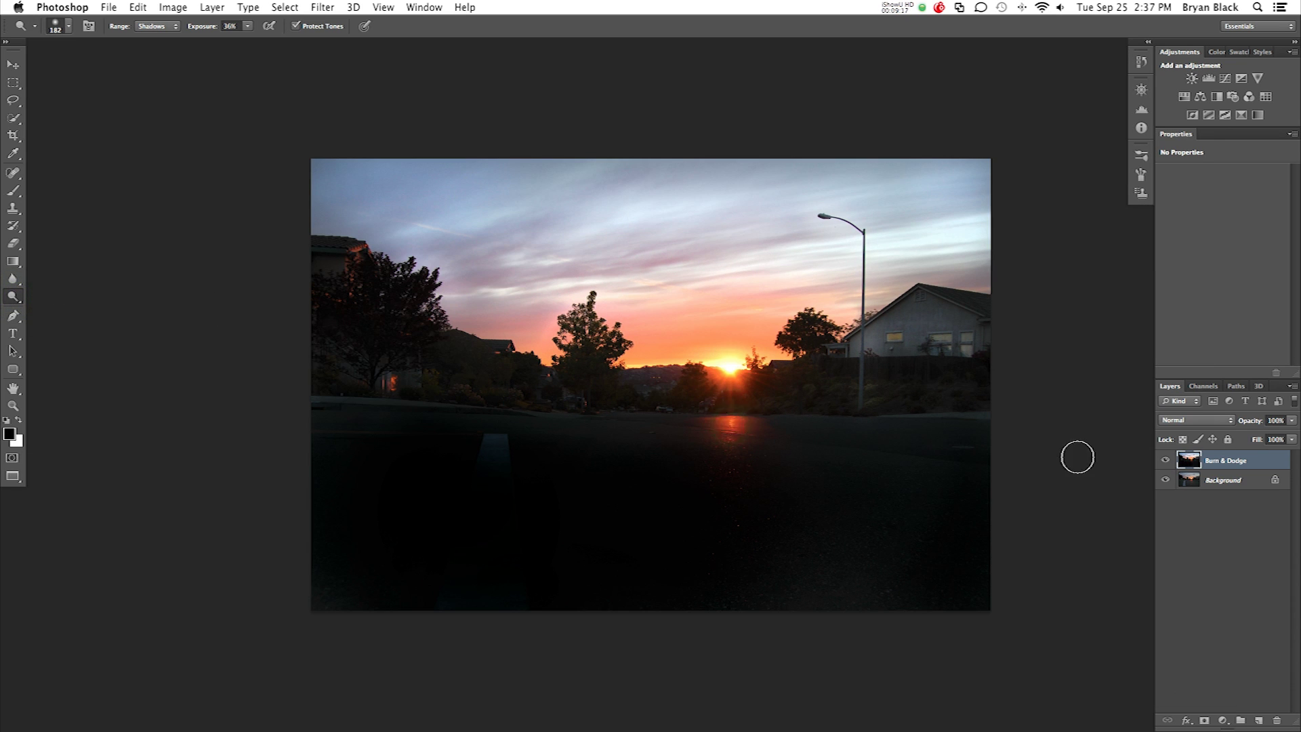
{"action": "left_click", "coordinate": [1166, 460]}
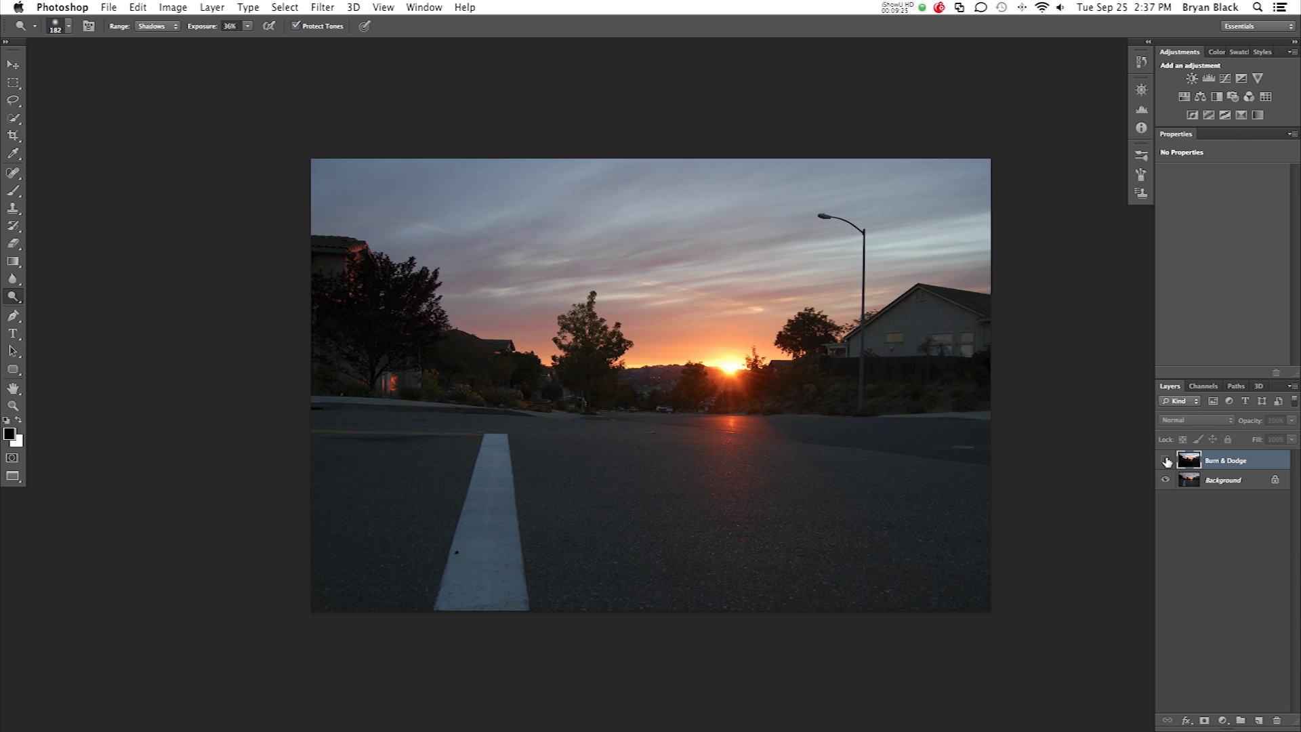
{"action": "left_click", "coordinate": [1166, 461]}
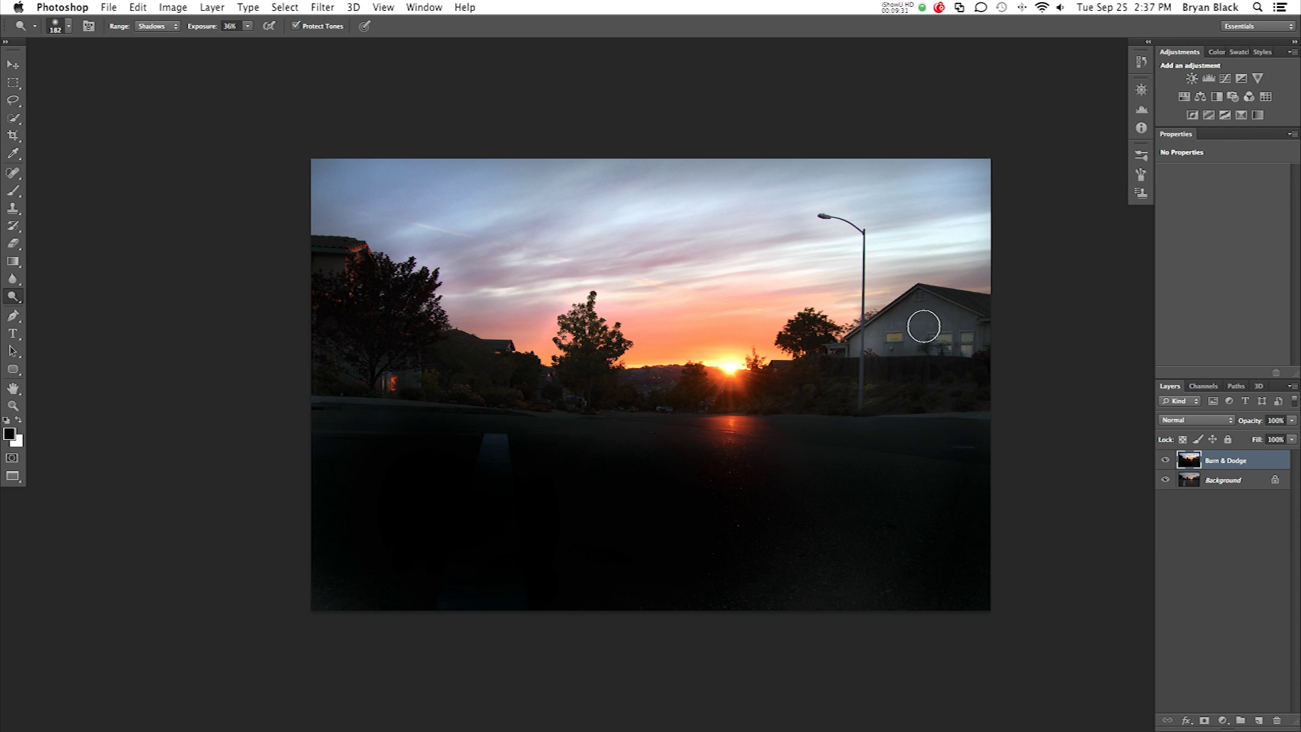
{"action": "left_click", "coordinate": [1166, 460]}
{"action": "left_click", "coordinate": [1167, 461]}
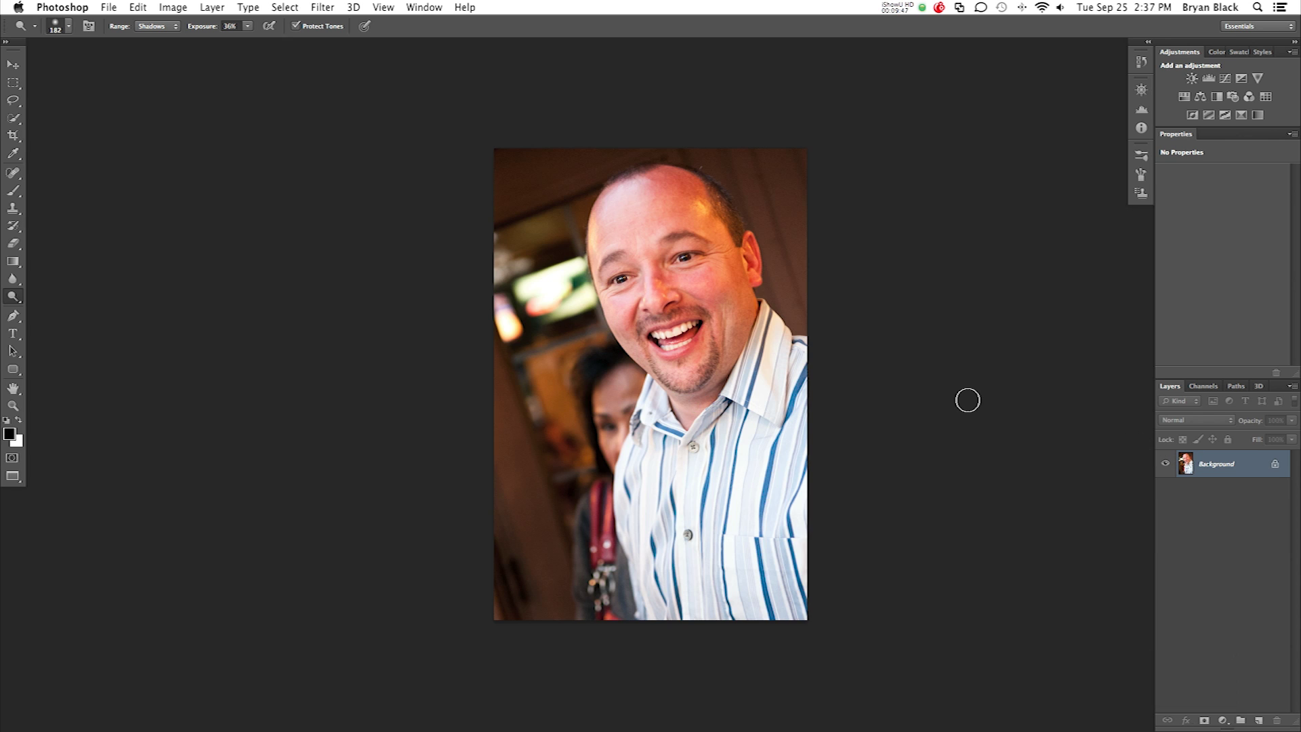
Step: Duplicate the portrait's Background layer and rename the copy "burn & dodge"
{"action": "key", "text": "ctrl+j"}
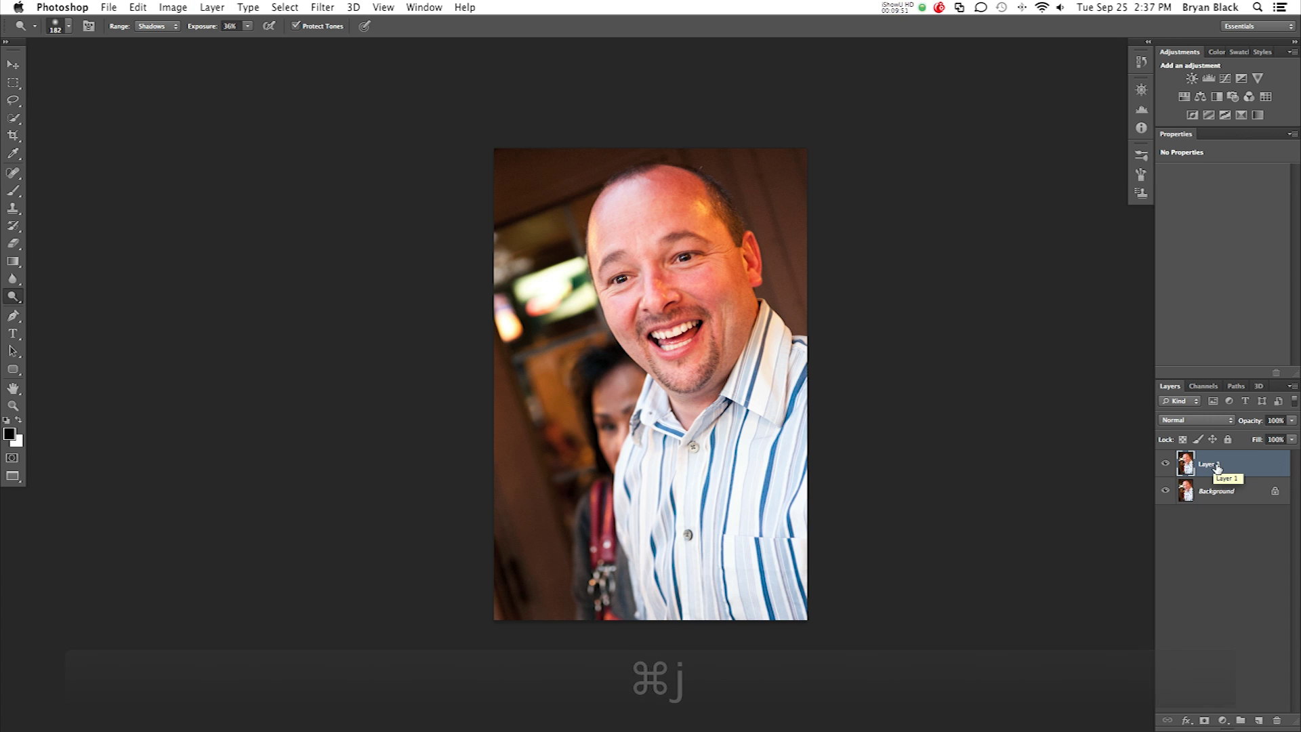
{"action": "double_click", "coordinate": [1213, 464]}
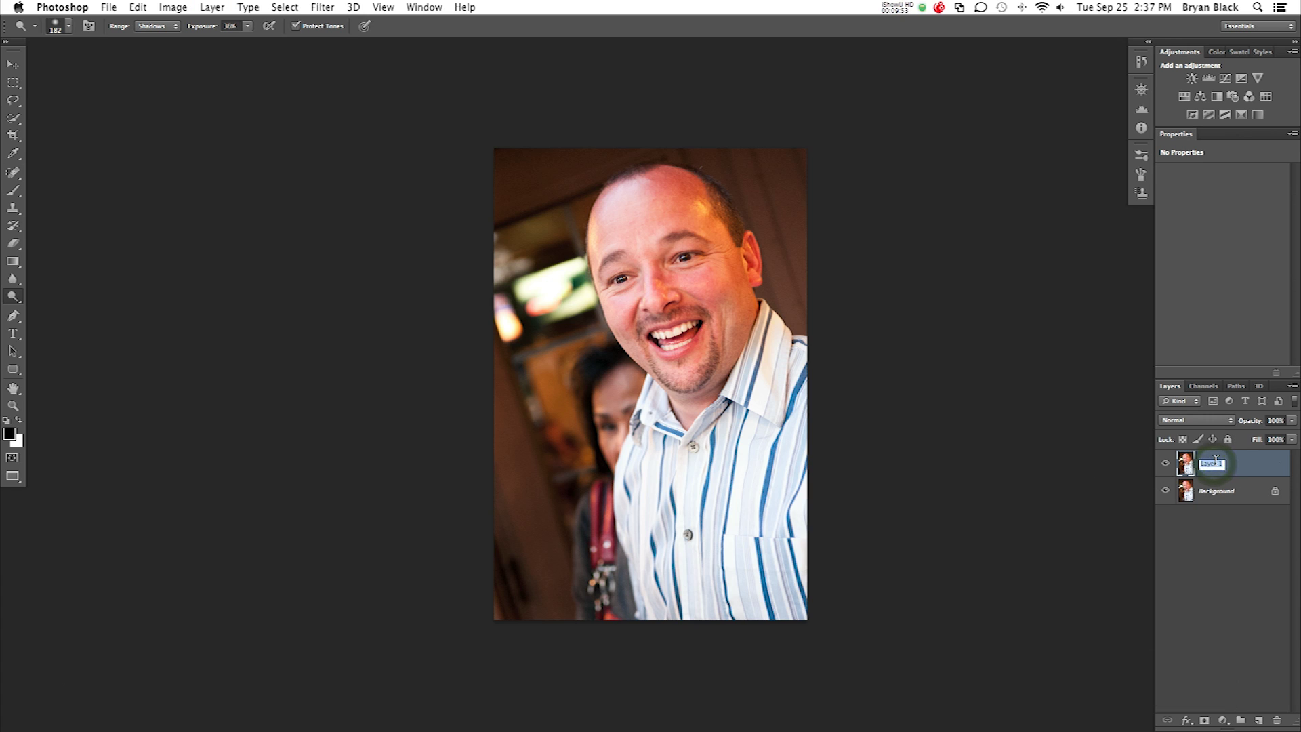
{"action": "type", "text": "burn &"}
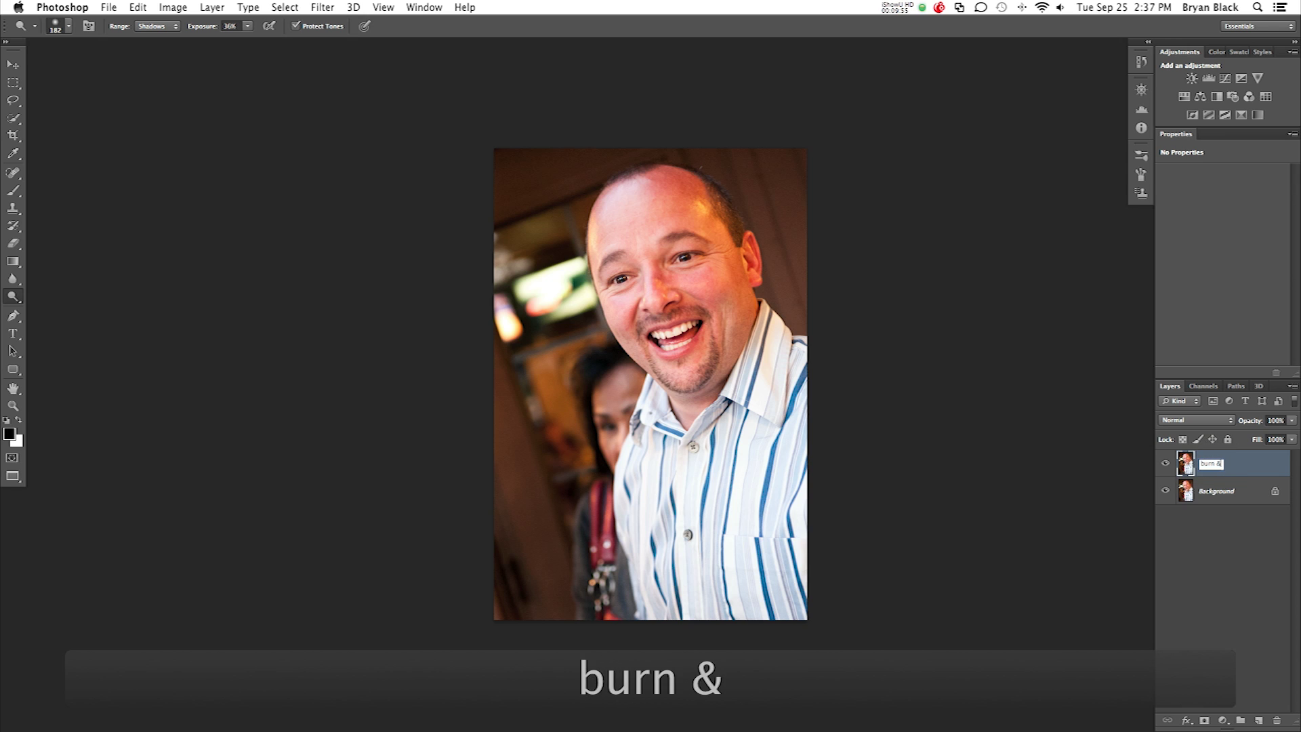
{"action": "type", "text": " dodge"}
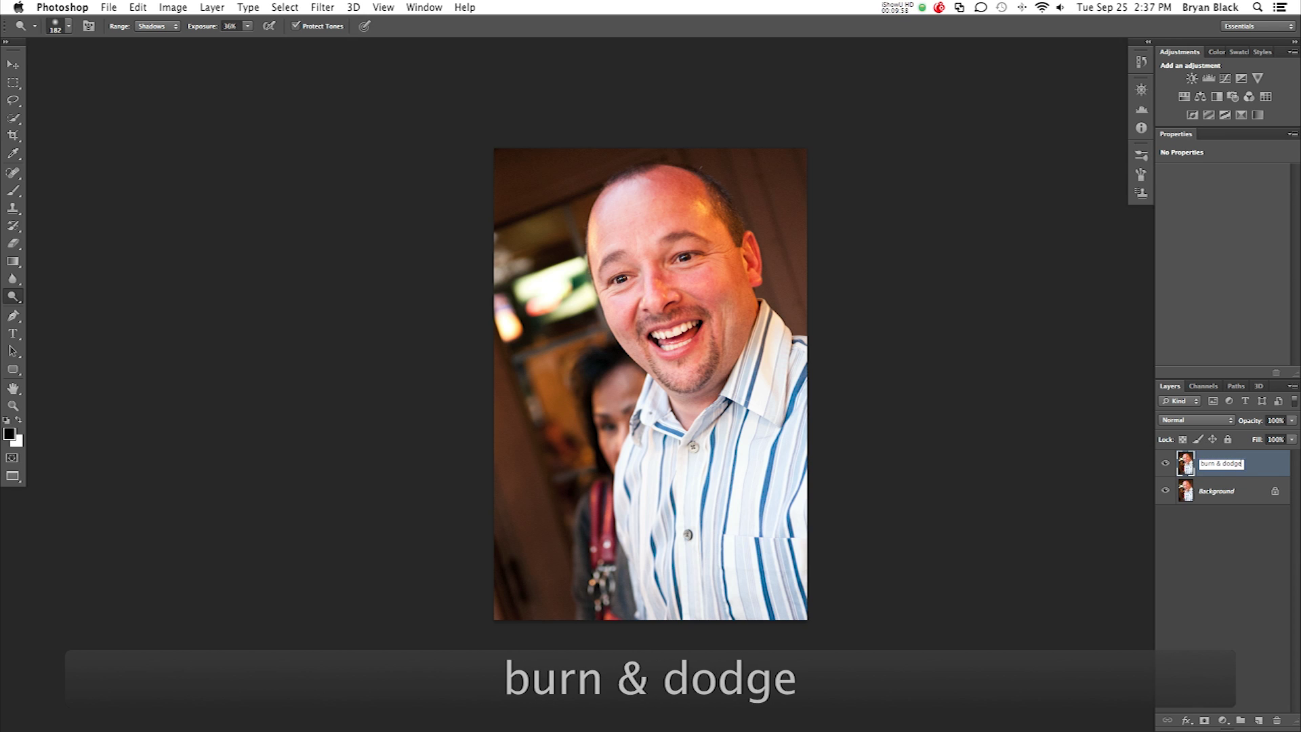
{"action": "key", "text": "Return"}
Step: Activate the Burn tool in the Shadows range and set its exposure to 30%
{"action": "left_click_drag", "start_coordinate": [13, 301], "coordinate": [58, 305]}
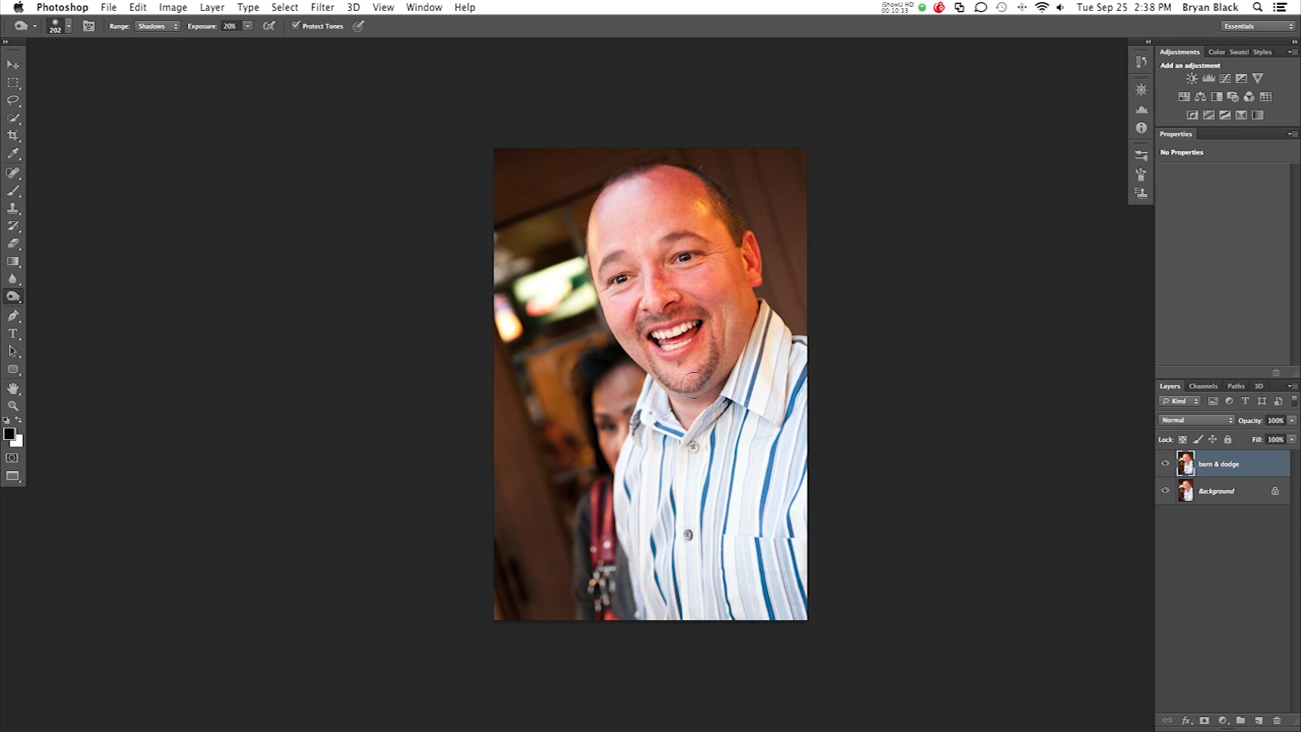
{"action": "key", "text": "super+equal"}
{"action": "key", "text": "super+equal"}
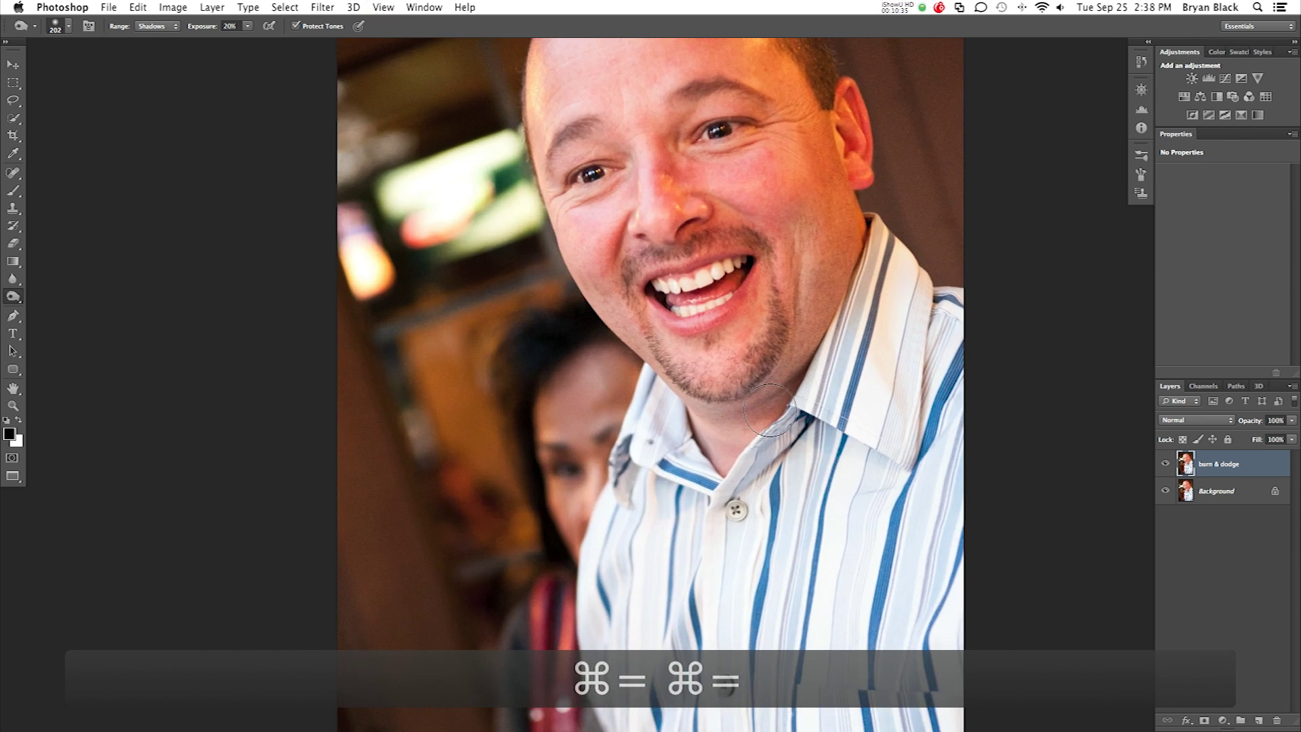
{"action": "scroll", "coordinate": [690, 451], "scroll_direction": "down", "scroll_amount": 3}
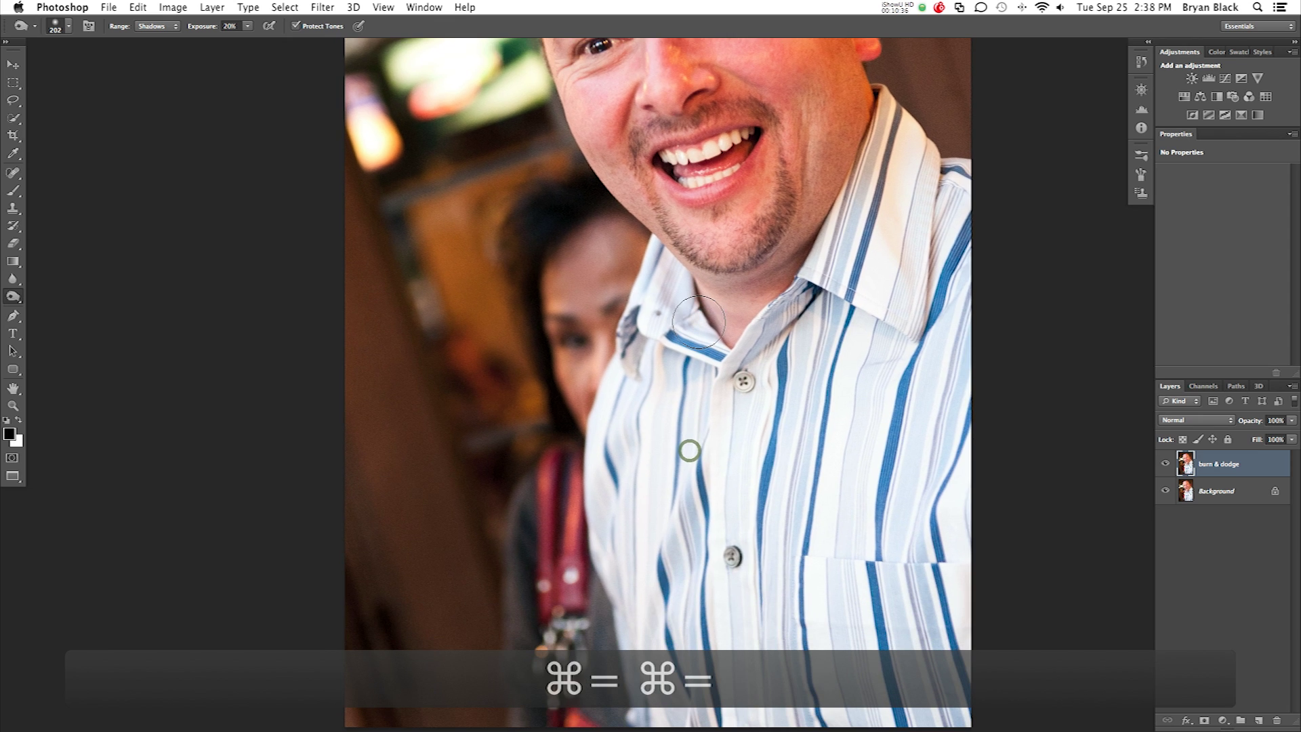
{"action": "left_click", "coordinate": [163, 27]}
{"action": "left_click", "coordinate": [163, 27]}
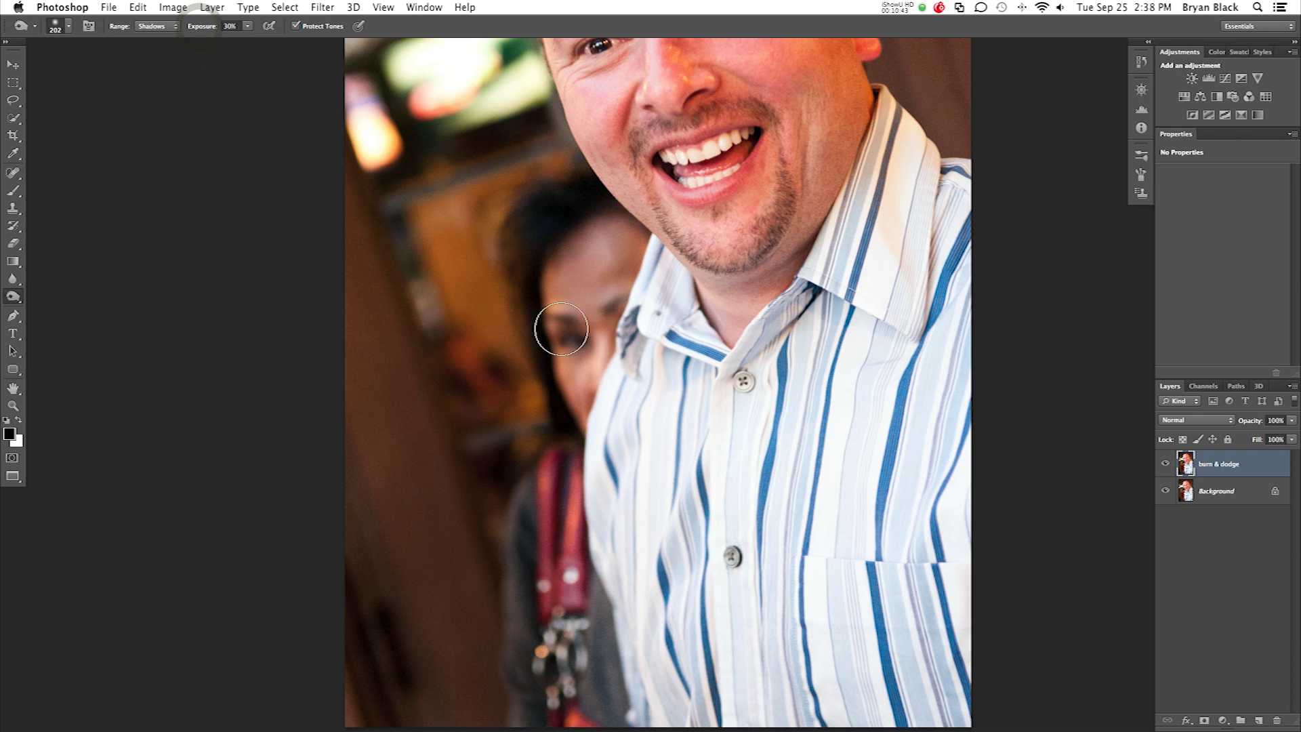
Step: Try to burn the woman behind the man in the Shadows range, and undo the stroke
{"action": "left_click", "coordinate": [572, 285]}
{"action": "mouse_move", "coordinate": [561, 422]}
{"action": "left_mouse_down"}
{"action": "mouse_move", "coordinate": [539, 543]}
{"action": "mouse_move", "coordinate": [536, 685]}
{"action": "mouse_move", "coordinate": [579, 627]}
{"action": "mouse_move", "coordinate": [590, 678]}
{"action": "mouse_move", "coordinate": [508, 610]}
{"action": "mouse_move", "coordinate": [525, 695]}
{"action": "left_mouse_up"}
{"action": "key", "text": "super+minus"}
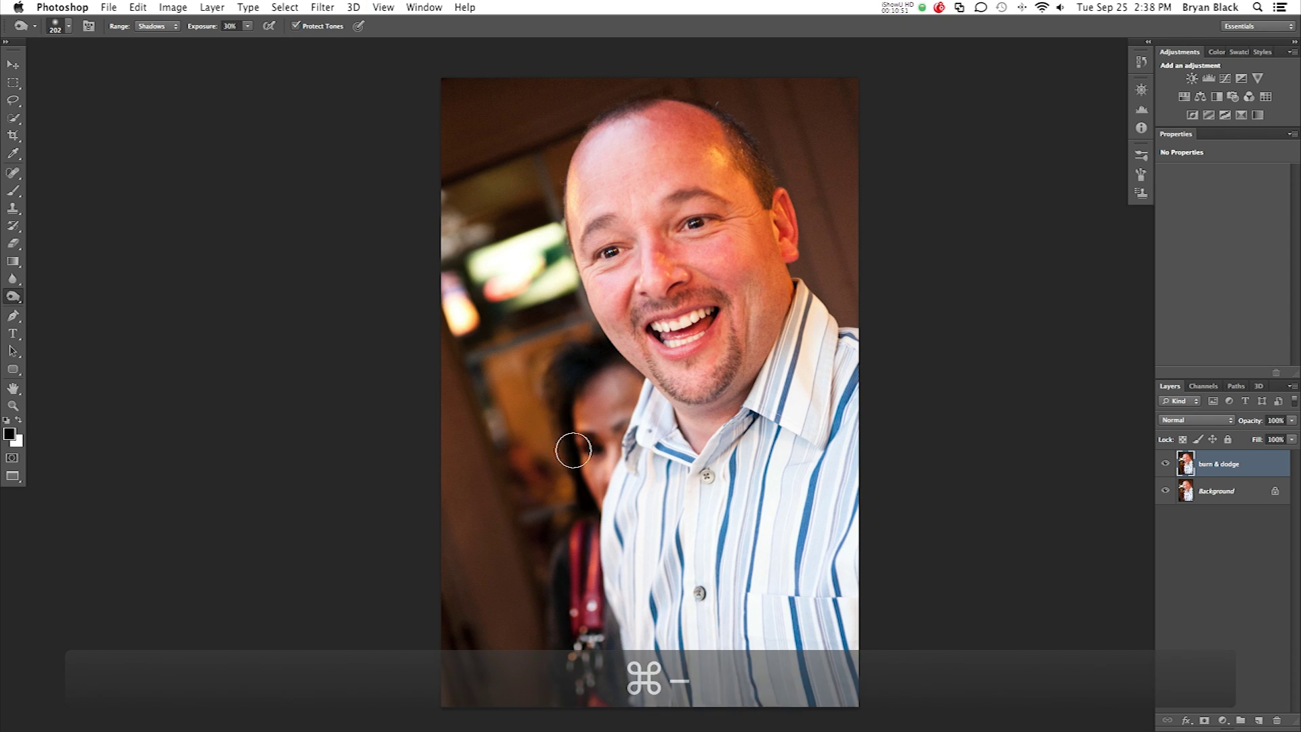
{"action": "key", "text": "super+z"}
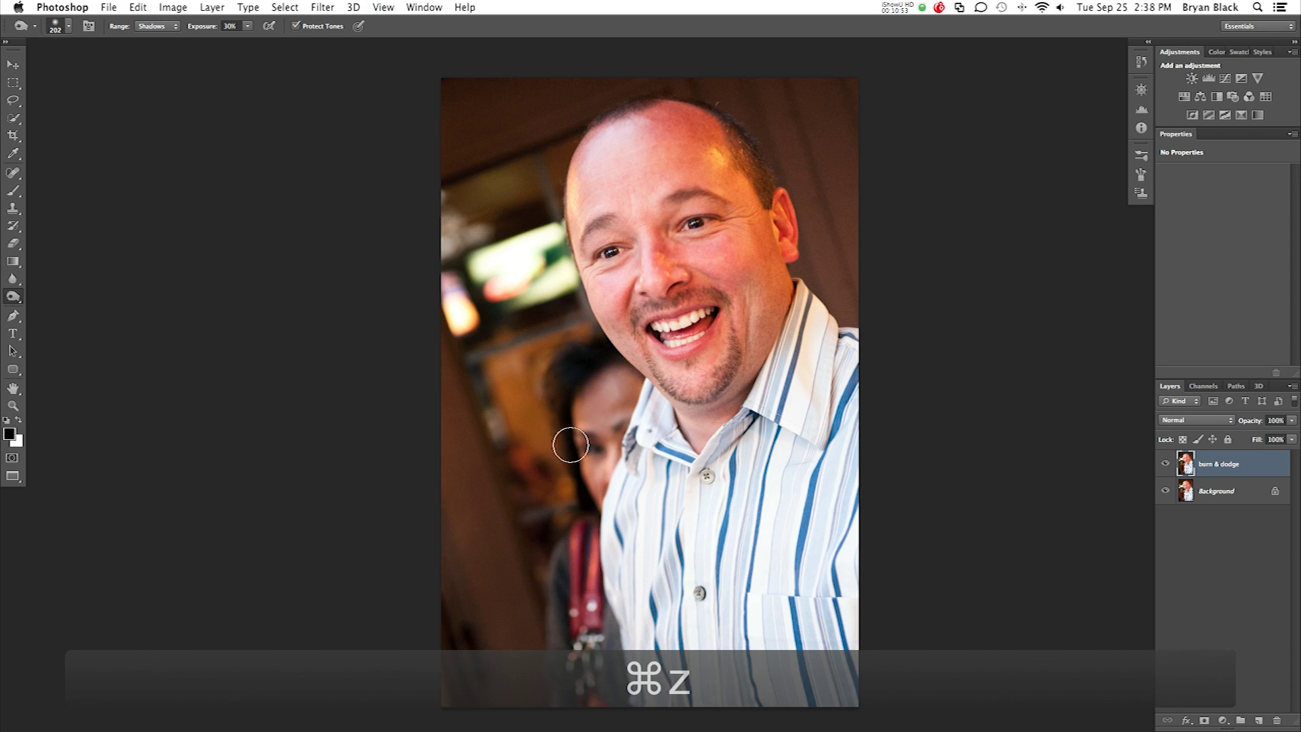
Step: Set the Burn range to Midtones and darken the woman's face and clothing behind the man
{"action": "left_click", "coordinate": [156, 26]}
{"action": "left_click", "coordinate": [153, 37]}
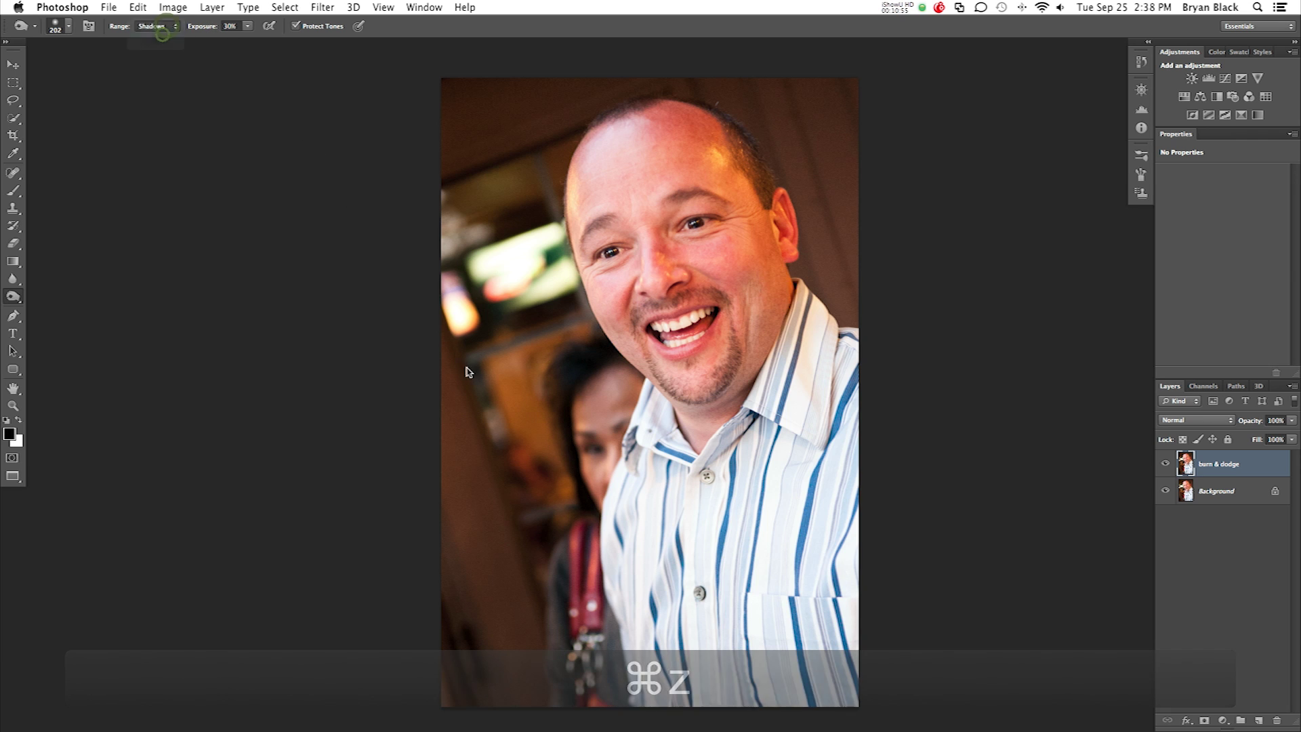
{"action": "mouse_move", "coordinate": [587, 428]}
{"action": "left_mouse_down"}
{"action": "mouse_move", "coordinate": [592, 489]}
{"action": "mouse_move", "coordinate": [594, 379]}
{"action": "mouse_move", "coordinate": [615, 414]}
{"action": "mouse_move", "coordinate": [605, 446]}
{"action": "mouse_move", "coordinate": [572, 465]}
{"action": "left_mouse_up"}
{"action": "left_click_drag", "start_coordinate": [558, 581], "coordinate": [589, 577]}
Step: Burn the background around the man and along the photo's edges with a brush of about 551 px
{"action": "mouse_move", "coordinate": [563, 729]}
{"action": "left_mouse_down"}
{"action": "mouse_move", "coordinate": [586, 645]}
{"action": "mouse_move", "coordinate": [605, 699]}
{"action": "mouse_move", "coordinate": [569, 574]}
{"action": "mouse_move", "coordinate": [571, 631]}
{"action": "mouse_move", "coordinate": [512, 644]}
{"action": "mouse_move", "coordinate": [533, 642]}
{"action": "mouse_move", "coordinate": [539, 669]}
{"action": "mouse_move", "coordinate": [453, 684]}
{"action": "mouse_move", "coordinate": [506, 671]}
{"action": "mouse_move", "coordinate": [509, 592]}
{"action": "mouse_move", "coordinate": [461, 449]}
{"action": "mouse_move", "coordinate": [486, 661]}
{"action": "mouse_move", "coordinate": [443, 273]}
{"action": "mouse_move", "coordinate": [449, 162]}
{"action": "mouse_move", "coordinate": [468, 163]}
{"action": "mouse_move", "coordinate": [493, 129]}
{"action": "mouse_move", "coordinate": [545, 503]}
{"action": "mouse_move", "coordinate": [533, 288]}
{"action": "mouse_move", "coordinate": [590, 412]}
{"action": "mouse_move", "coordinate": [483, 203]}
{"action": "mouse_move", "coordinate": [511, 122]}
{"action": "mouse_move", "coordinate": [657, 84]}
{"action": "mouse_move", "coordinate": [838, 129]}
{"action": "mouse_move", "coordinate": [830, 111]}
{"action": "mouse_move", "coordinate": [839, 251]}
{"action": "mouse_move", "coordinate": [848, 151]}
{"action": "left_mouse_up"}
{"action": "scroll", "coordinate": [384, 314], "scroll_direction": "up", "scroll_amount": 1}
{"action": "mouse_move", "coordinate": [383, 314]}
{"action": "left_mouse_down"}
{"action": "mouse_move", "coordinate": [485, 380]}
{"action": "mouse_move", "coordinate": [438, 227]}
{"action": "mouse_move", "coordinate": [497, 477]}
{"action": "mouse_move", "coordinate": [493, 612]}
{"action": "left_mouse_up"}
{"action": "scroll", "coordinate": [493, 611], "scroll_direction": "down", "scroll_amount": 5}
{"action": "mouse_move", "coordinate": [488, 515]}
{"action": "left_mouse_down"}
{"action": "mouse_move", "coordinate": [421, 624]}
{"action": "mouse_move", "coordinate": [500, 578]}
{"action": "mouse_move", "coordinate": [418, 485]}
{"action": "mouse_move", "coordinate": [456, 567]}
{"action": "mouse_move", "coordinate": [425, 444]}
{"action": "left_mouse_up"}
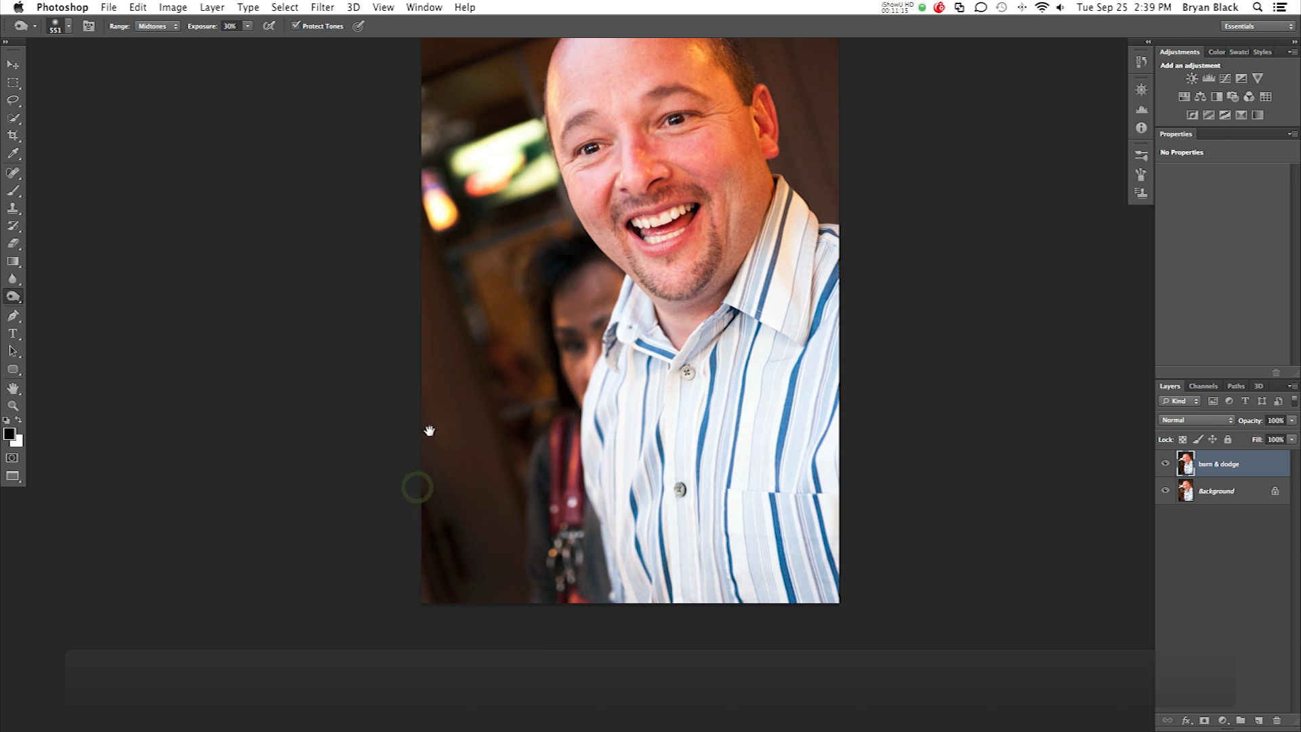
{"action": "scroll", "coordinate": [425, 445], "scroll_direction": "up", "scroll_amount": 10}
{"action": "mouse_move", "coordinate": [487, 311]}
{"action": "left_mouse_down"}
{"action": "mouse_move", "coordinate": [515, 287]}
{"action": "mouse_move", "coordinate": [470, 380]}
{"action": "mouse_move", "coordinate": [482, 563]}
{"action": "mouse_move", "coordinate": [514, 623]}
{"action": "left_mouse_up"}
{"action": "scroll", "coordinate": [514, 622], "scroll_direction": "down", "scroll_amount": 5}
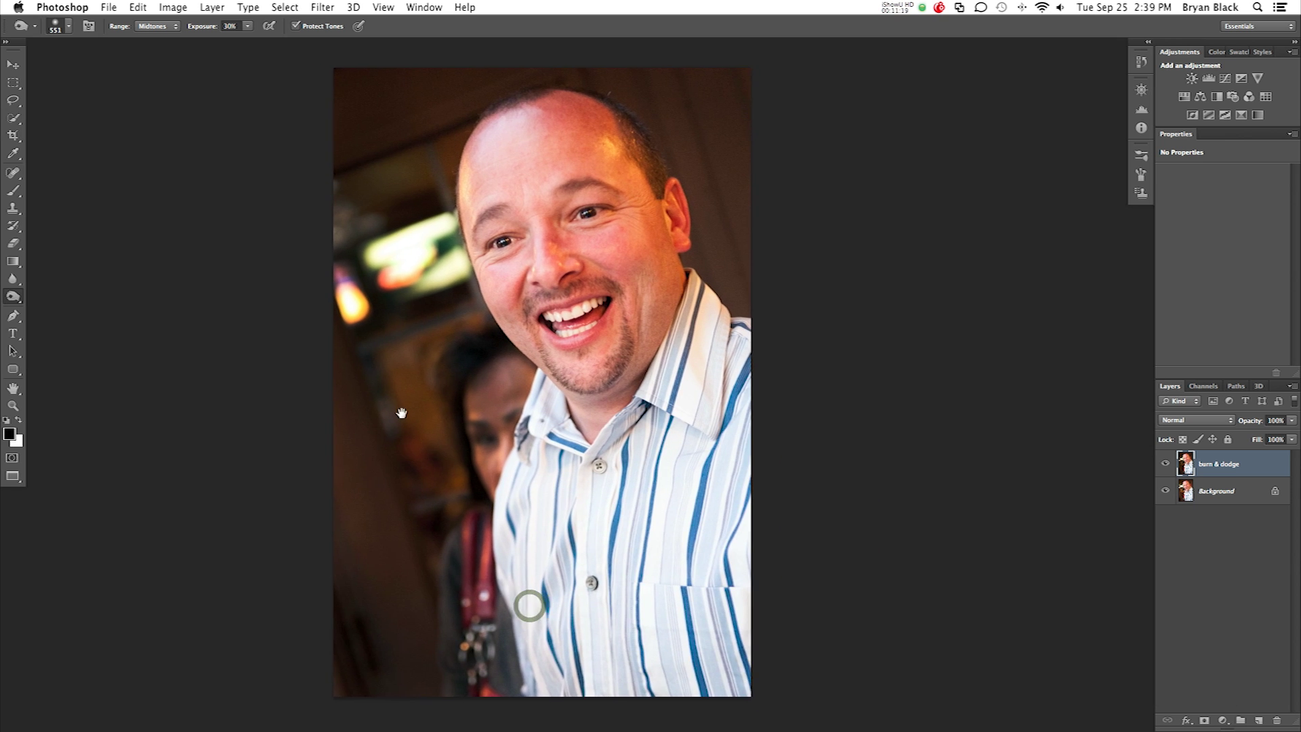
Step: Compare the portrait's burned background with the original by repeatedly hiding and showing the burn & dodge layer
{"action": "key", "text": "super+minus"}
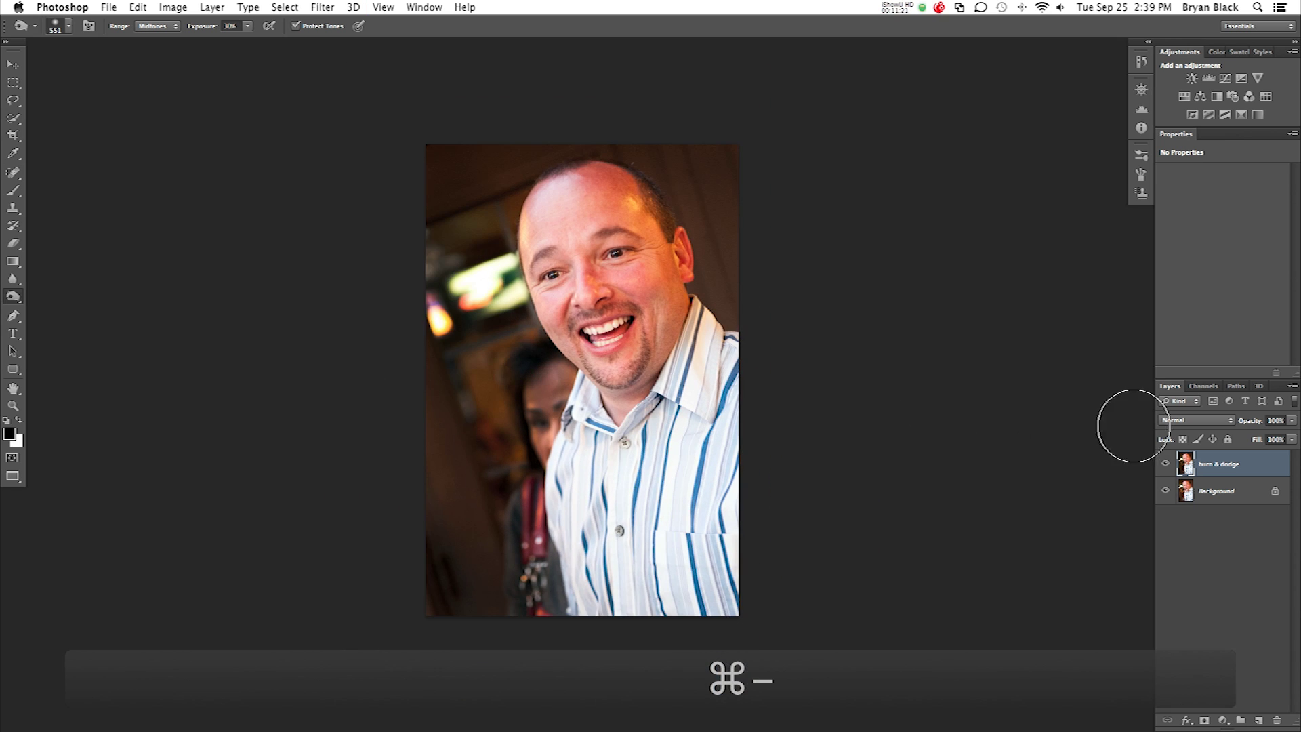
{"action": "left_click", "coordinate": [1166, 464]}
{"action": "left_click", "coordinate": [1167, 465]}
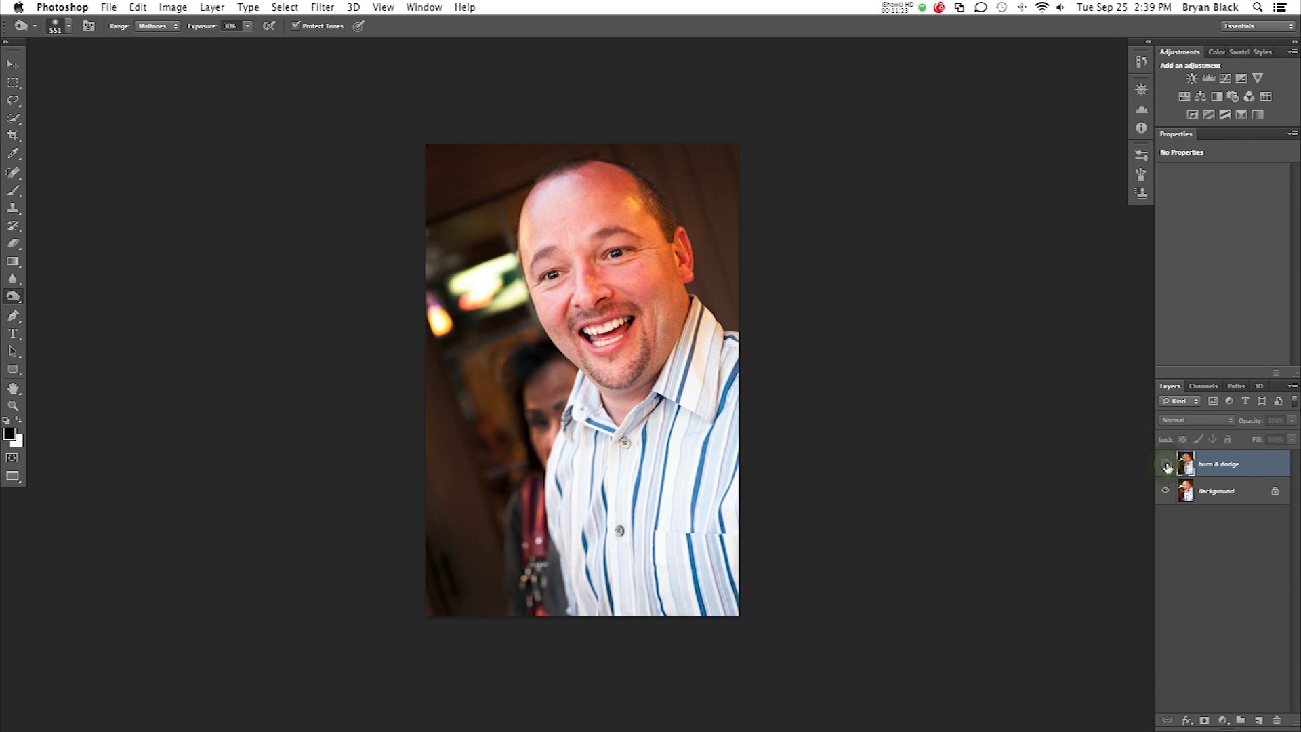
{"action": "left_click", "coordinate": [1167, 465]}
{"action": "left_click", "coordinate": [1167, 465]}
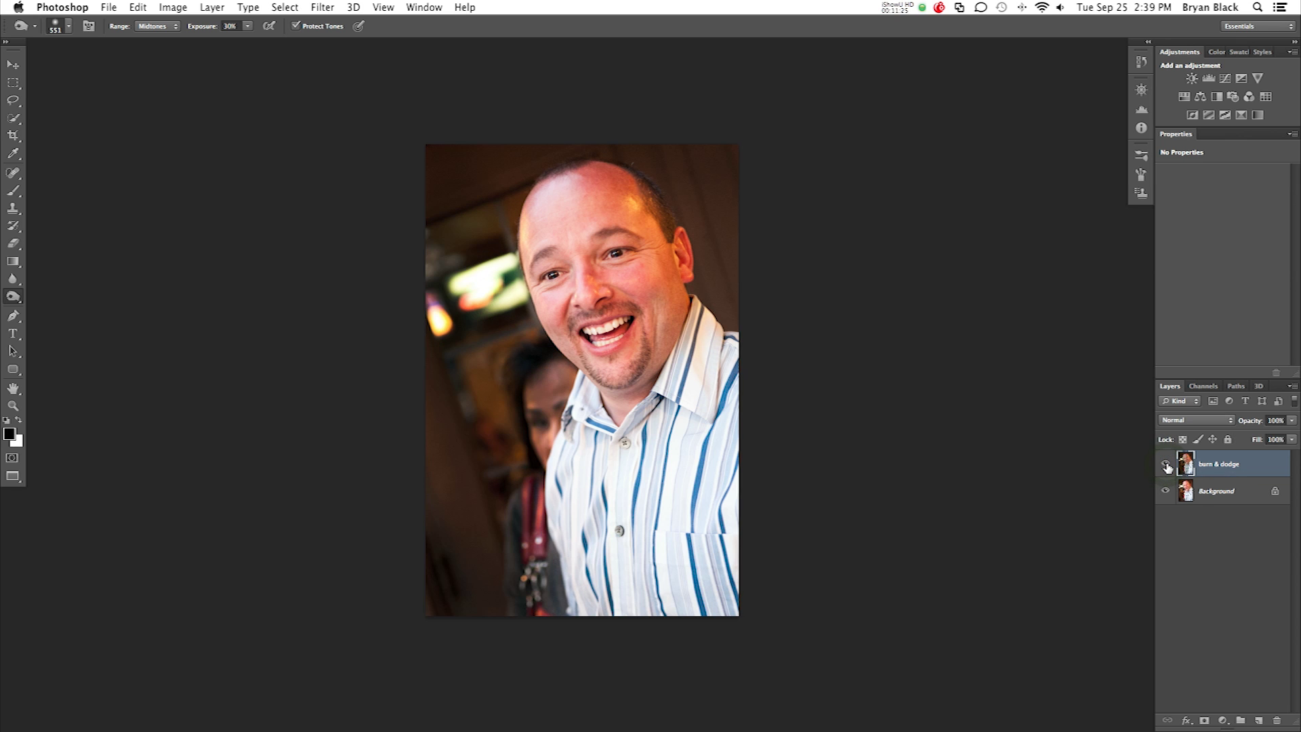
{"action": "left_click", "coordinate": [1166, 465]}
{"action": "left_click", "coordinate": [1167, 465]}
{"action": "left_click", "coordinate": [1167, 465]}
{"action": "left_click", "coordinate": [1166, 465]}
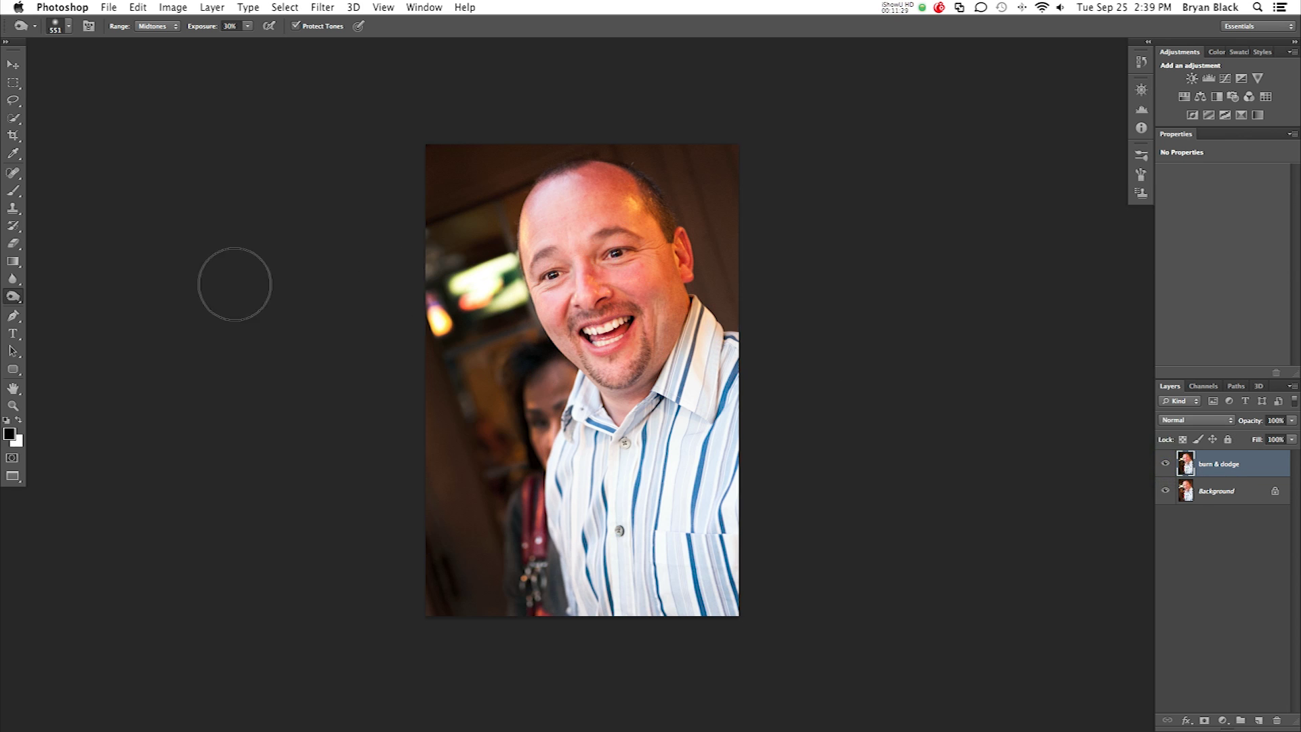
Step: Activate the Dodge tool with a brush of about 277 px, the Highlights range and 19% exposure
{"action": "left_click", "coordinate": [13, 298]}
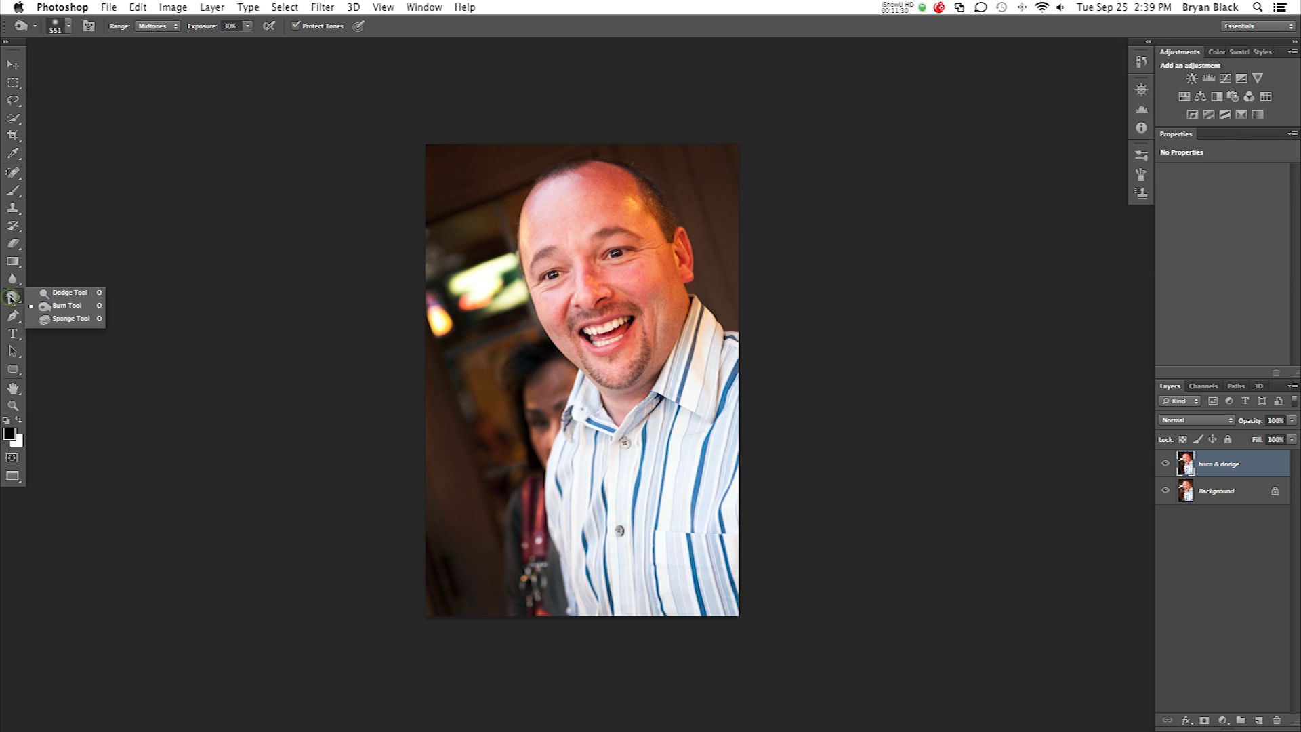
{"action": "left_click", "coordinate": [64, 293]}
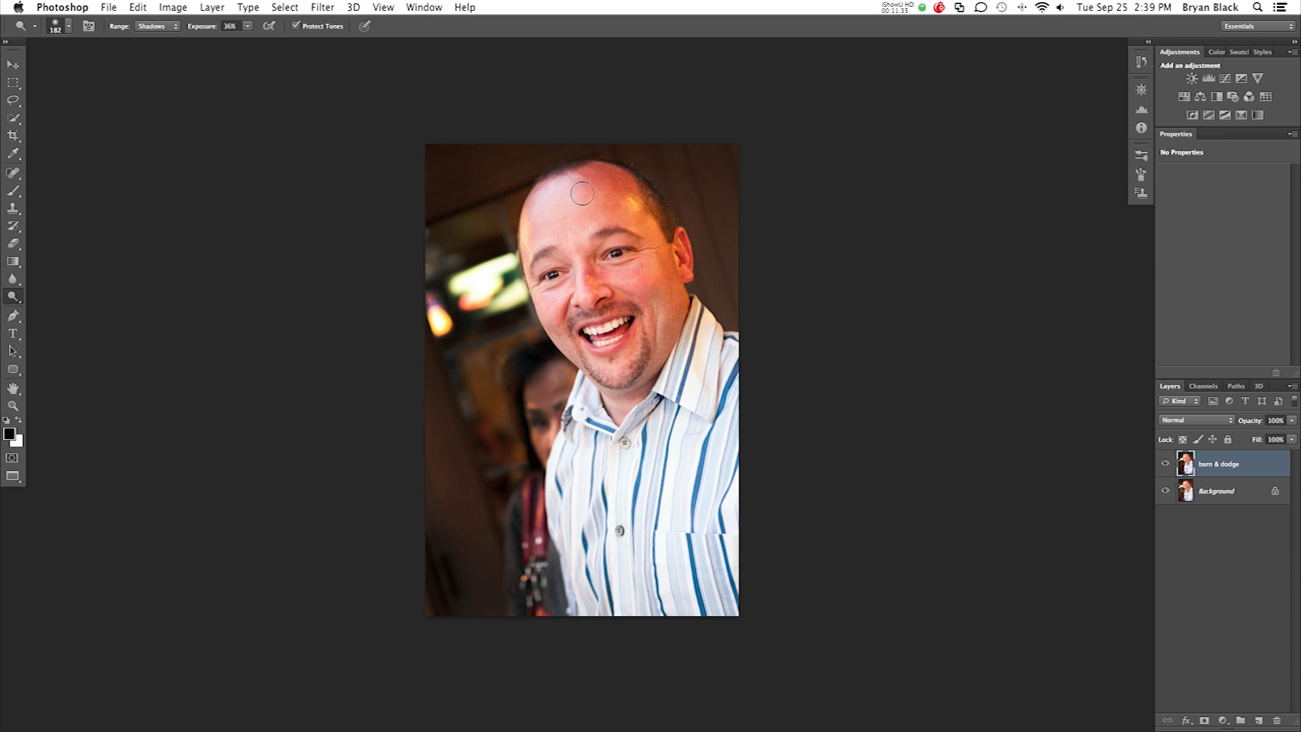
{"action": "left_click_drag", "start_coordinate": [568, 183], "coordinate": [610, 183]}
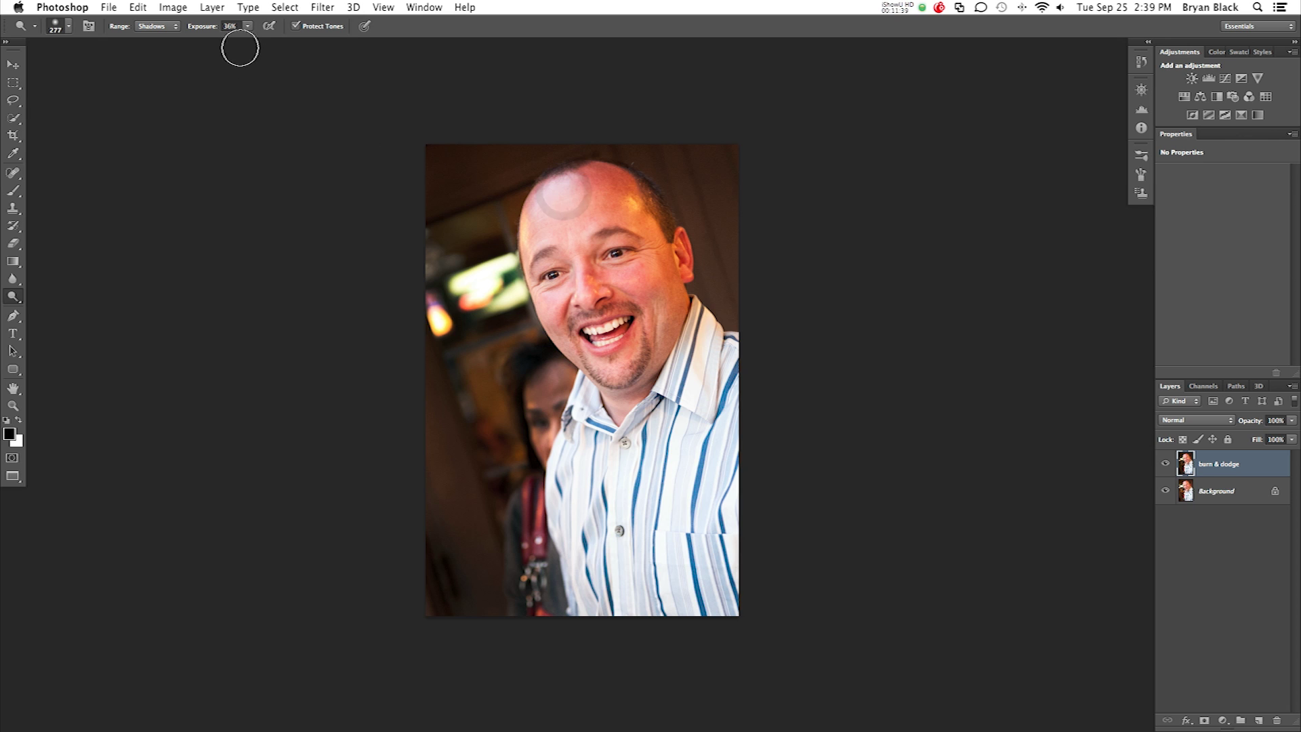
{"action": "left_click", "coordinate": [176, 28]}
{"action": "left_click", "coordinate": [165, 40]}
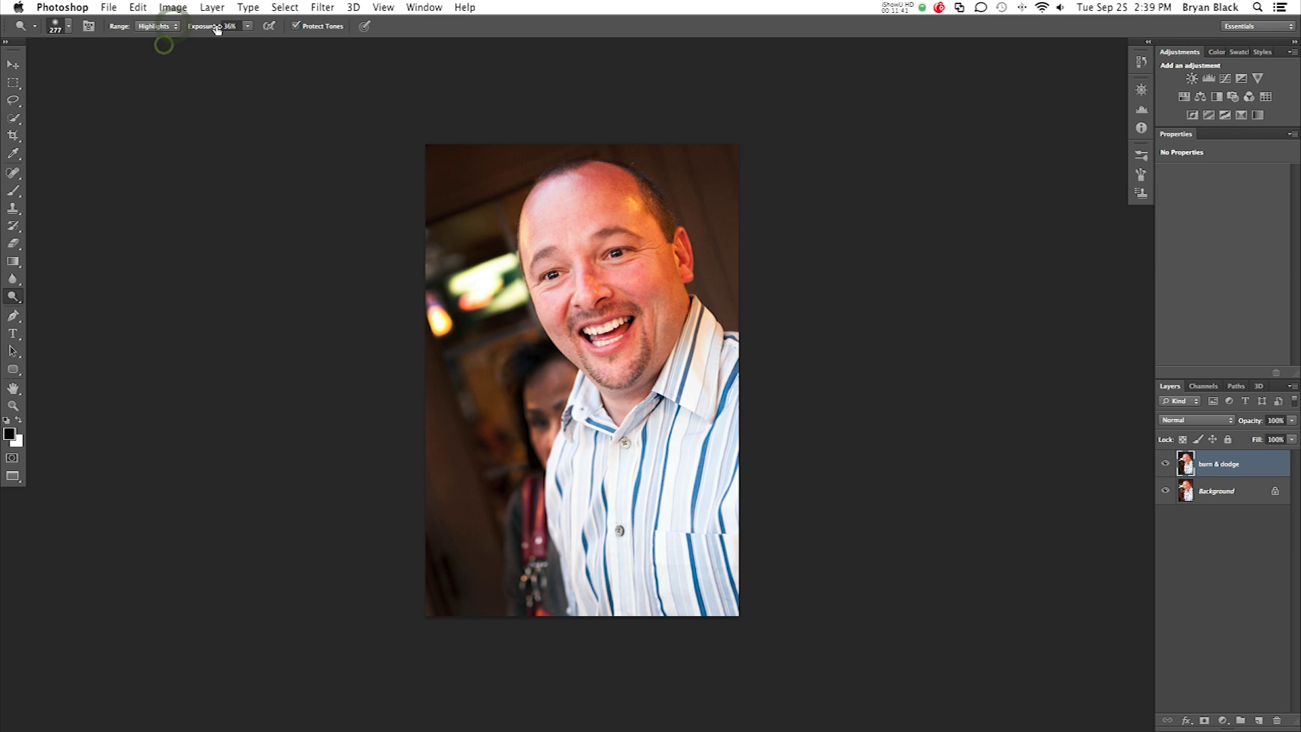
{"action": "left_click_drag", "start_coordinate": [203, 29], "coordinate": [197, 29]}
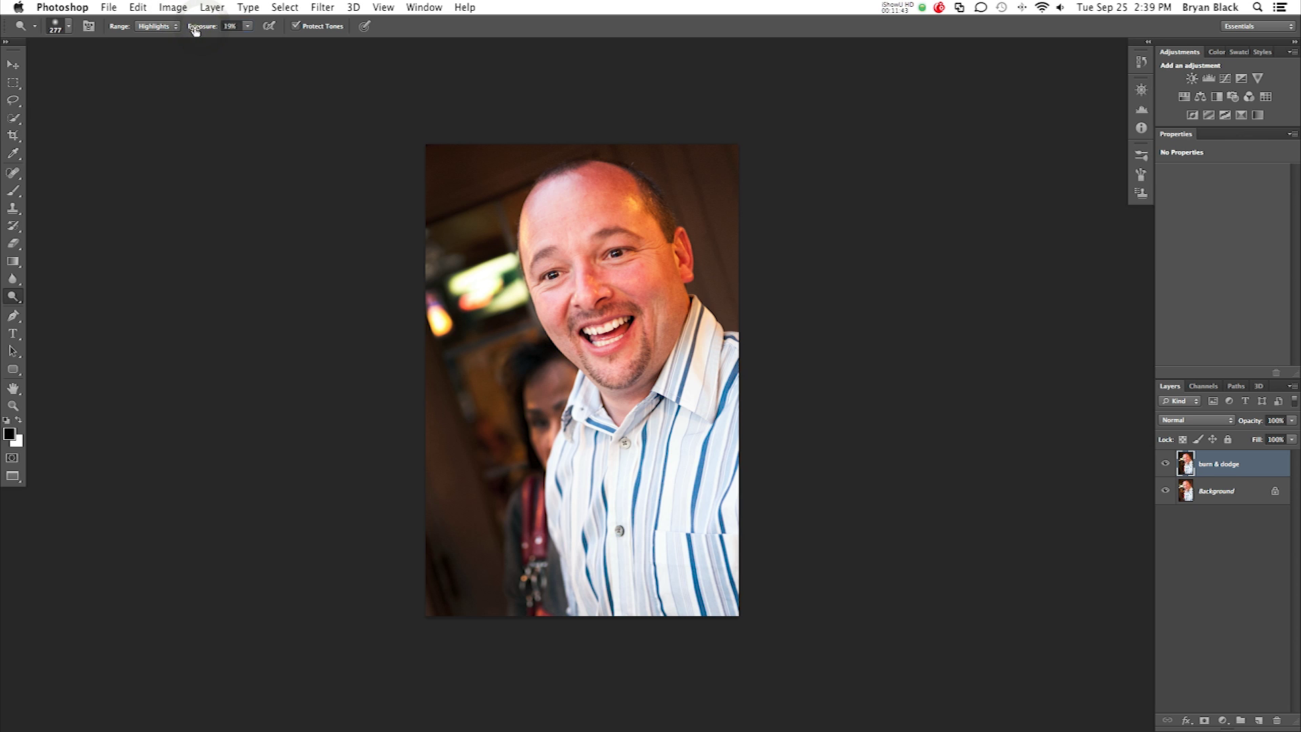
Step: Dodge the man's forehead and striped shirt in the Highlights range, enlarging the brush to about 370 px
{"action": "mouse_move", "coordinate": [532, 195]}
{"action": "left_mouse_down"}
{"action": "mouse_move", "coordinate": [589, 178]}
{"action": "mouse_move", "coordinate": [532, 202]}
{"action": "left_mouse_up"}
{"action": "mouse_move", "coordinate": [742, 400]}
{"action": "left_mouse_down"}
{"action": "mouse_move", "coordinate": [723, 571]}
{"action": "mouse_move", "coordinate": [741, 598]}
{"action": "mouse_move", "coordinate": [742, 515]}
{"action": "left_mouse_up"}
{"action": "left_click_drag", "start_coordinate": [542, 162], "coordinate": [579, 180]}
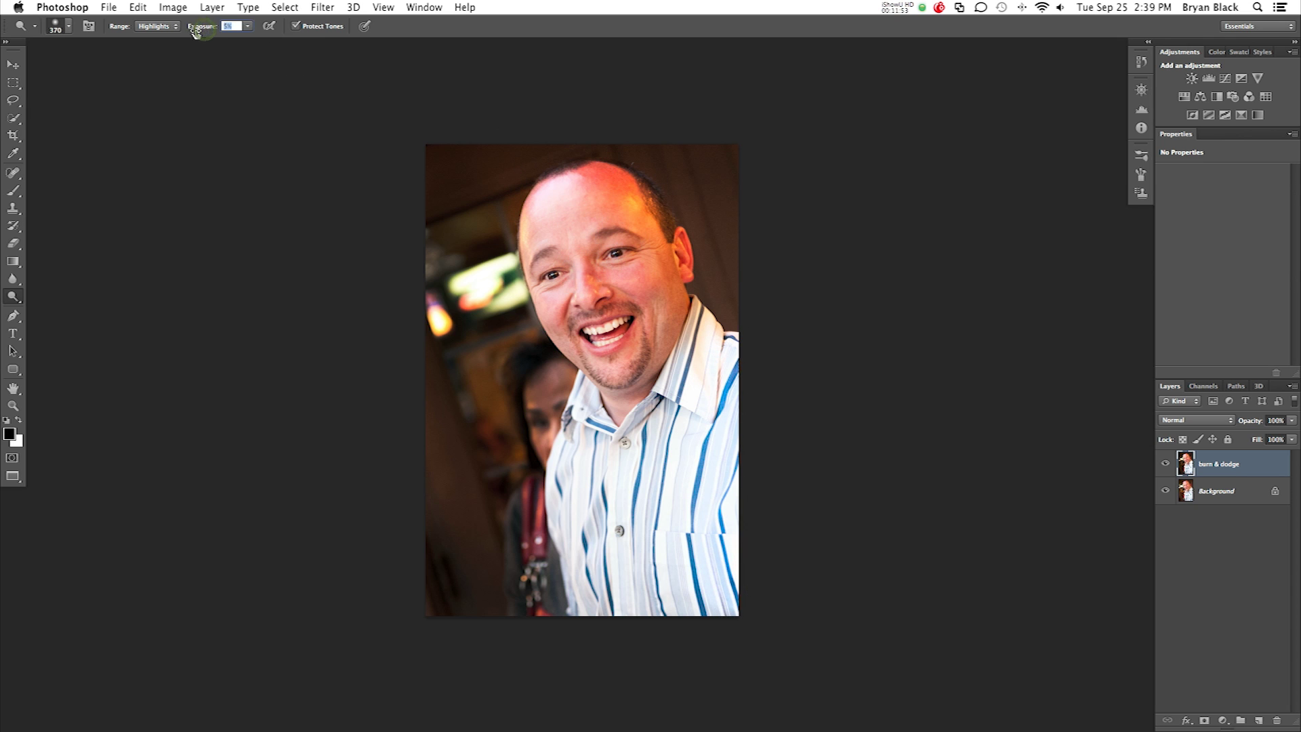
Step: Lower the Dodge exposure to 10% and brighten the man's face and shirt collar, undoing a stroke on the shirt front
{"action": "left_click_drag", "start_coordinate": [200, 33], "coordinate": [196, 32]}
{"action": "mouse_move", "coordinate": [587, 290]}
{"action": "left_mouse_down"}
{"action": "mouse_move", "coordinate": [677, 388]}
{"action": "mouse_move", "coordinate": [663, 344]}
{"action": "left_mouse_up"}
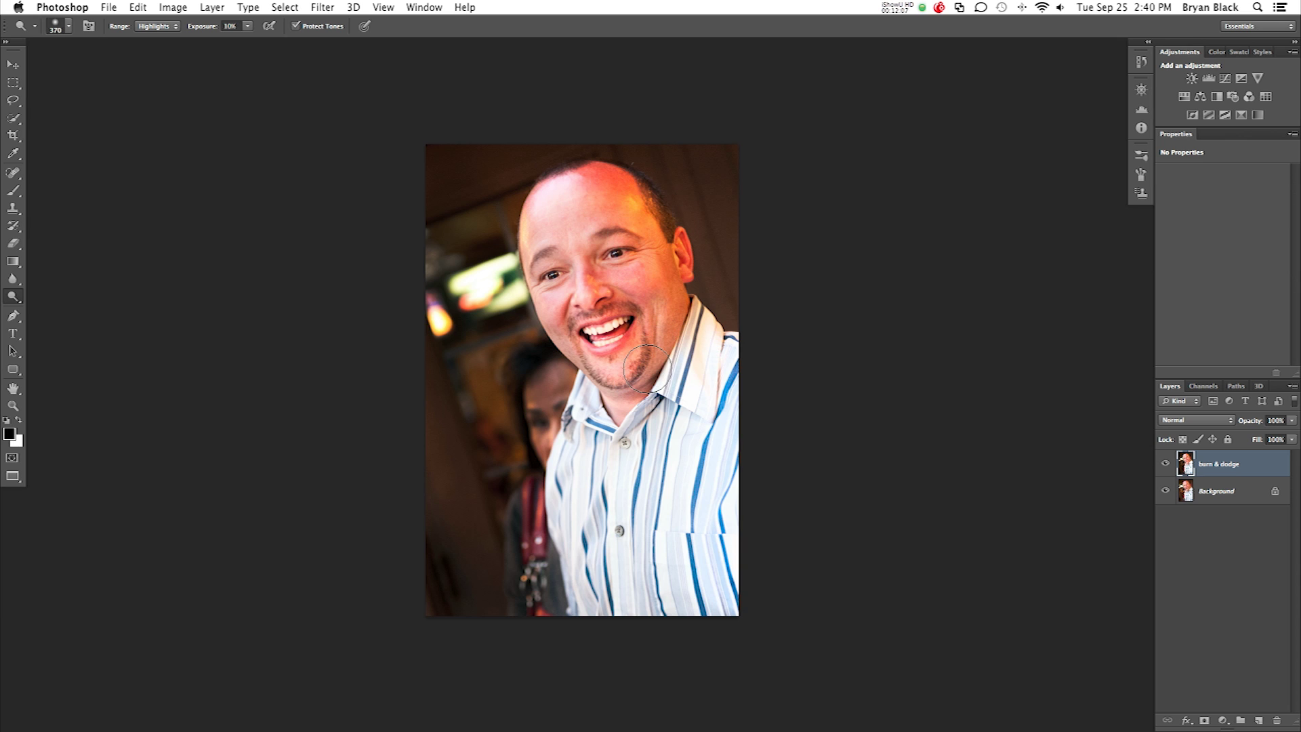
{"action": "left_click", "coordinate": [587, 421]}
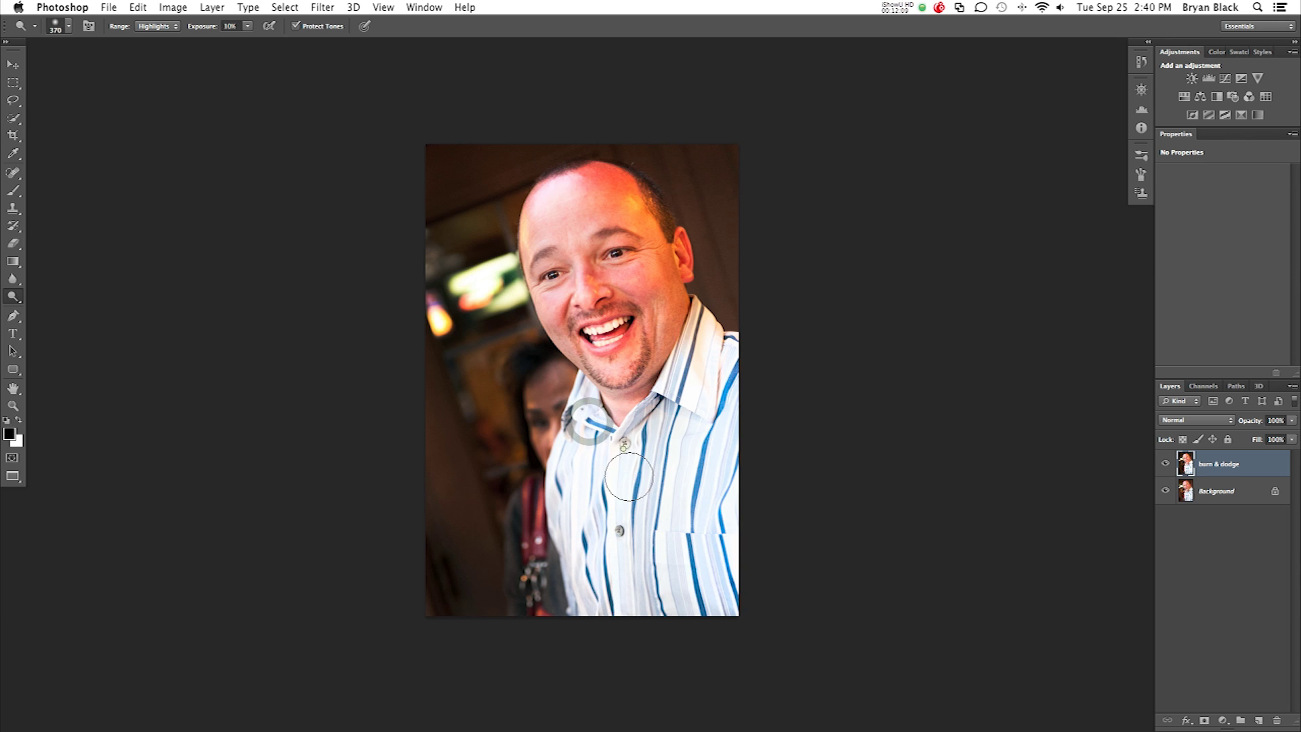
{"action": "mouse_move", "coordinate": [628, 477]}
{"action": "left_mouse_down"}
{"action": "mouse_move", "coordinate": [627, 488]}
{"action": "mouse_move", "coordinate": [622, 449]}
{"action": "left_mouse_up"}
{"action": "key", "text": "super+z"}
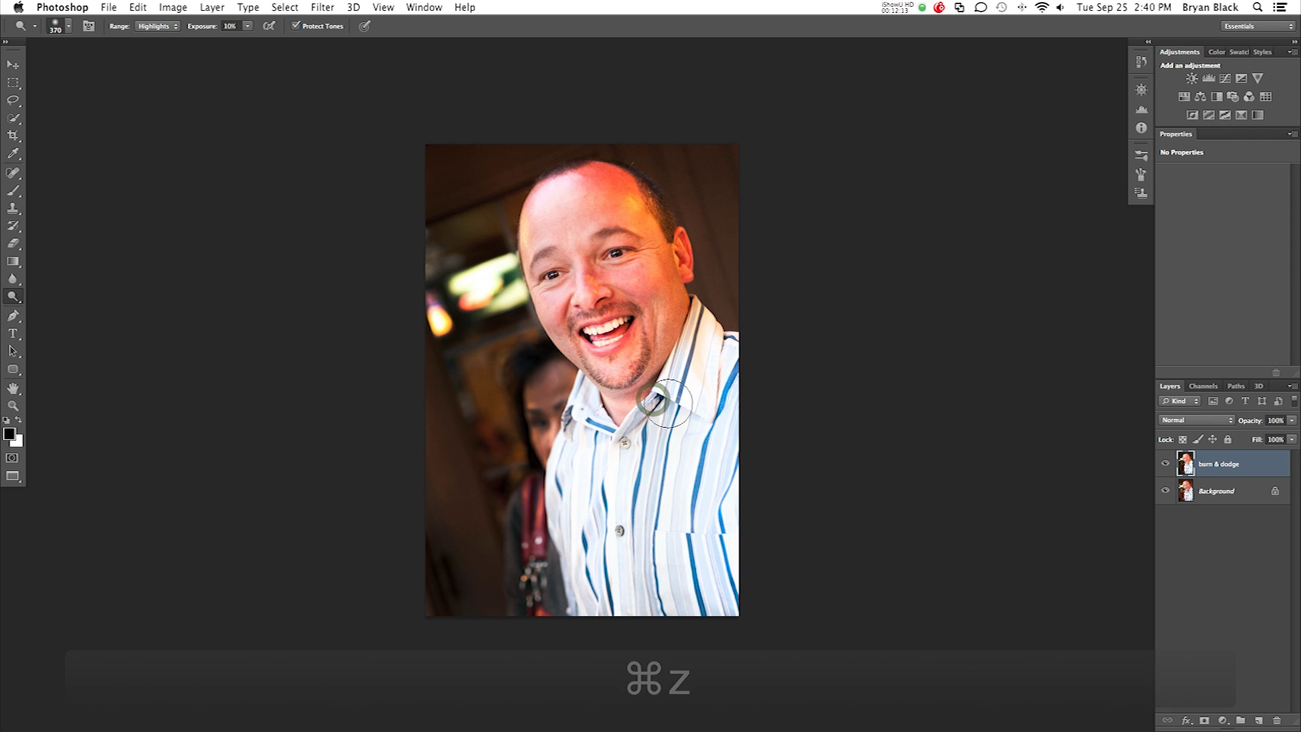
{"action": "left_click_drag", "start_coordinate": [694, 315], "coordinate": [681, 383]}
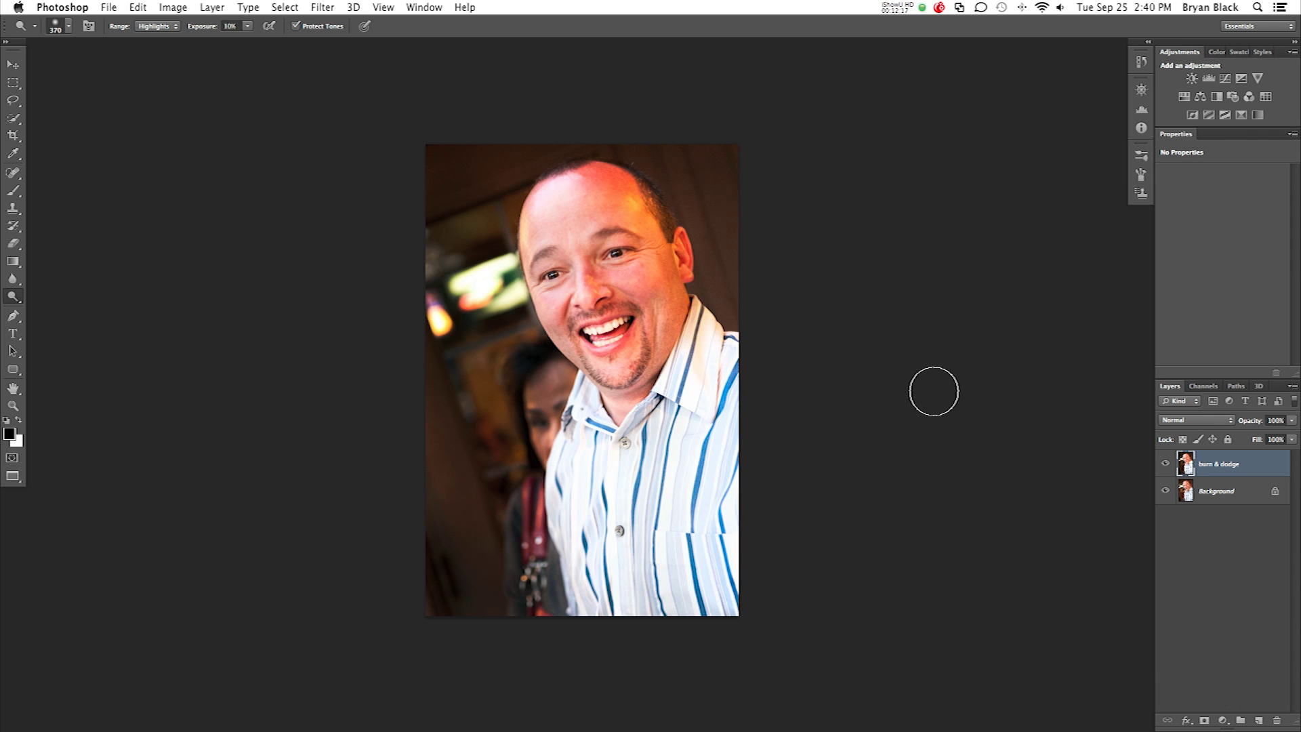
Step: Compare the dodged and burned portrait with the original by toggling the burn & dodge layer, and activate the Move tool
{"action": "left_click", "coordinate": [1165, 464]}
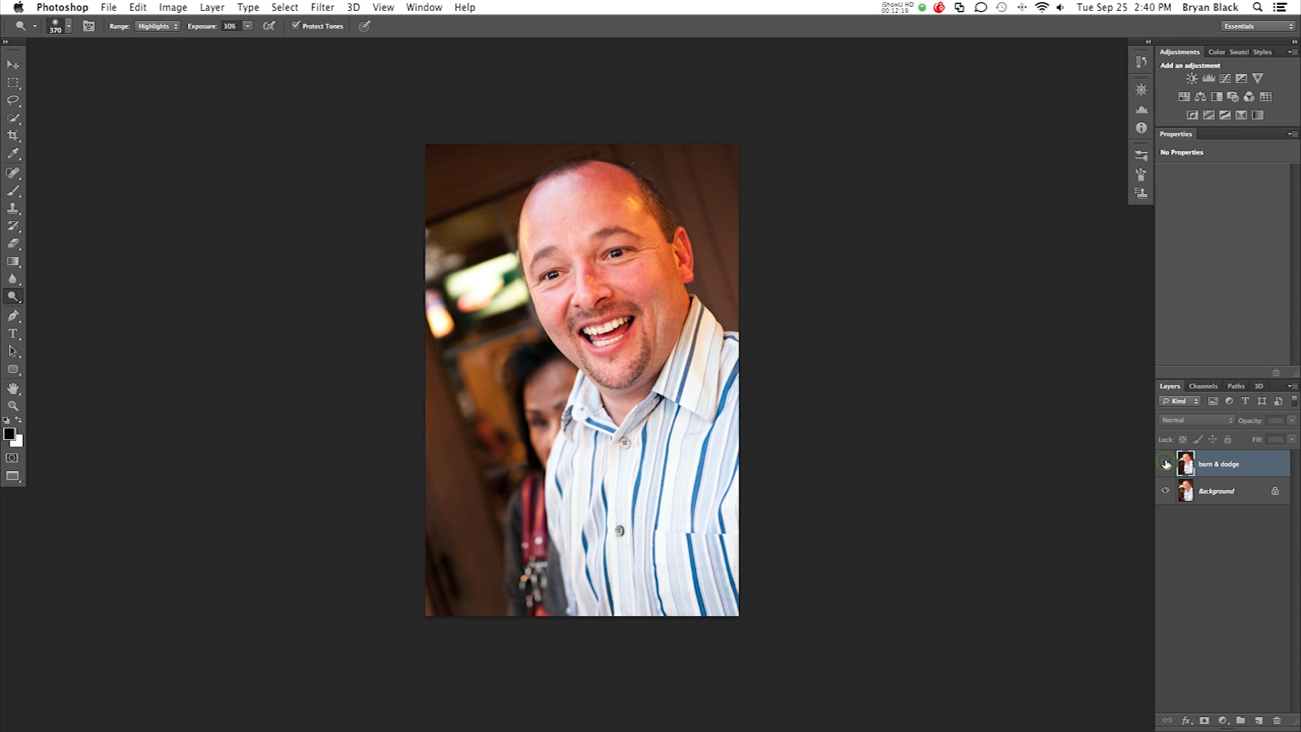
{"action": "left_click", "coordinate": [1166, 464]}
{"action": "left_click", "coordinate": [1166, 465]}
{"action": "left_click", "coordinate": [1166, 464]}
{"action": "left_click", "coordinate": [1166, 464]}
{"action": "left_click", "coordinate": [1165, 464]}
{"action": "left_click", "coordinate": [1166, 464]}
{"action": "left_click", "coordinate": [1165, 464]}
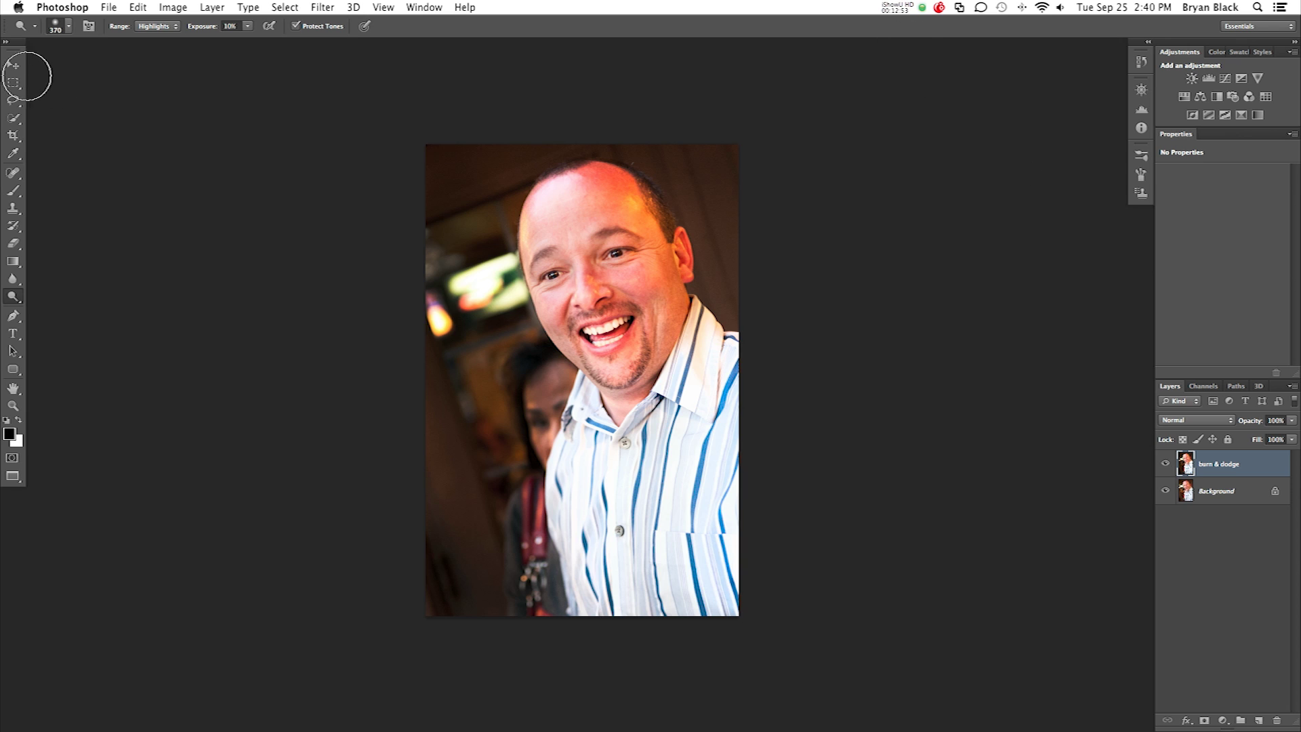
{"action": "left_click", "coordinate": [13, 65]}
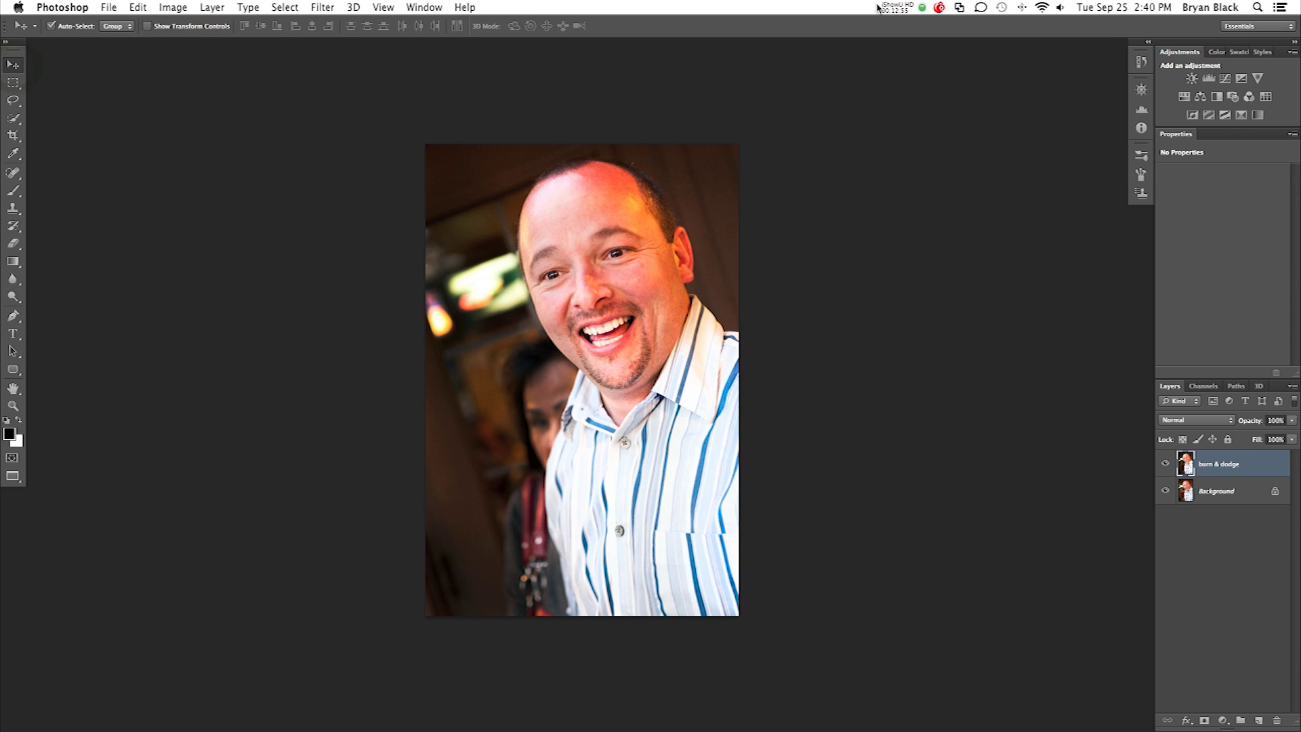